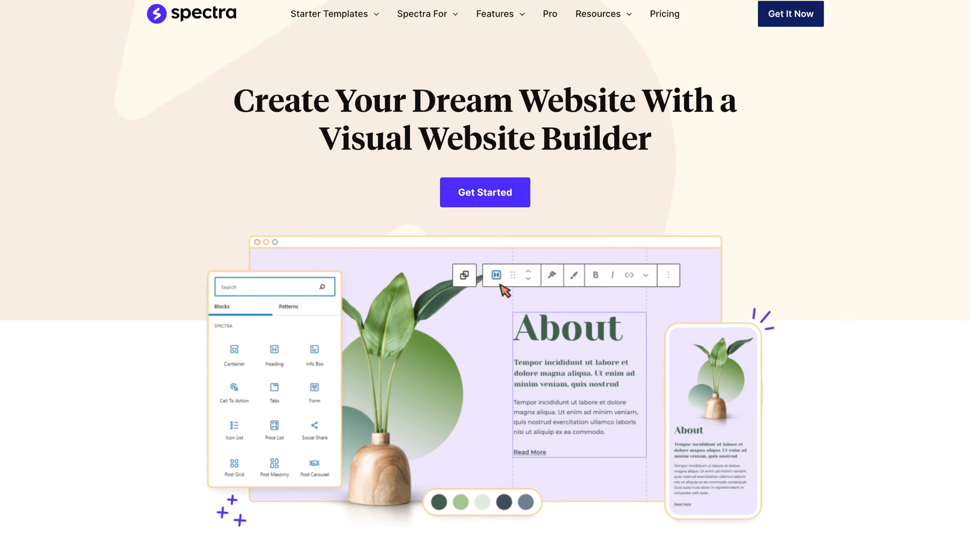
# - Examine the Spectra website's homepage for its builder features, pre-built website library and performance claims
pyautogui.scroll(-3, 485, 273)
pyautogui.scroll(-4, 485, 273)
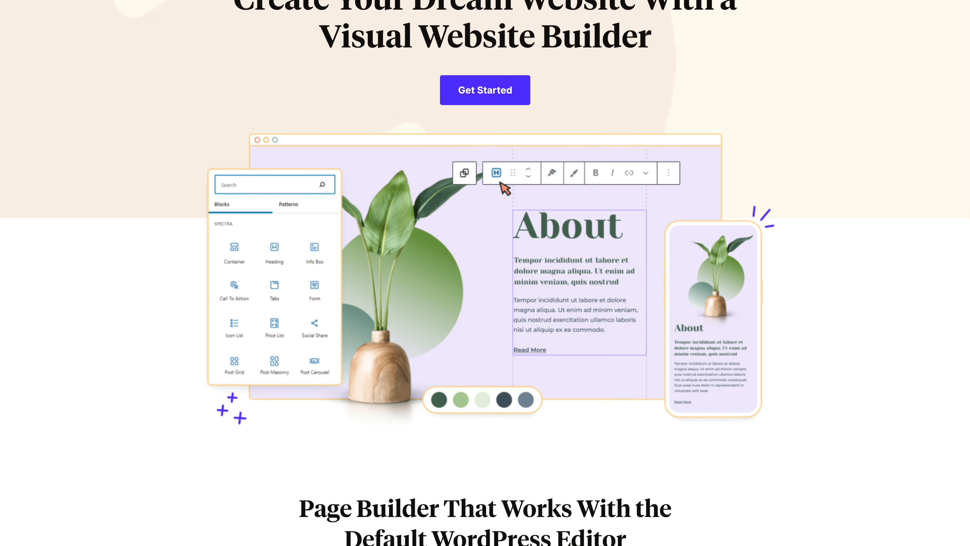
pyautogui.scroll(-5, 485, 273)
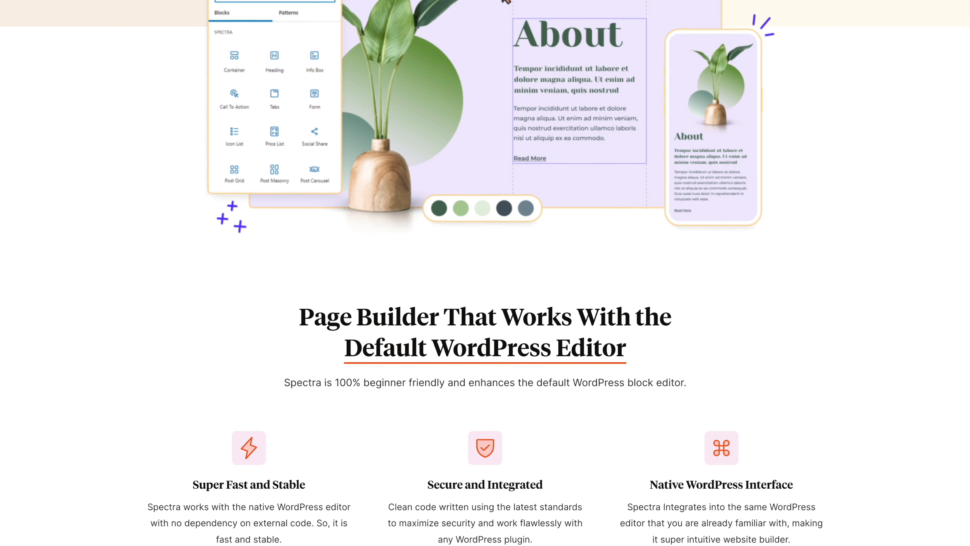
pyautogui.scroll(-7, 485, 272)
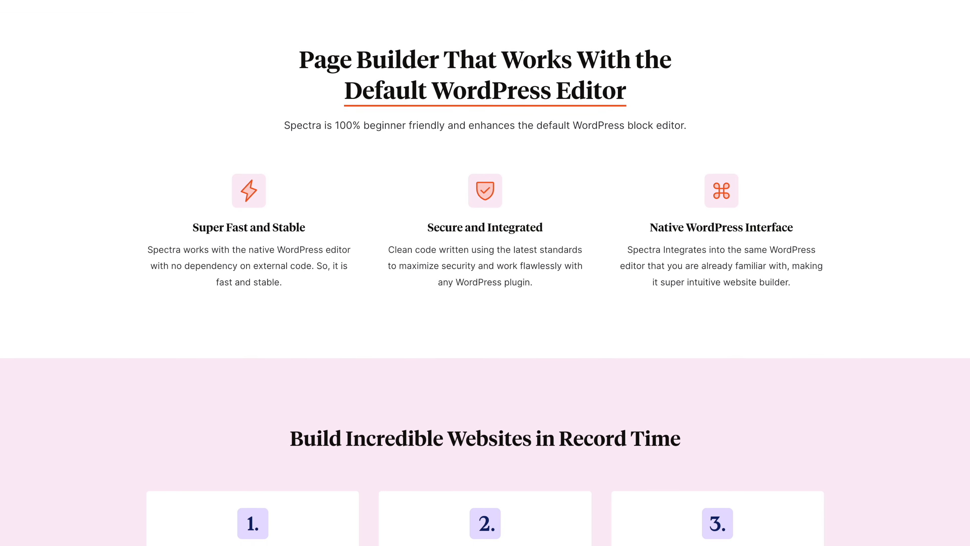
pyautogui.scroll(-8, 485, 273)
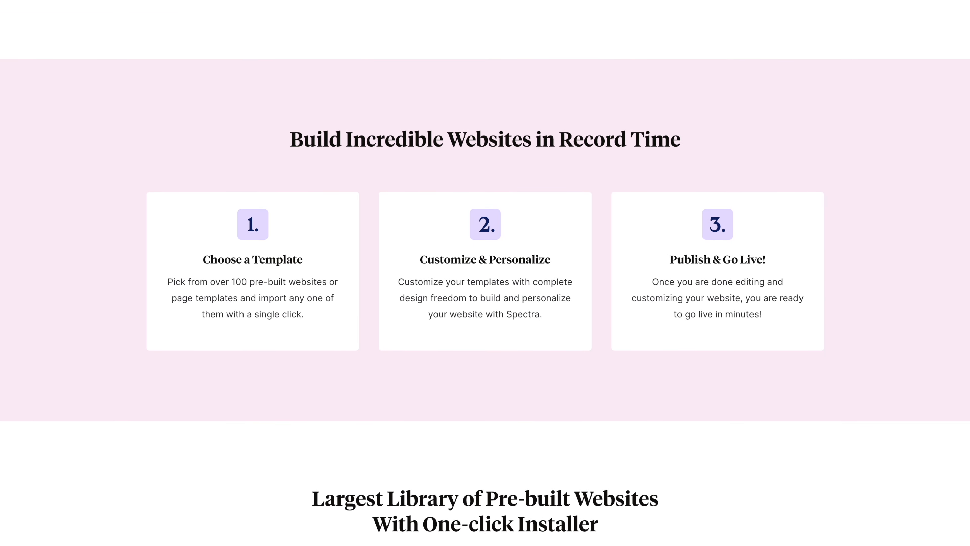
pyautogui.scroll(-8, 486, 273)
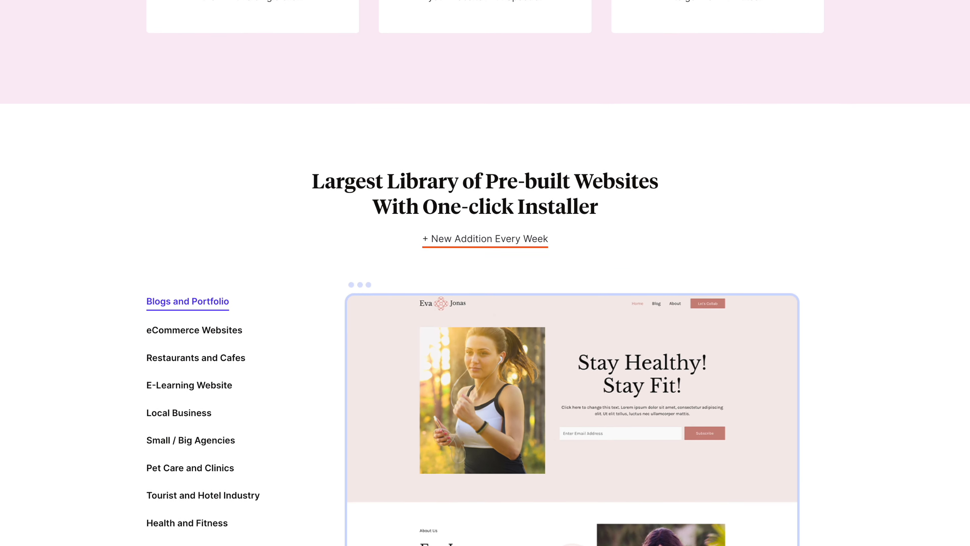
pyautogui.scroll(-8, 485, 273)
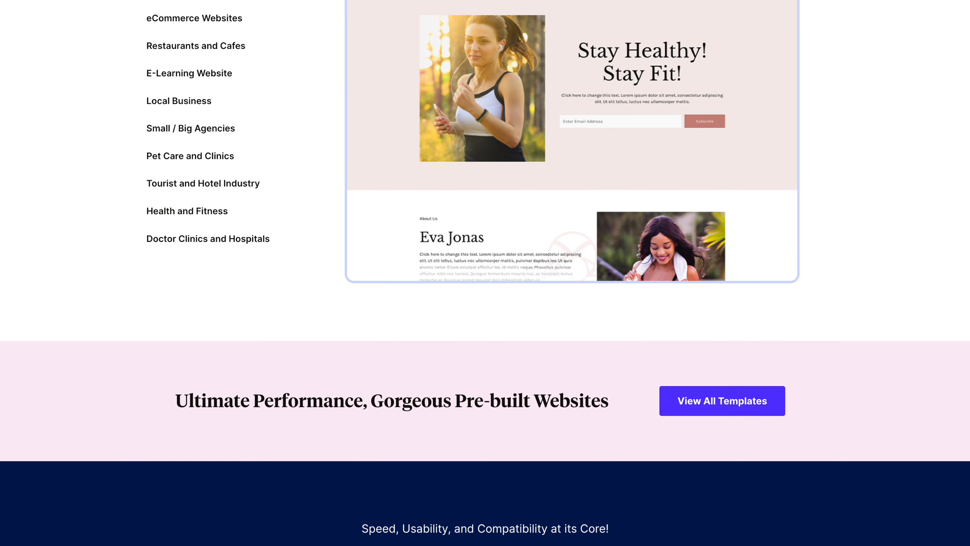
pyautogui.scroll(-7, 486, 273)
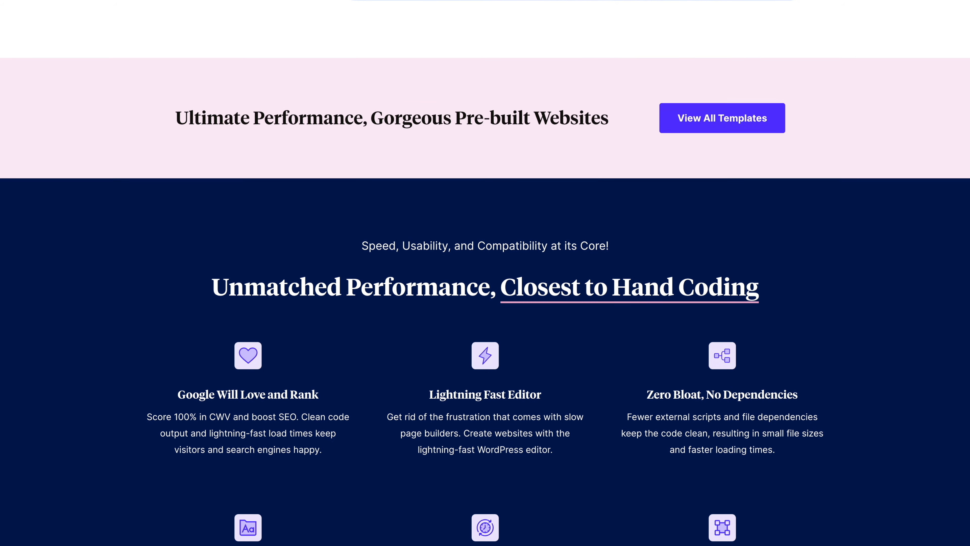
pyautogui.scroll(-5, 486, 273)
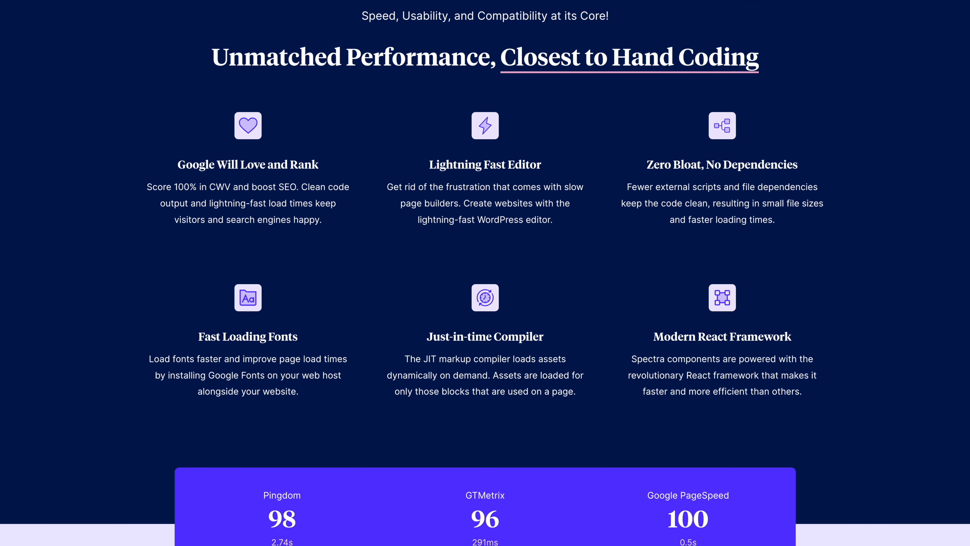
pyautogui.scroll(-3, 485, 273)
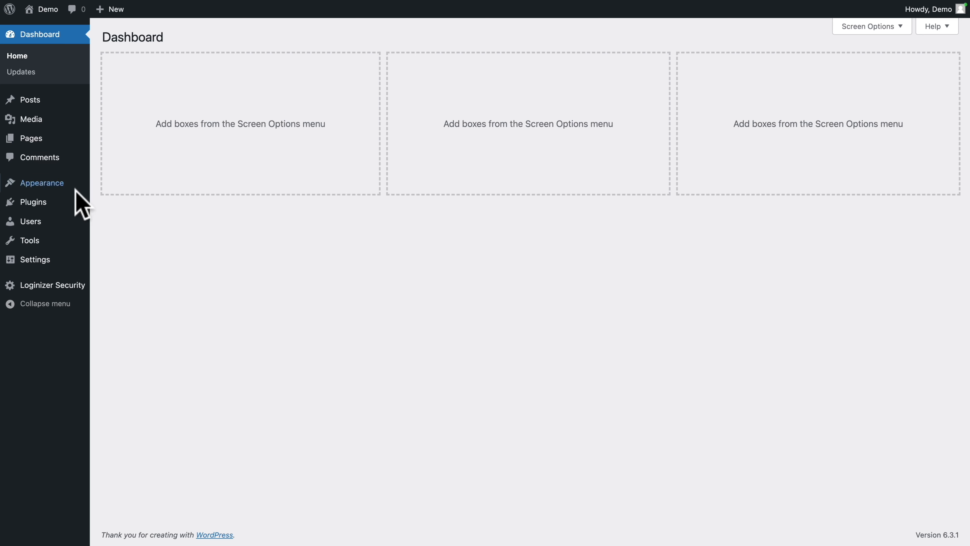
# - Search the plugin directory for "starter templates" and install the Starter Templates plugin by Brainstorm Force
pyautogui.moveTo(21, 205)
pyautogui.click(110, 222)
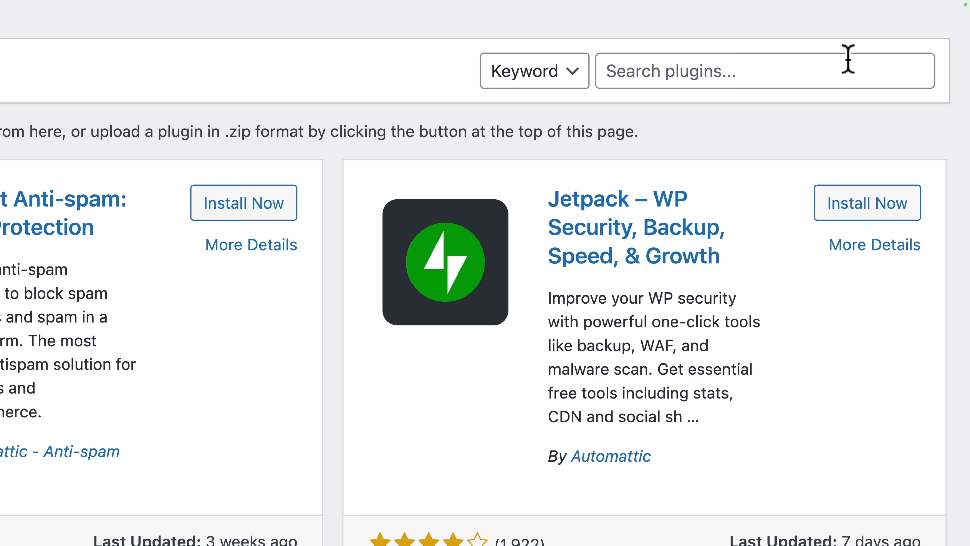
pyautogui.click(856, 62)
pyautogui.write('starter templates')
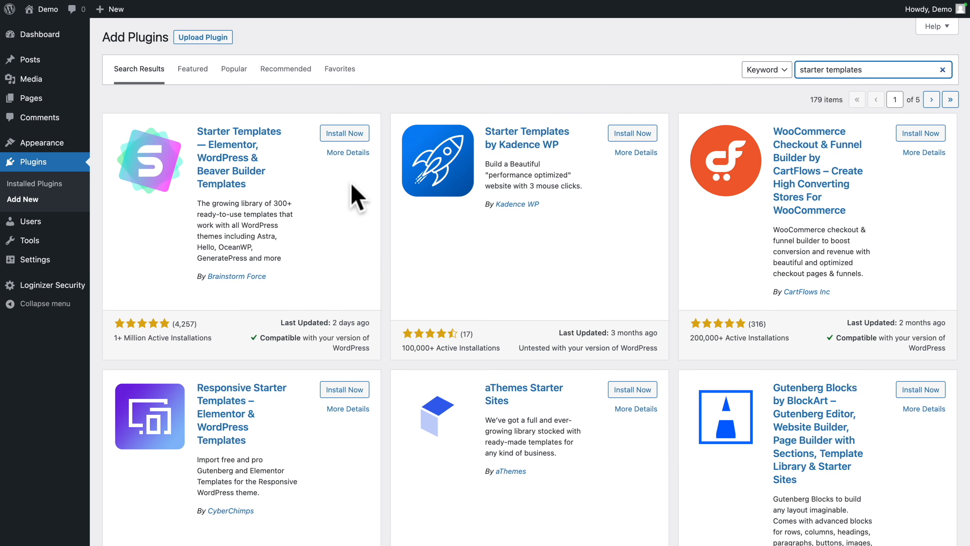
pyautogui.click(344, 134)
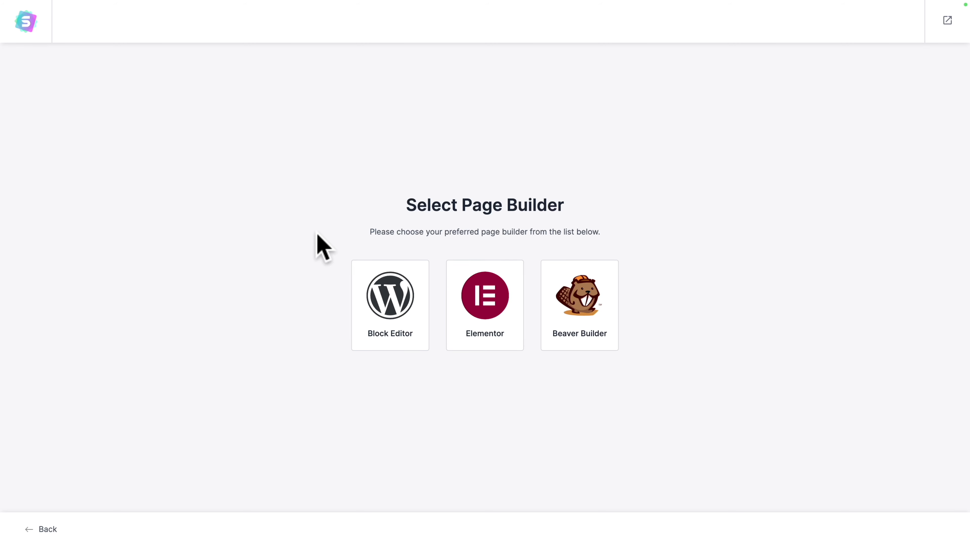
# - Select the Public Speaker template from the Personal Sites category for the Block Editor and skip the logo upload
pyautogui.click(390, 310)
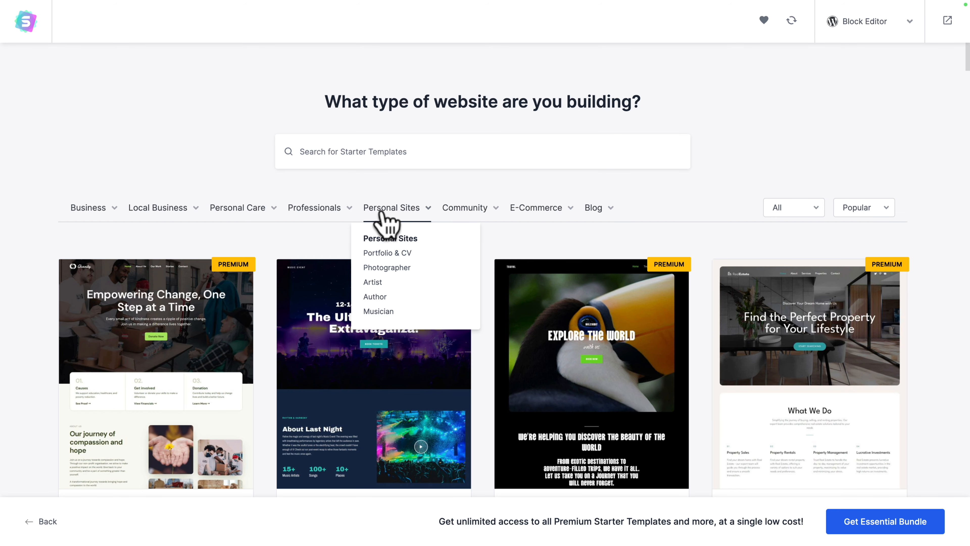
pyautogui.click(384, 213)
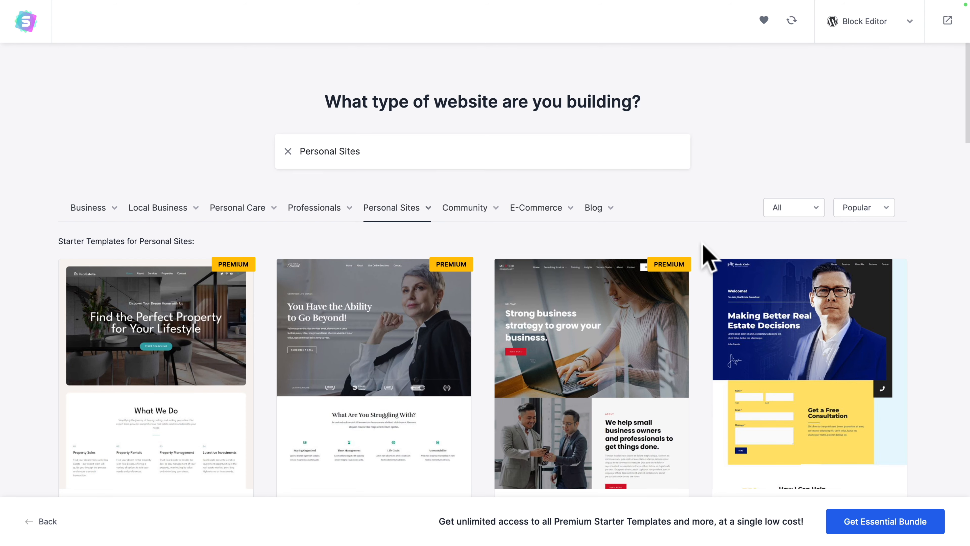
pyautogui.scroll(-5, 704, 247)
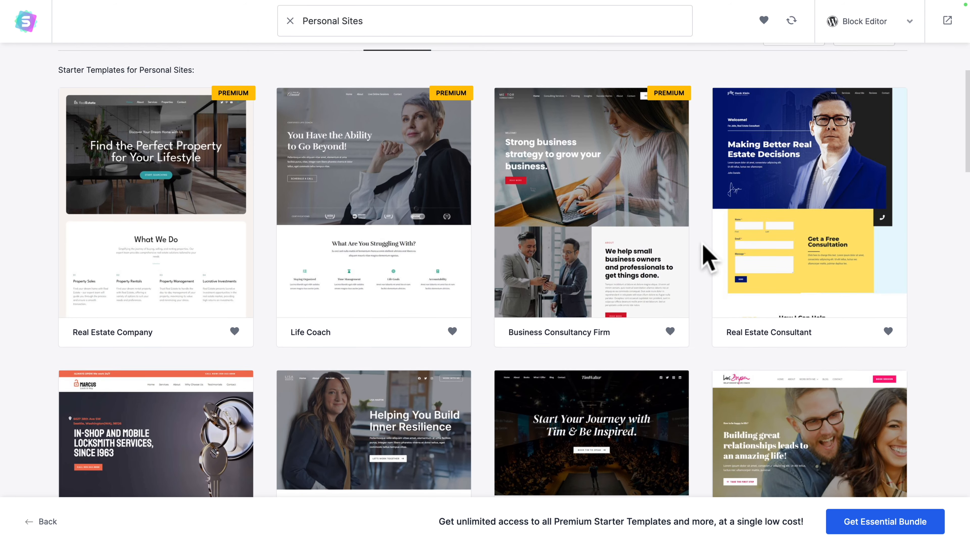
pyautogui.scroll(-4, 709, 258)
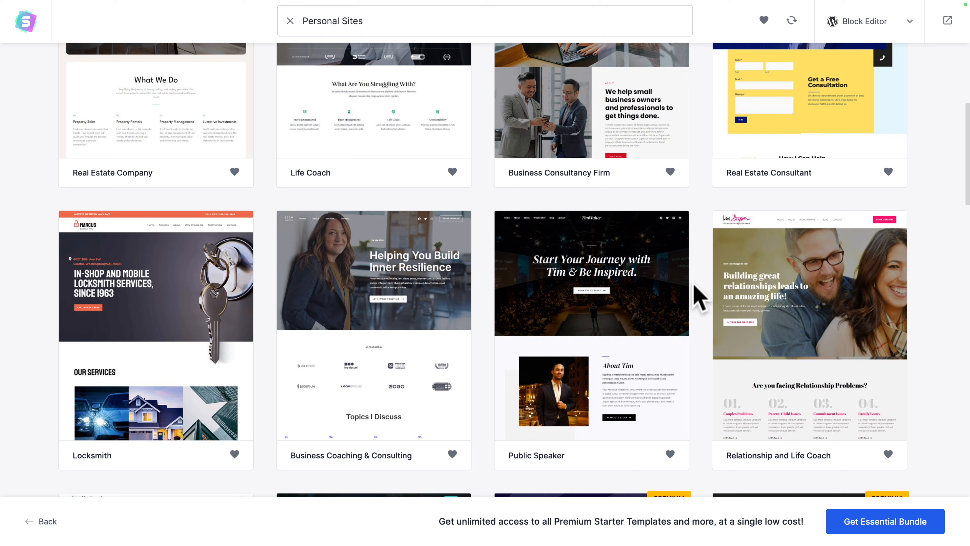
pyautogui.click(566, 302)
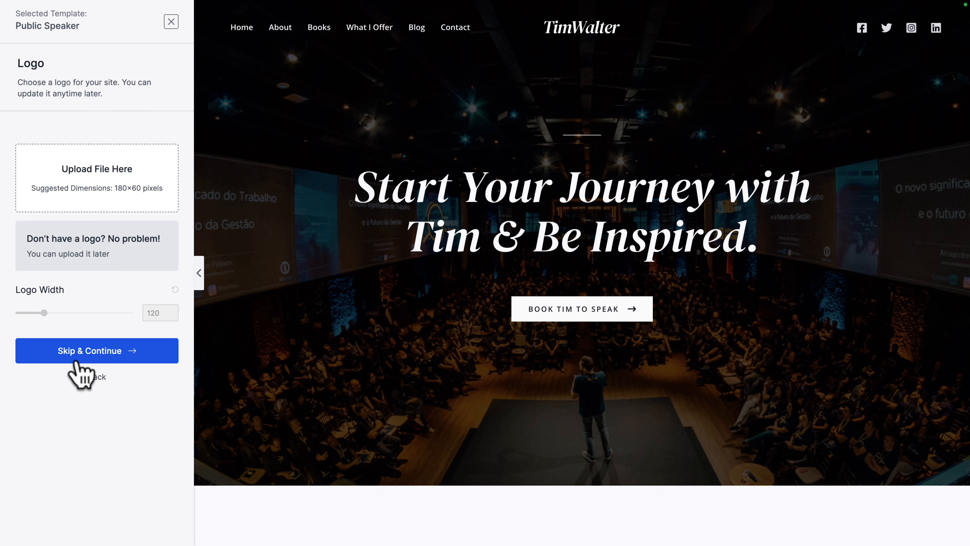
pyautogui.click(76, 352)
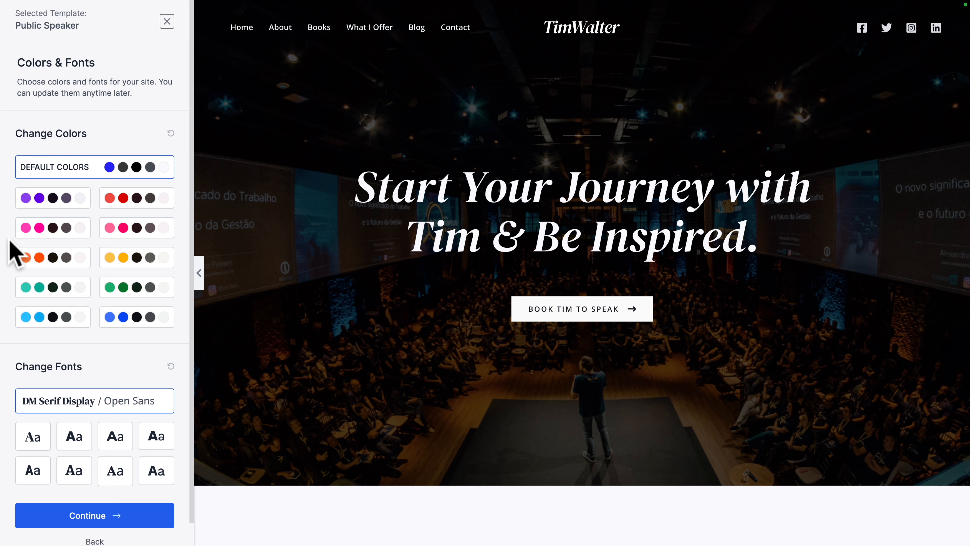
# - Try several alternative font pairings on the Public Speaker template, including Montserrat / Lato
pyautogui.scroll(-1, 10, 242)
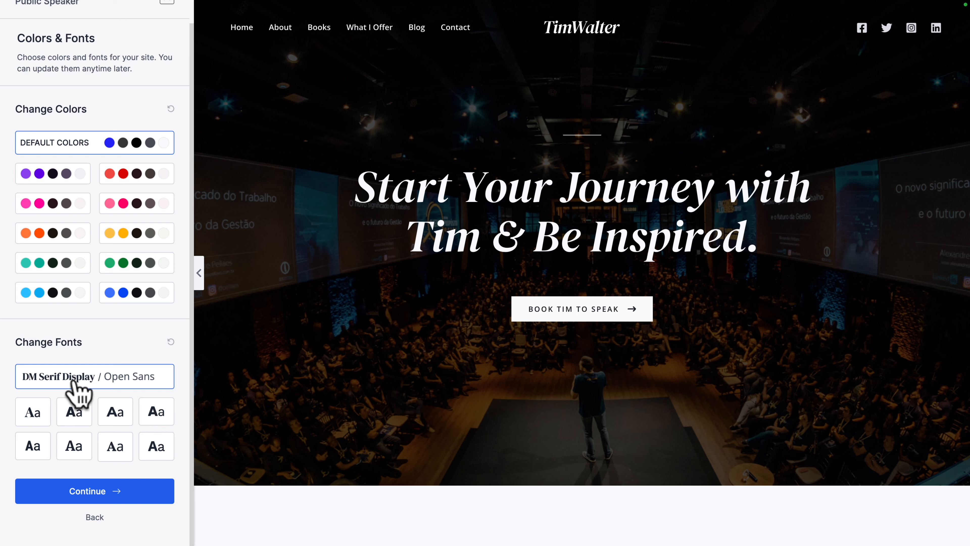
pyautogui.click(38, 414)
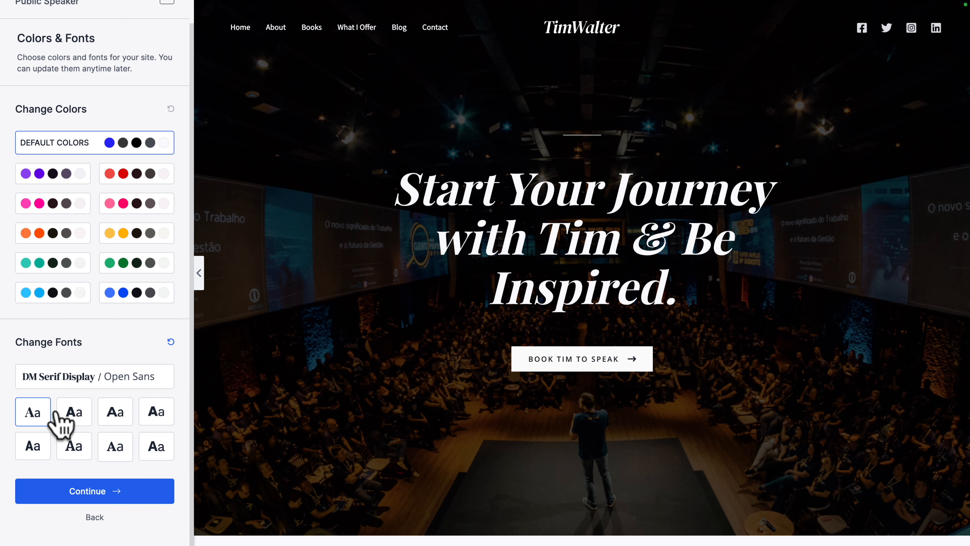
pyautogui.click(73, 414)
pyautogui.click(106, 420)
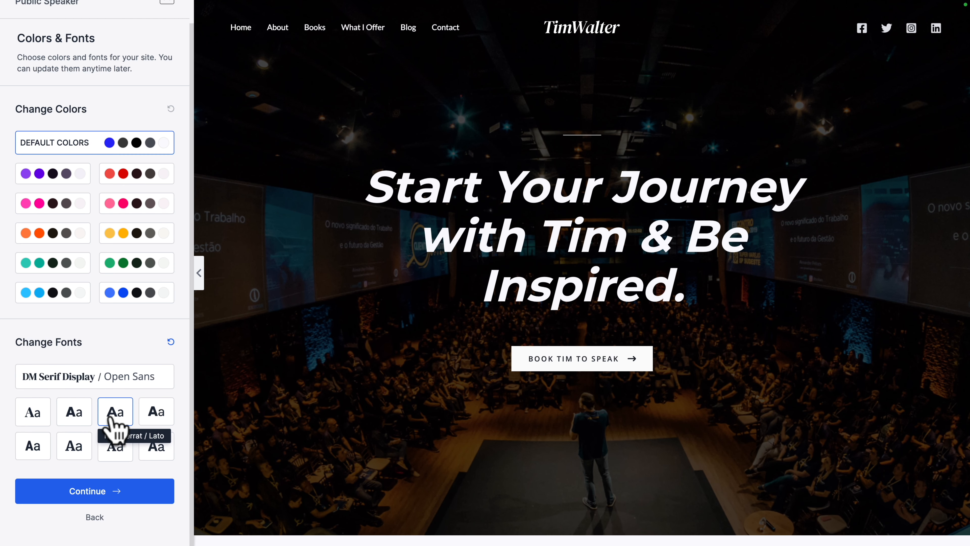
pyautogui.click(153, 421)
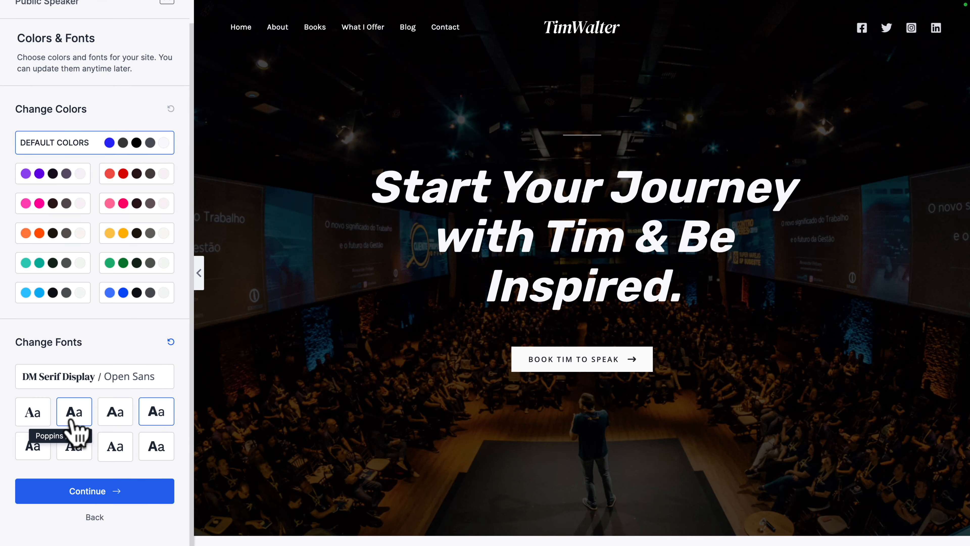
# - Apply the Poppins font pairing and submit the final setup form, toggling its newsletter agreement, to build the website
pyautogui.click(72, 419)
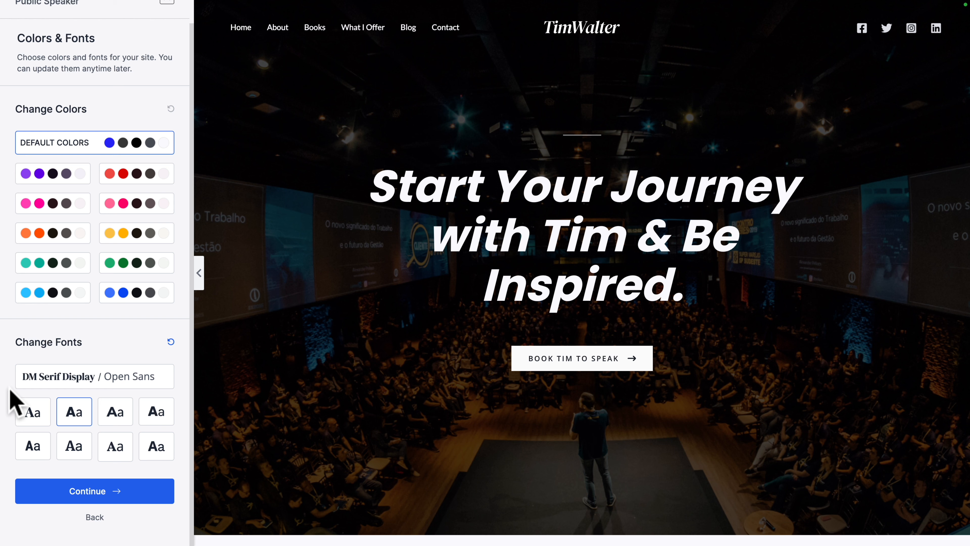
pyautogui.click(84, 492)
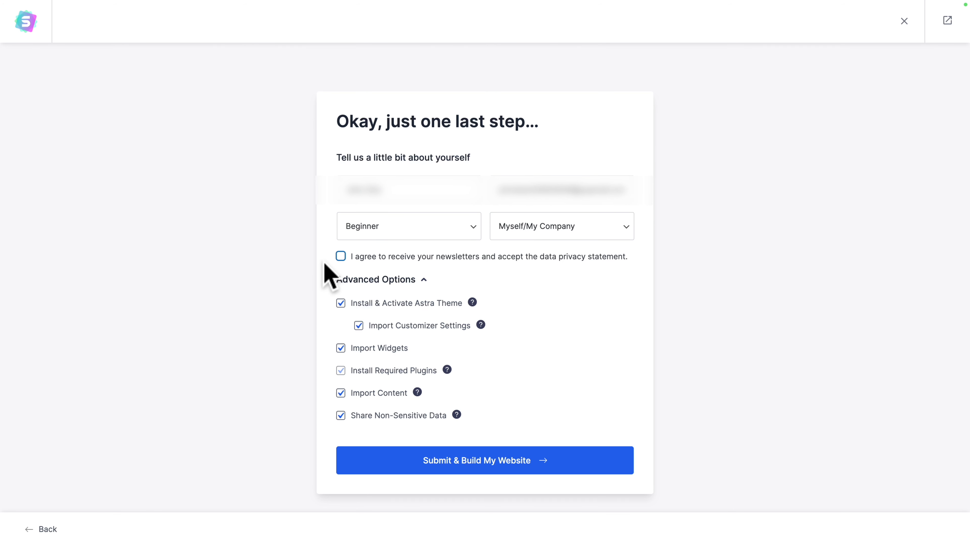
pyautogui.click(341, 256)
pyautogui.click(397, 461)
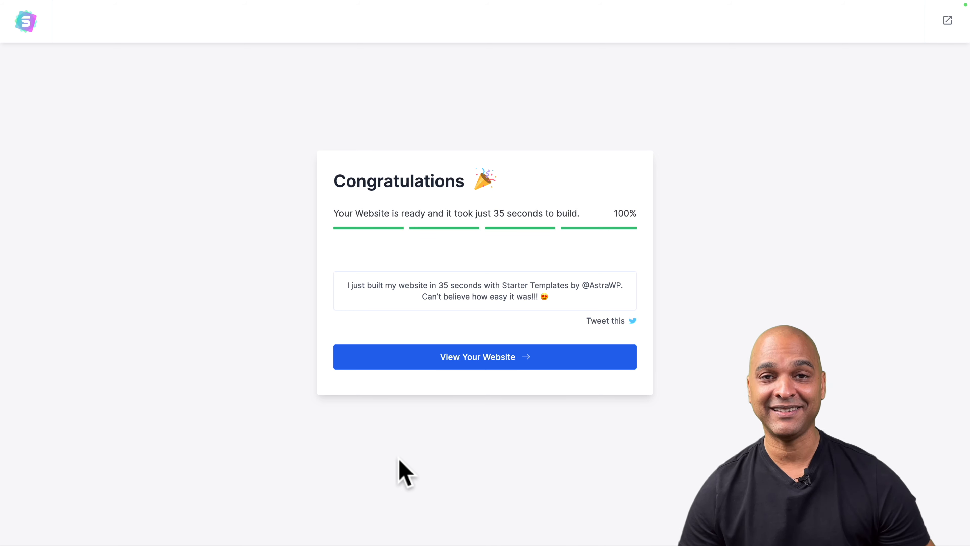
# - Open the newly built website and look through its homepage
pyautogui.click(471, 361)
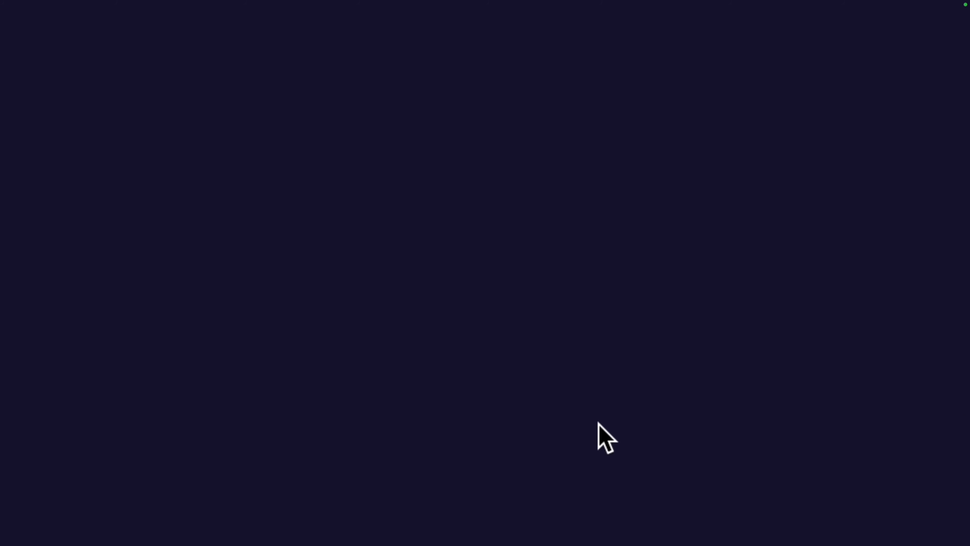
pyautogui.scroll(-10, 108, 226)
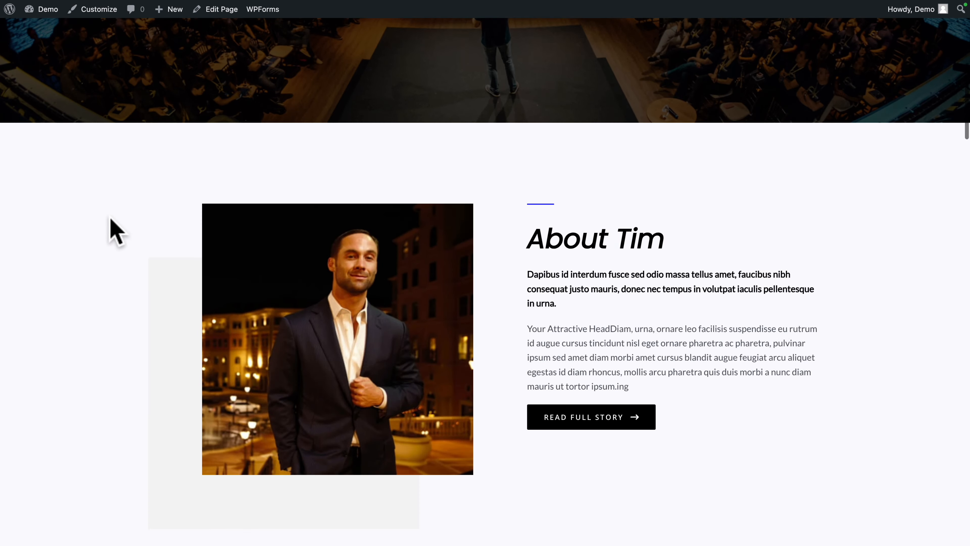
pyautogui.scroll(10, 95, 203)
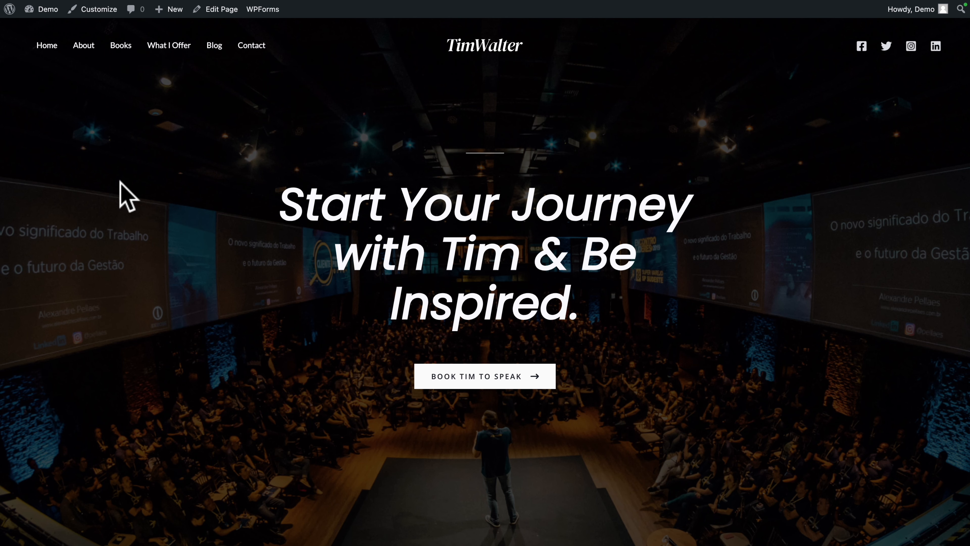
# - Return to the WordPress dashboard and open the Astra theme's Customizer
pyautogui.moveTo(38, 11)
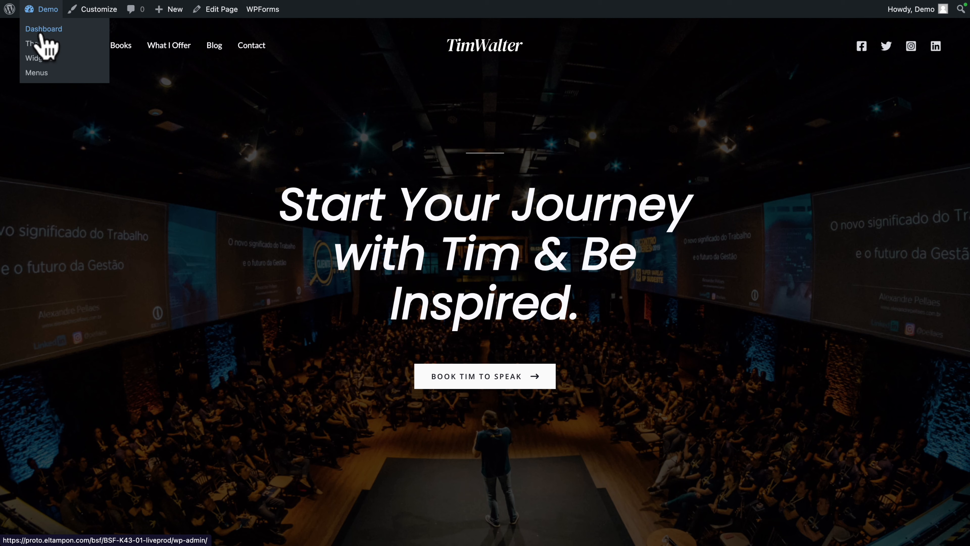
pyautogui.click(41, 34)
pyautogui.moveTo(13, 98)
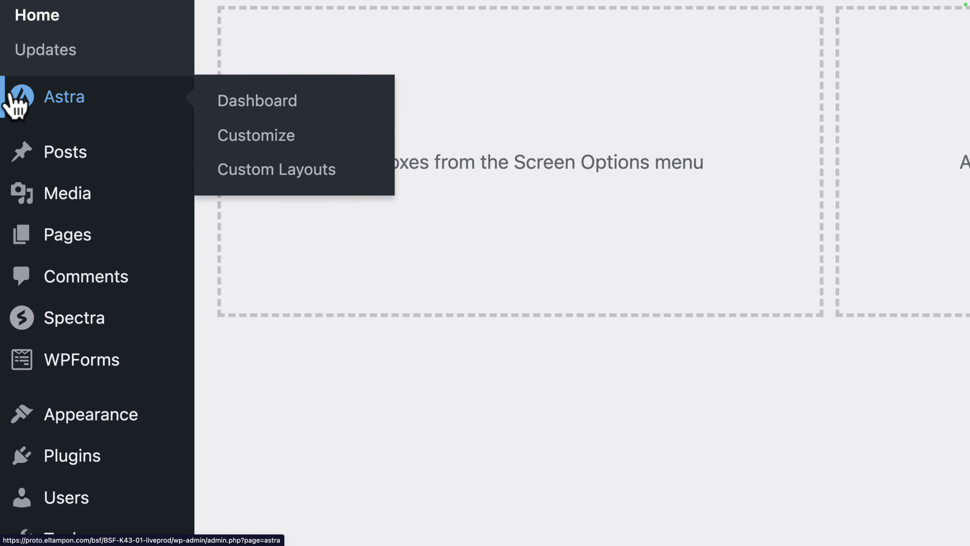
pyautogui.moveTo(20, 313)
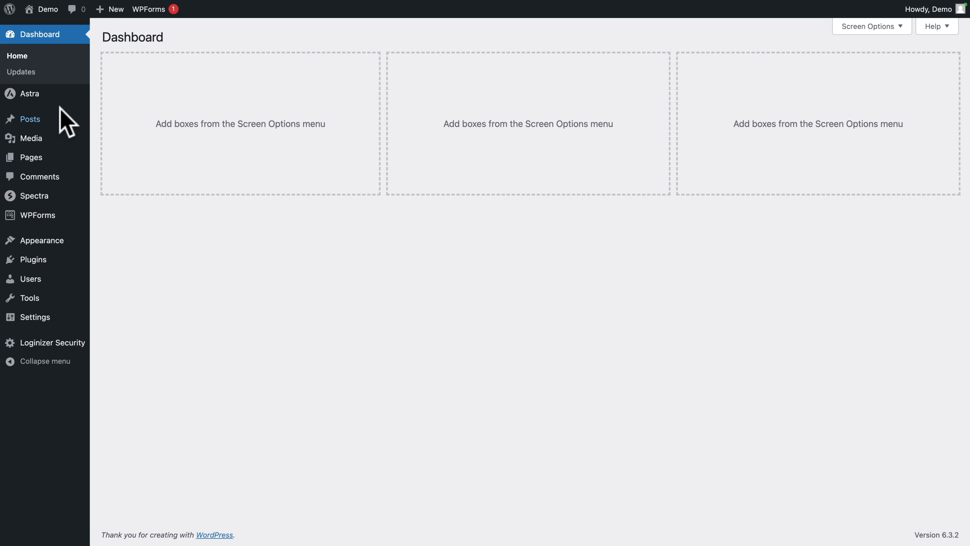
pyautogui.moveTo(28, 102)
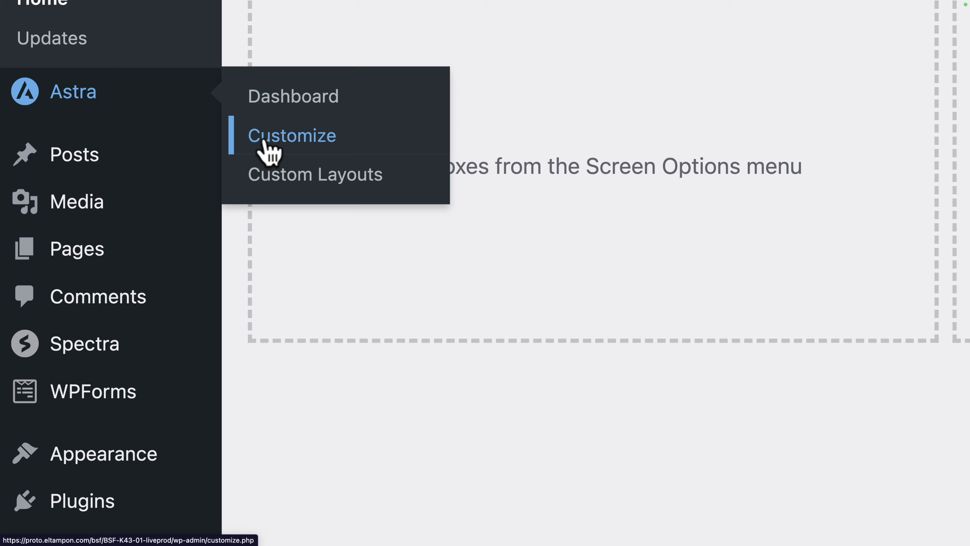
pyautogui.click(263, 141)
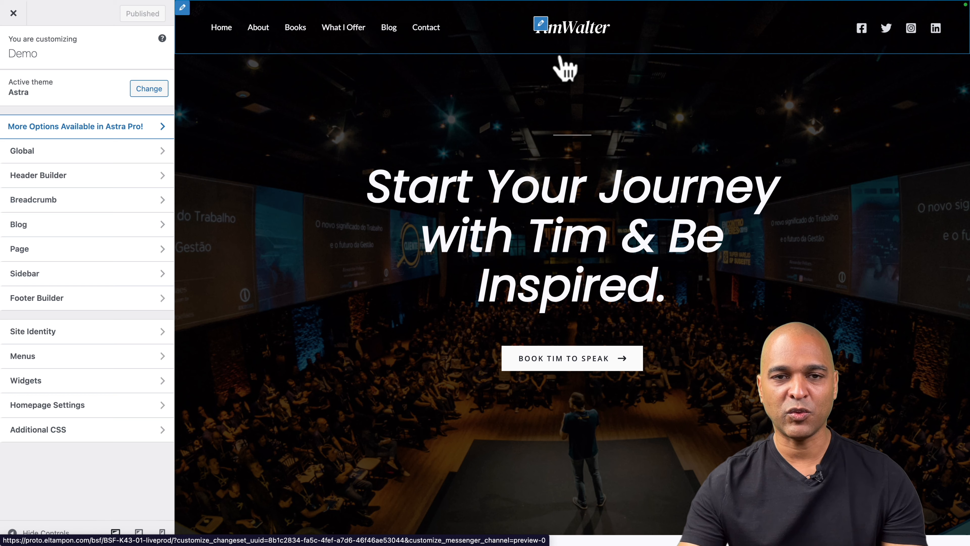
# - Show the Blog page in the Customizer preview and open the site logo settings in the Header Builder
pyautogui.click(386, 27)
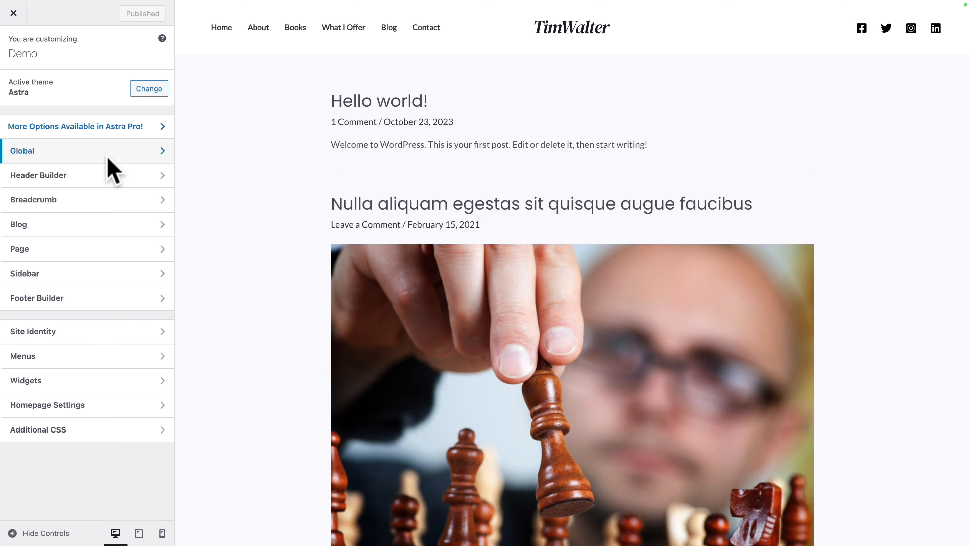
pyautogui.click(37, 179)
pyautogui.click(28, 127)
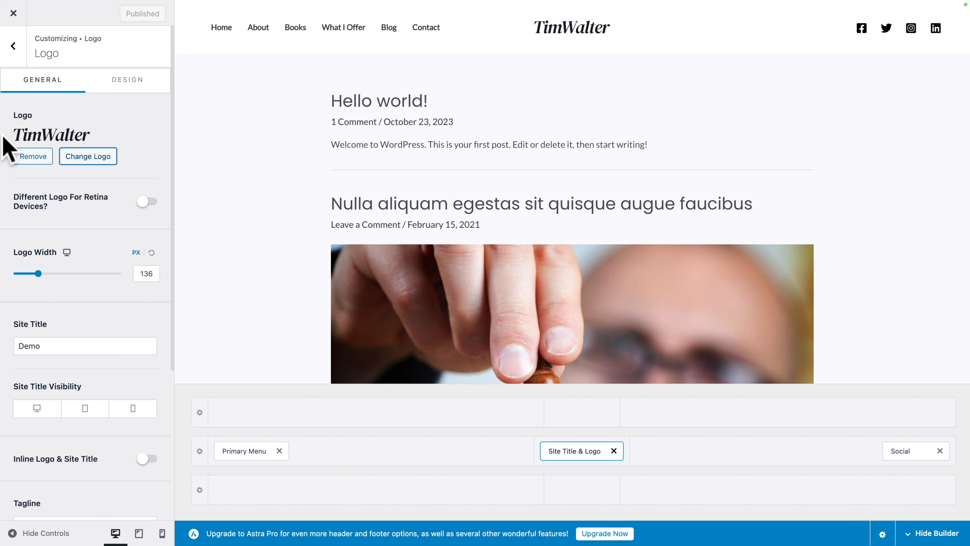
# - Upload all the image files from the _assets folder to the media library through the site logo's image selection
pyautogui.click(88, 157)
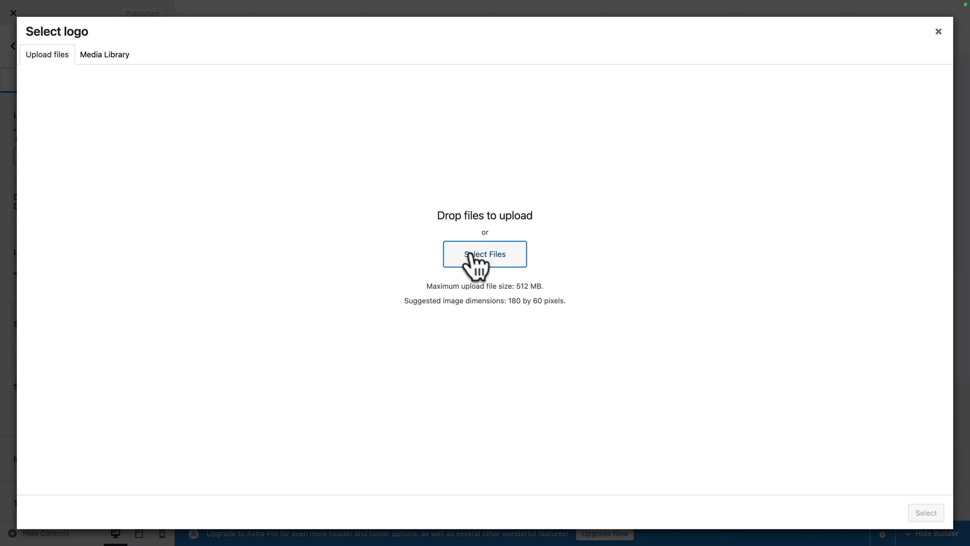
pyautogui.click(474, 262)
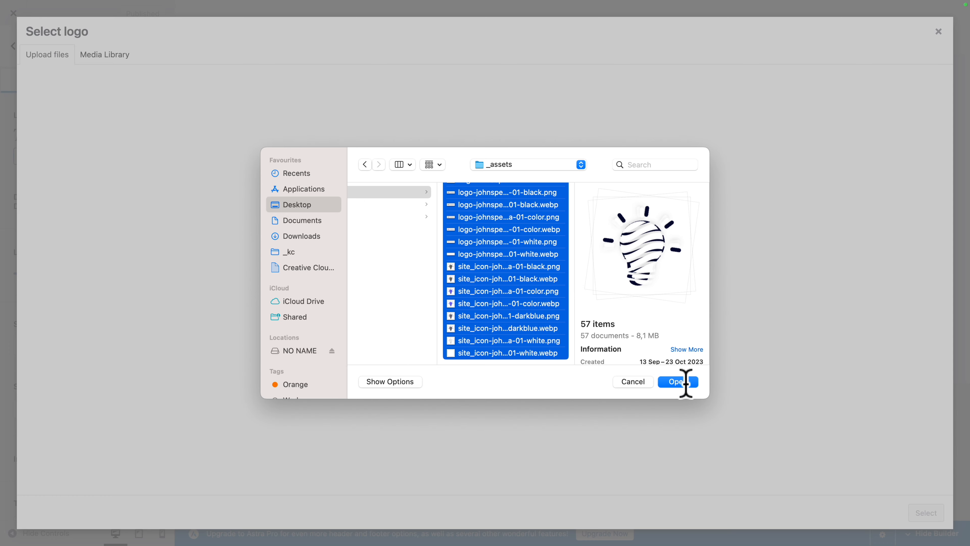
pyautogui.click(678, 382)
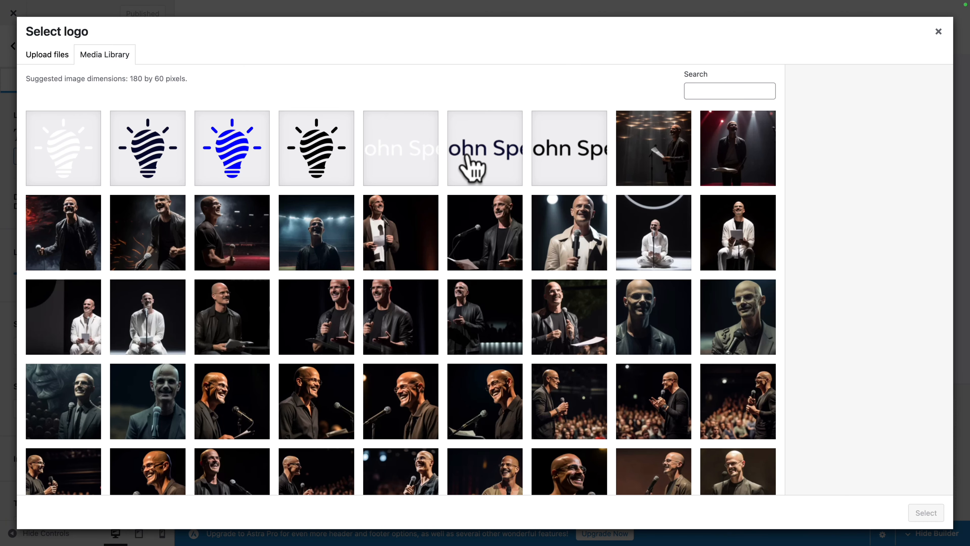
# - Set logo-johnspectra-01-color.webp as the site logo without cropping and make it 220 px wide
pyautogui.click(472, 168)
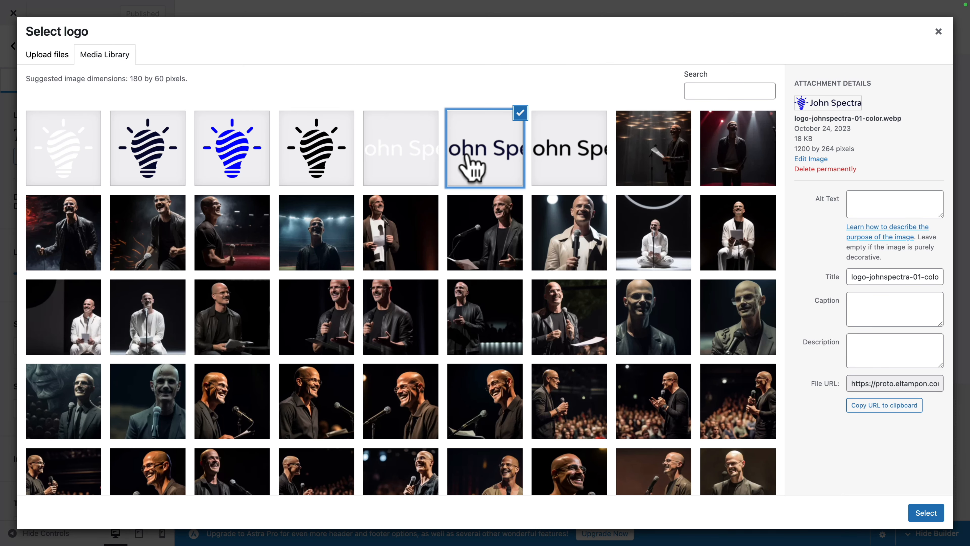
pyautogui.click(927, 513)
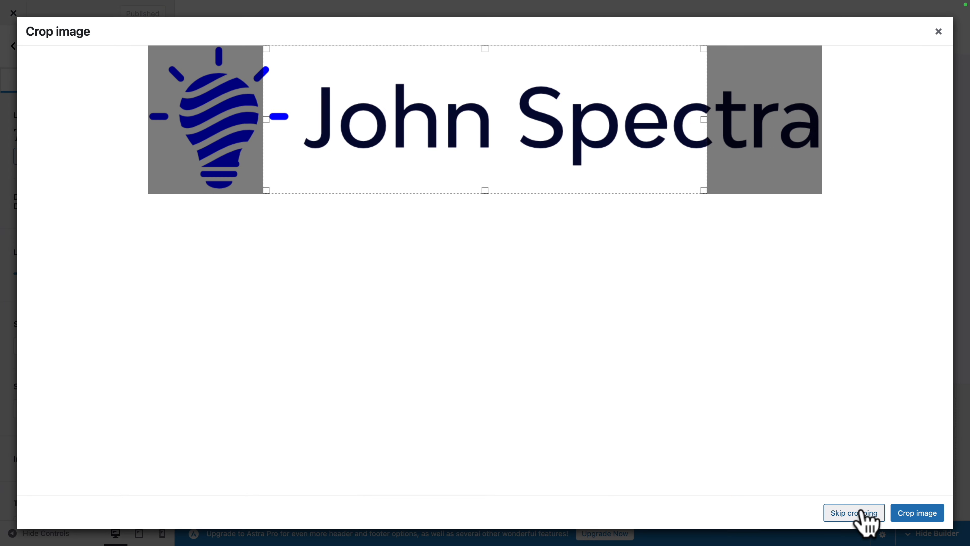
pyautogui.click(856, 514)
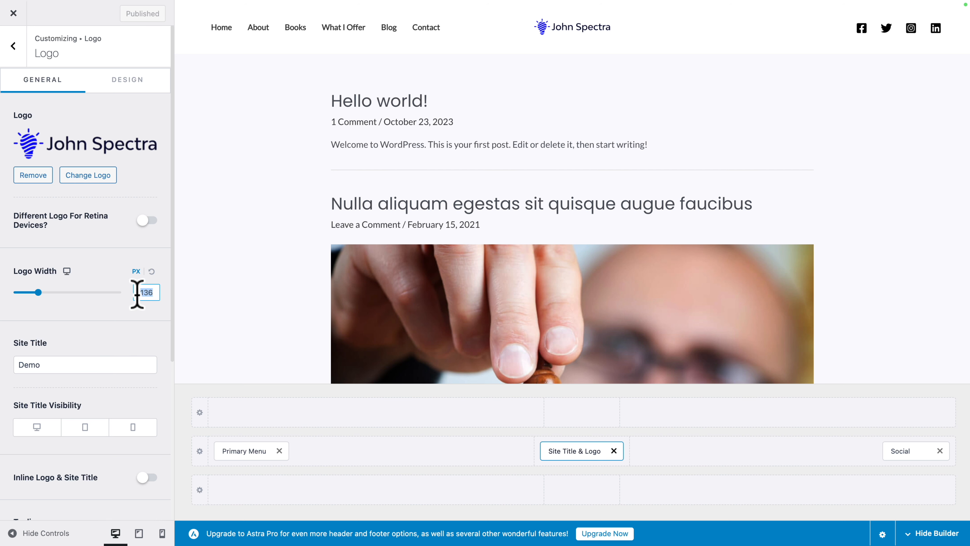
pyautogui.write('220')
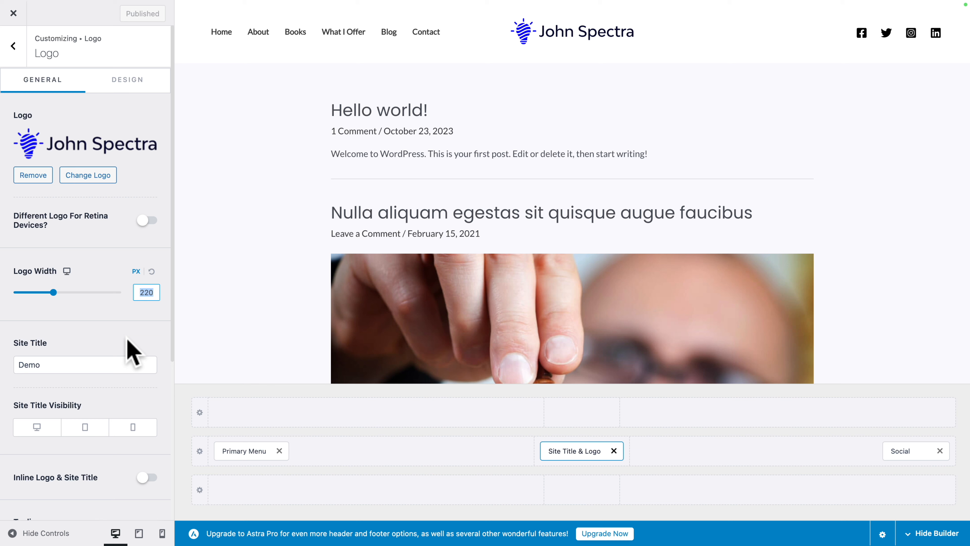
pyautogui.click(3, 204)
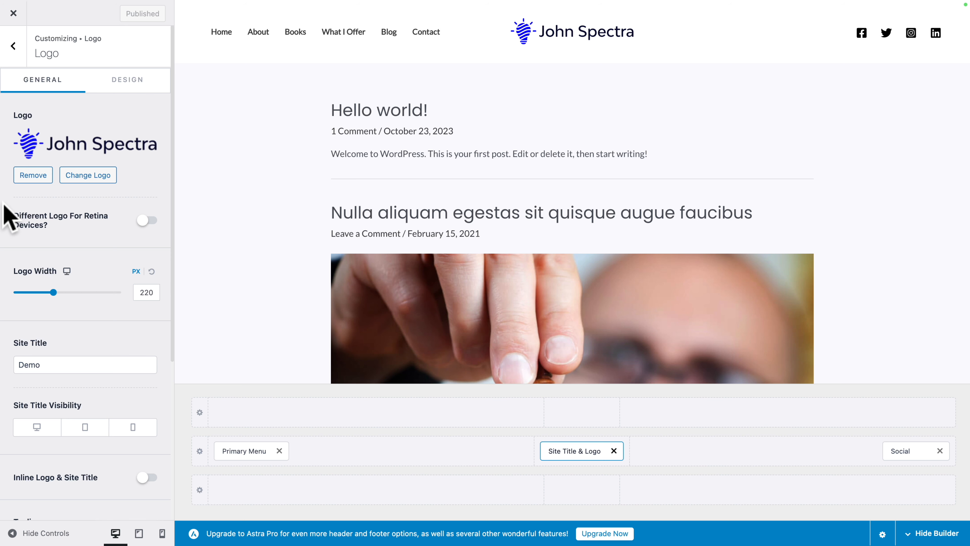
# - Preview the Home page and replace the Transparent Header logo with logo-johnspectra-01-white.webp
pyautogui.click(14, 47)
pyautogui.click(14, 47)
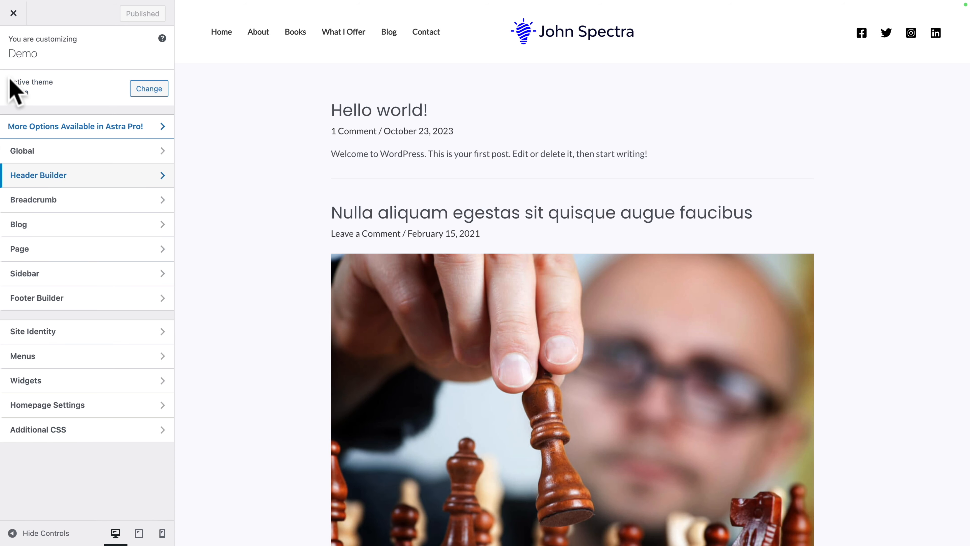
pyautogui.click(27, 189)
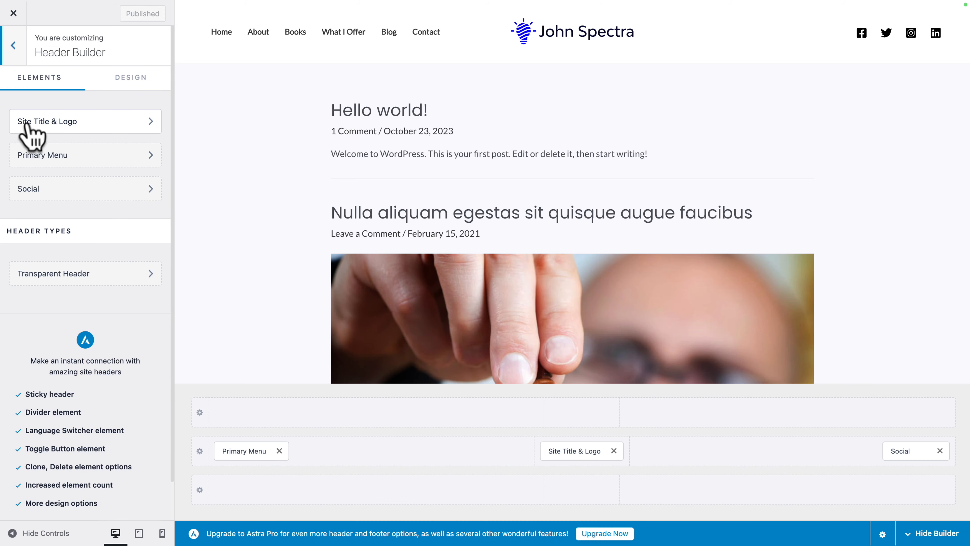
pyautogui.click(29, 274)
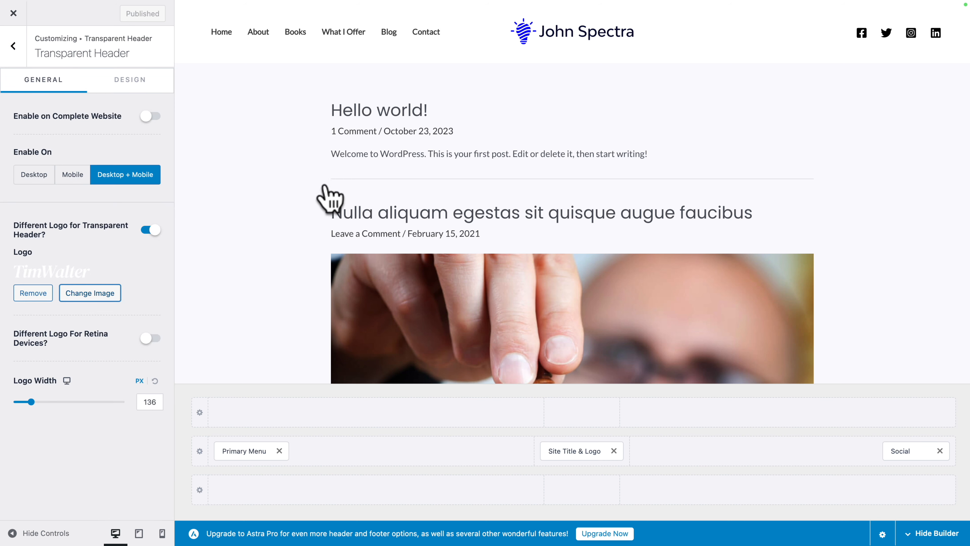
pyautogui.click(225, 35)
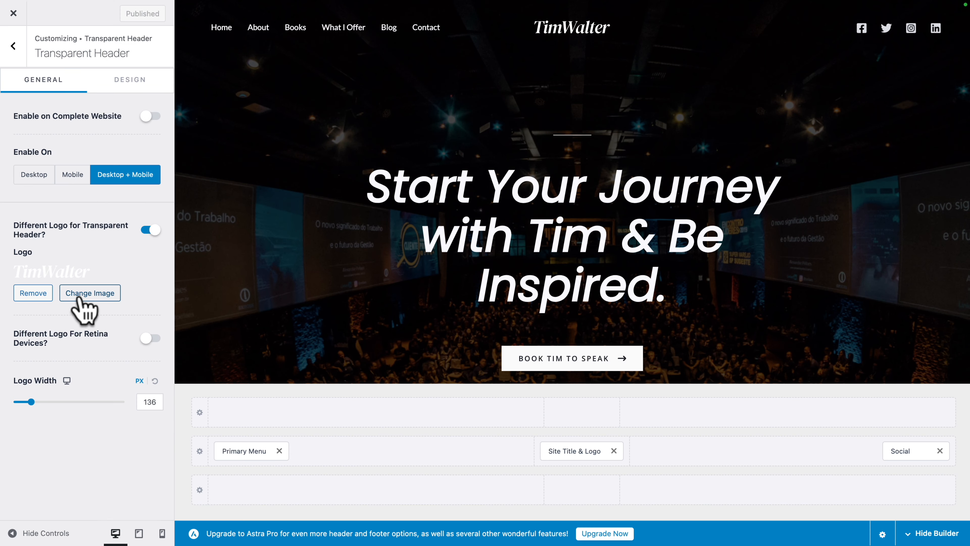
pyautogui.click(80, 298)
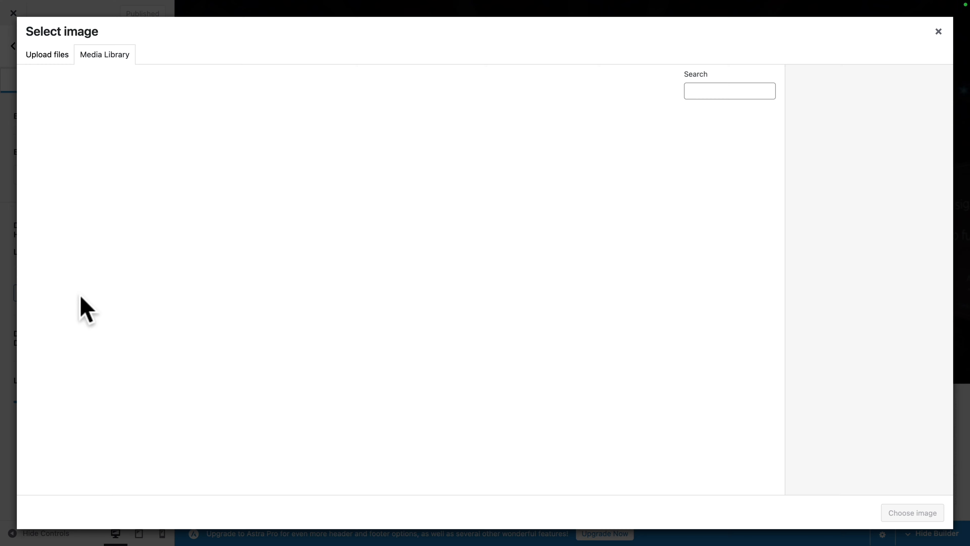
pyautogui.click(476, 157)
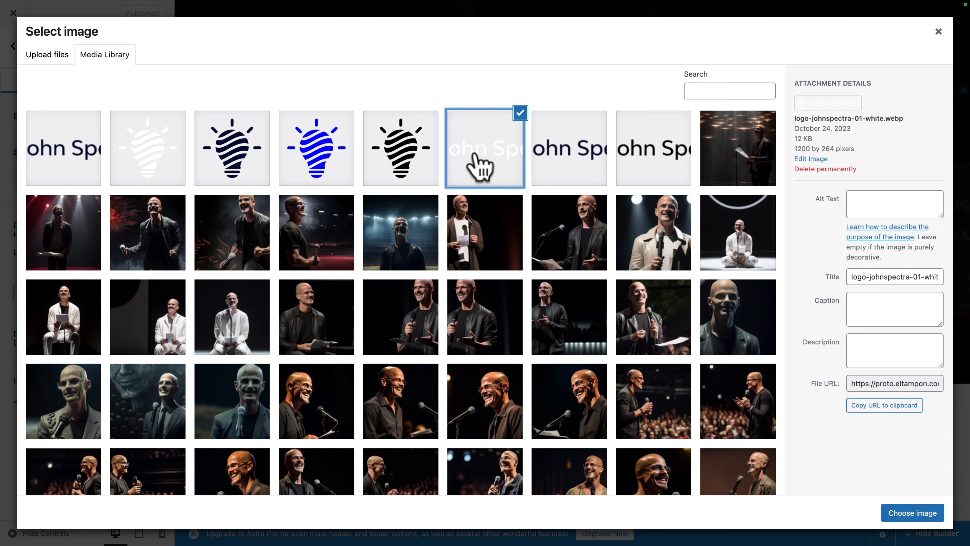
pyautogui.click(894, 513)
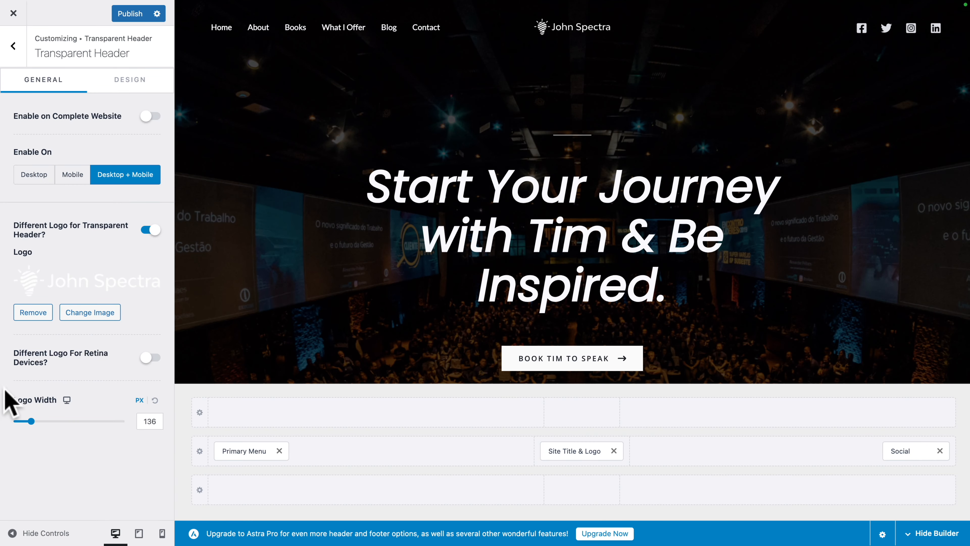
# - Set the Transparent Header logo width to 220 px and publish the changes
pyautogui.click(142, 424)
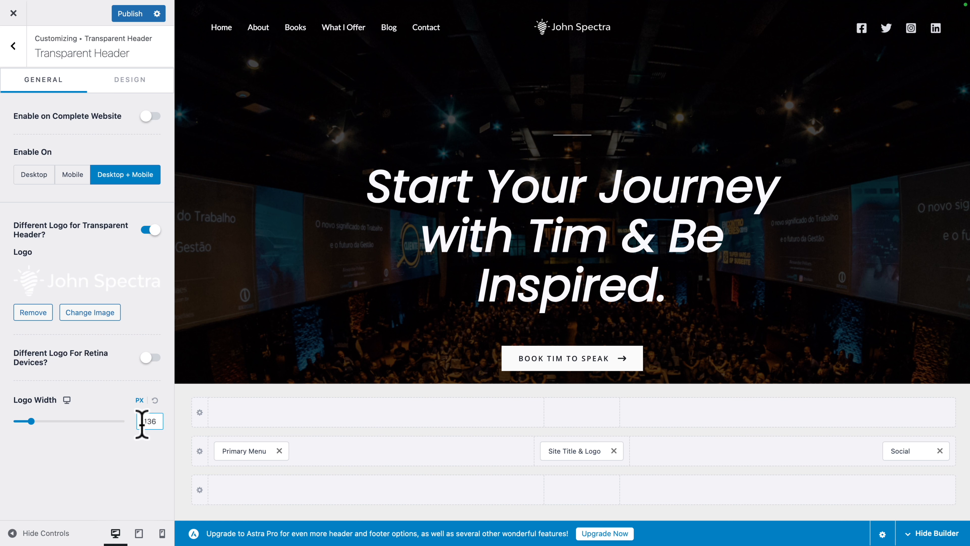
pyautogui.write('220')
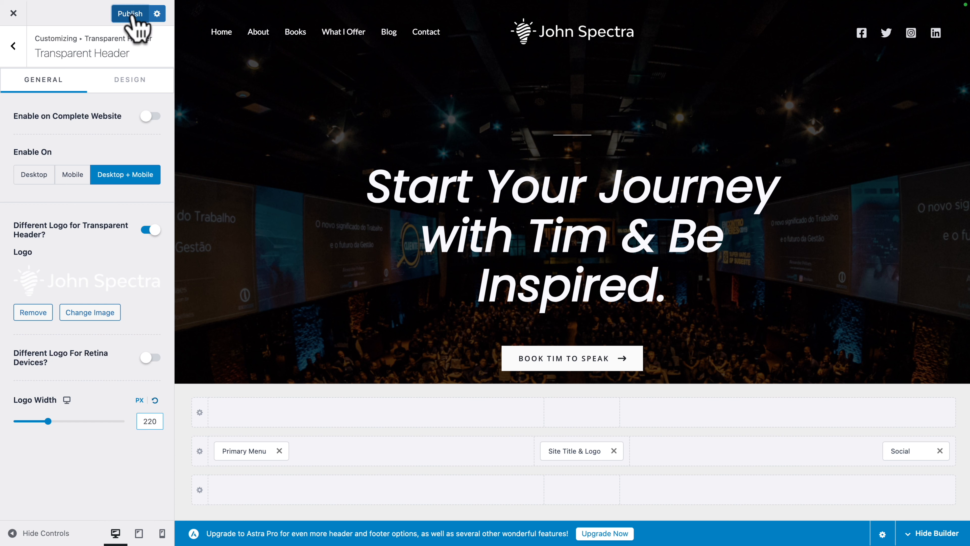
pyautogui.click(130, 14)
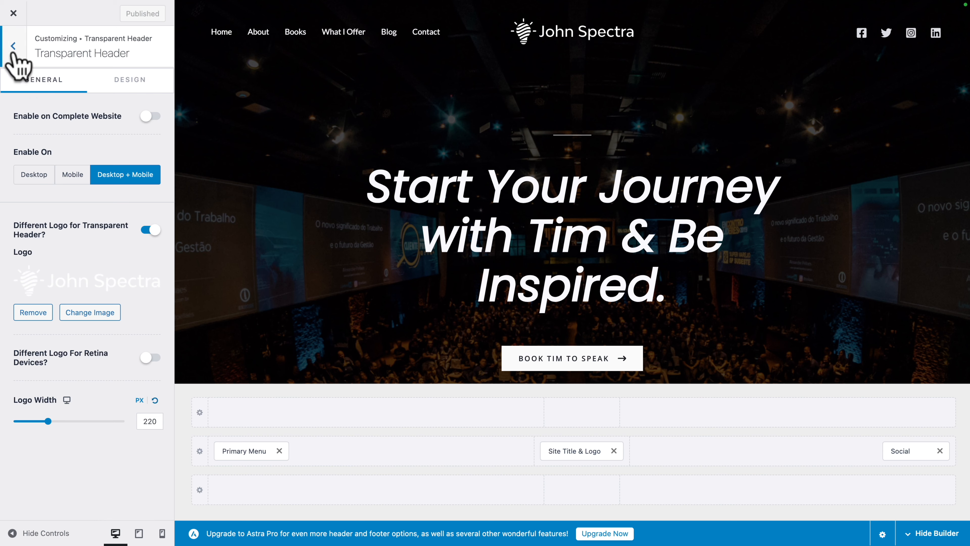
# - Set the blue light bulb image as the site icon and publish the change
pyautogui.click(13, 46)
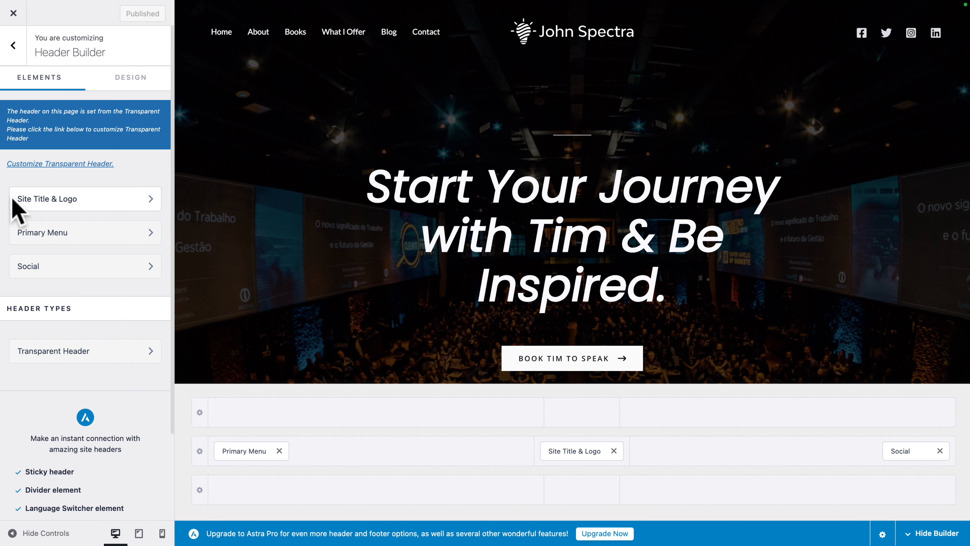
pyautogui.click(68, 212)
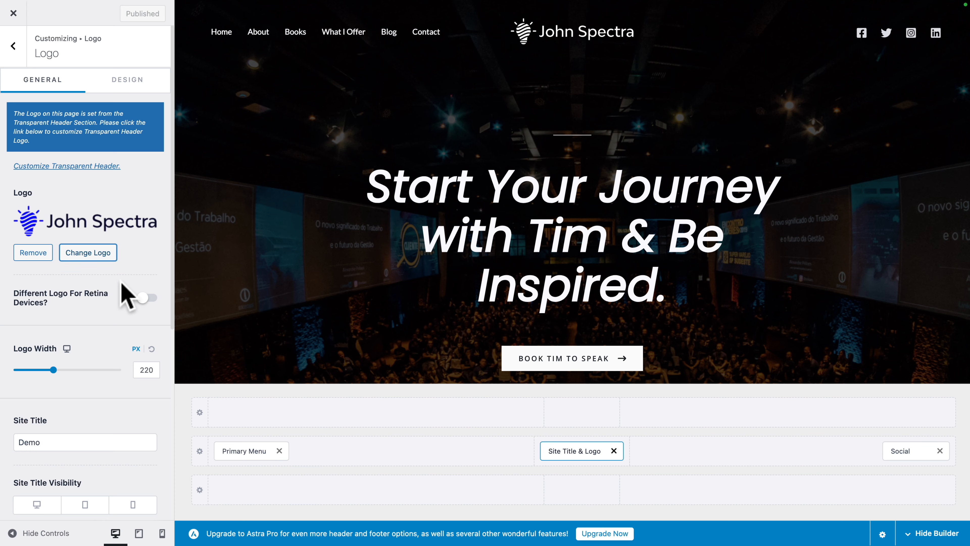
pyautogui.scroll(-8, 123, 295)
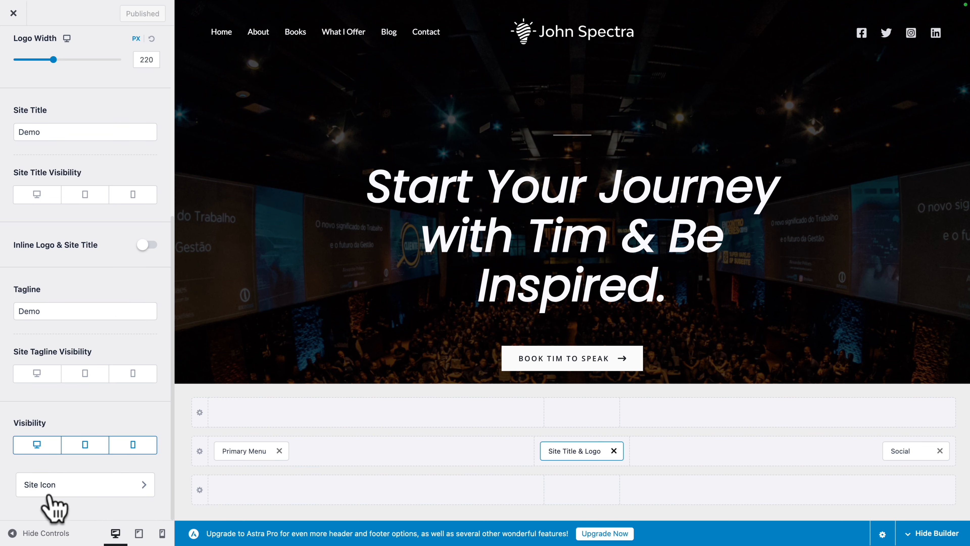
pyautogui.click(61, 491)
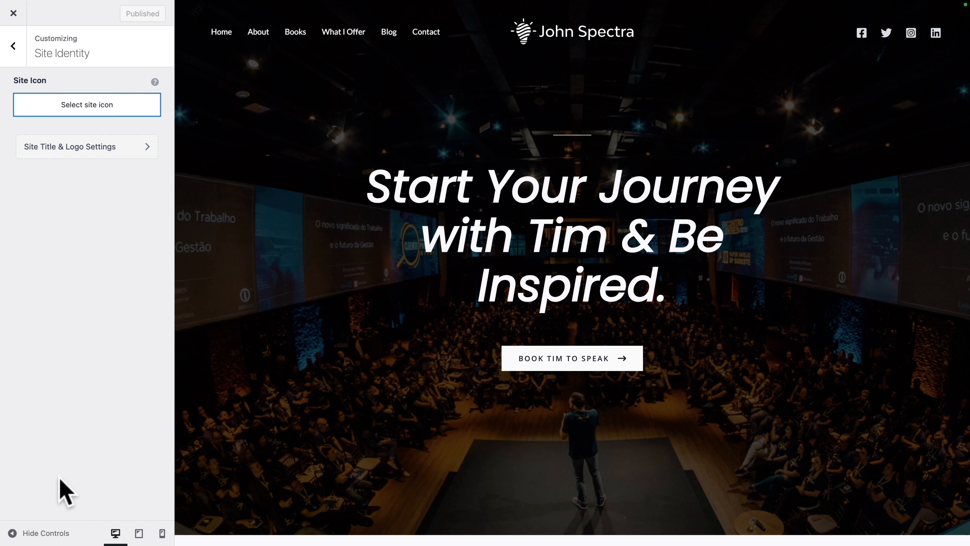
pyautogui.click(68, 108)
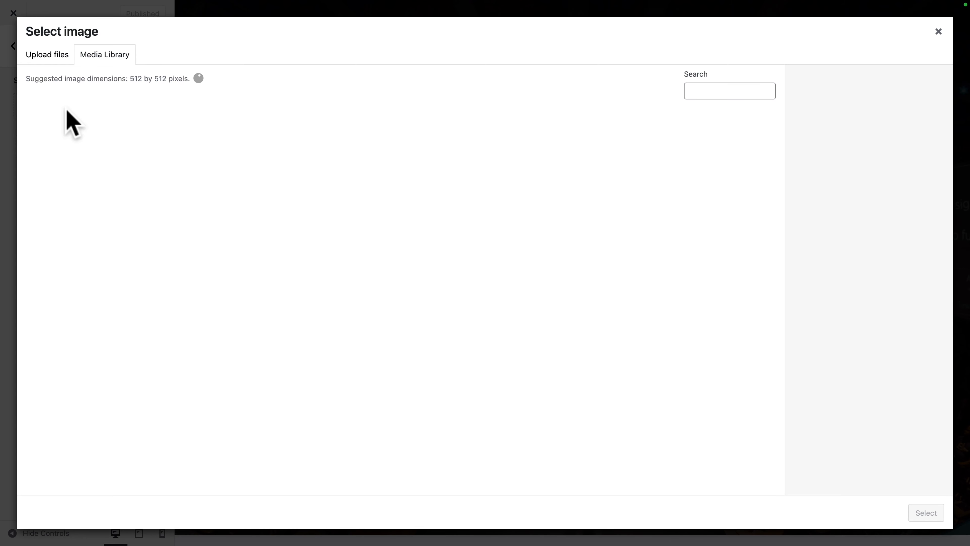
pyautogui.click(476, 169)
pyautogui.click(926, 512)
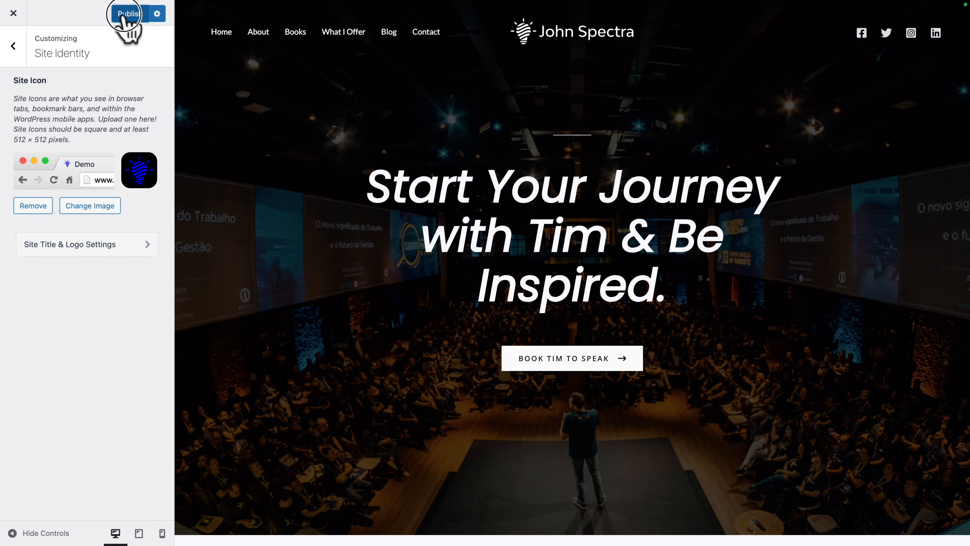
pyautogui.click(126, 13)
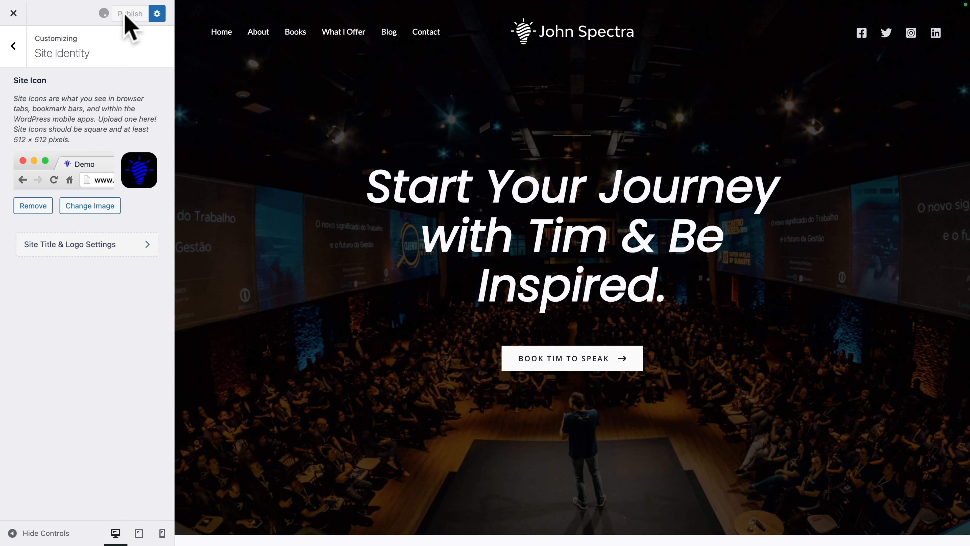
# - Open the global color settings and set palette Color 1 to the brand sheet's Accent blue, 0000FF
pyautogui.click(13, 47)
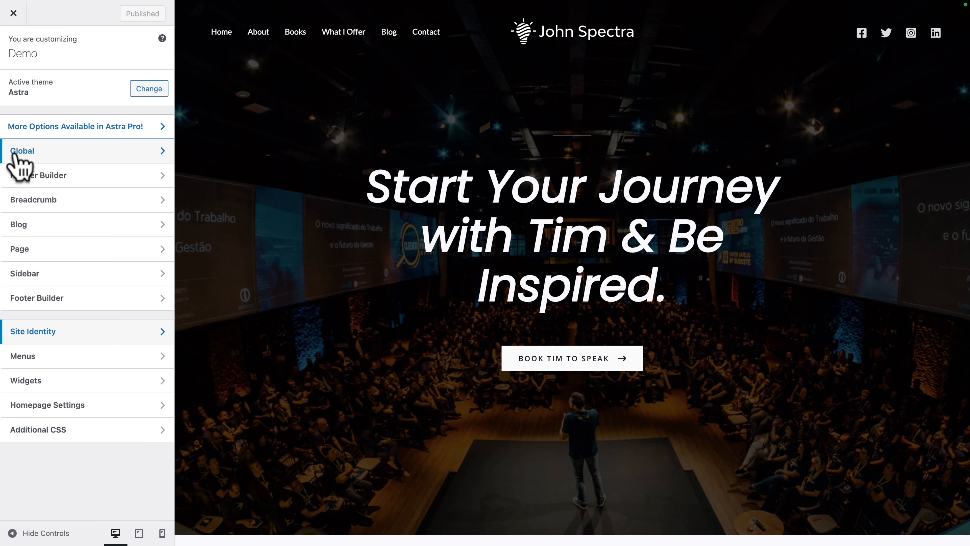
pyautogui.click(14, 154)
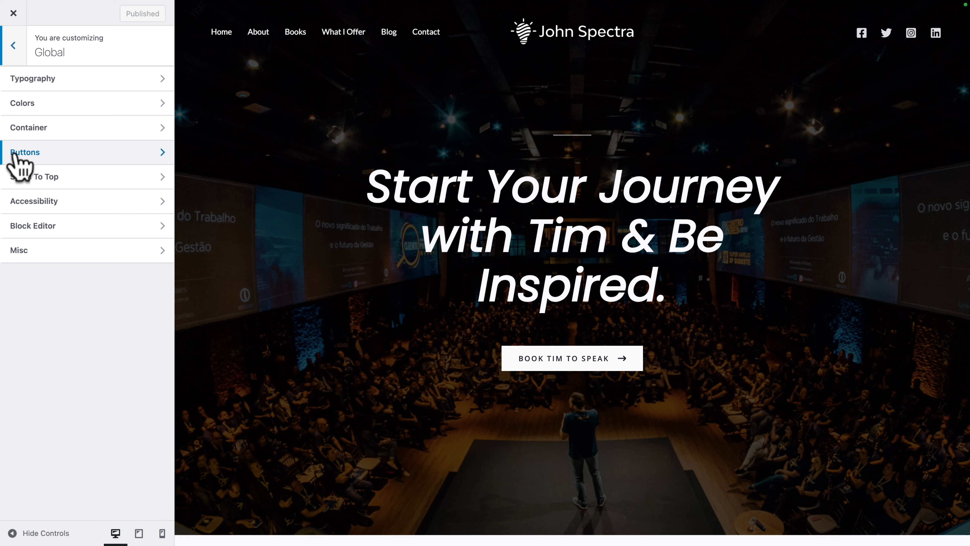
pyautogui.click(17, 103)
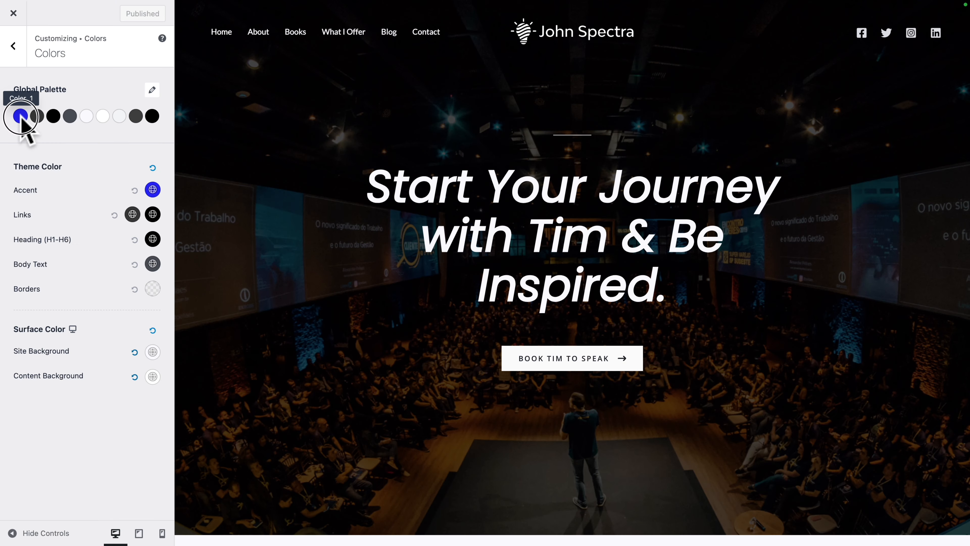
pyautogui.click(20, 116)
pyautogui.doubleClick(42, 324)
pyautogui.write('0A0A30')
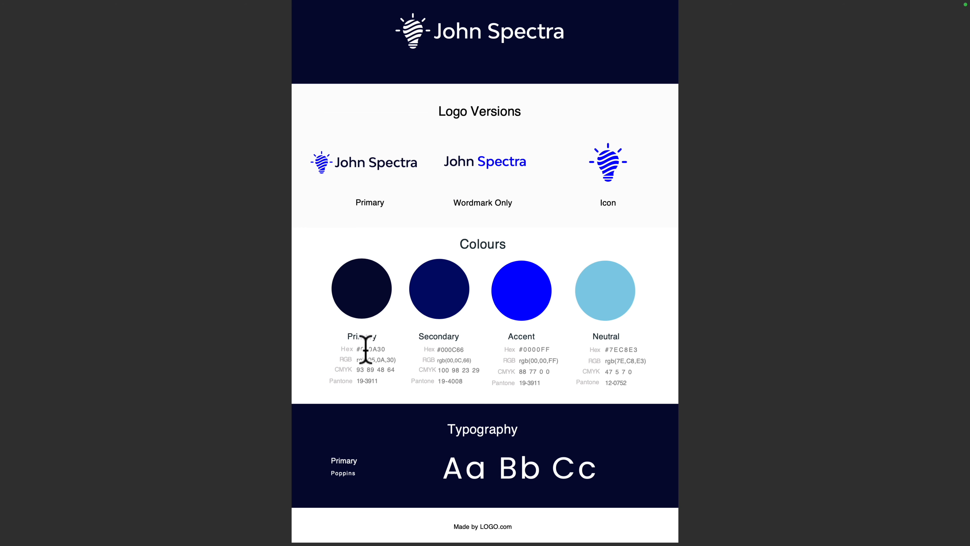
# - Look up the Primary color on the brand sheet and set palette Color 2 to 050A30
pyautogui.scroll(5, 367, 350)
pyautogui.scroll(-7, 367, 349)
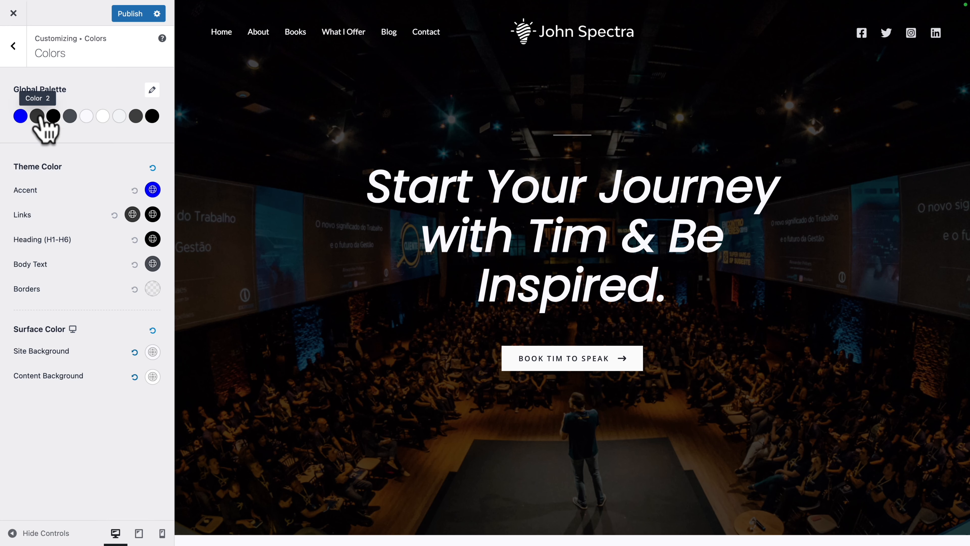
pyautogui.click(36, 116)
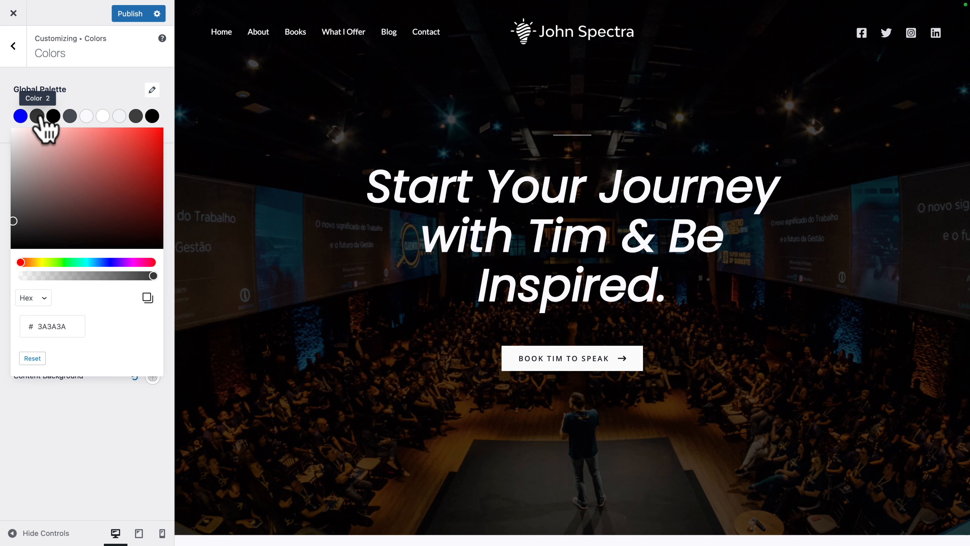
pyautogui.click(57, 326)
pyautogui.write('050A30')
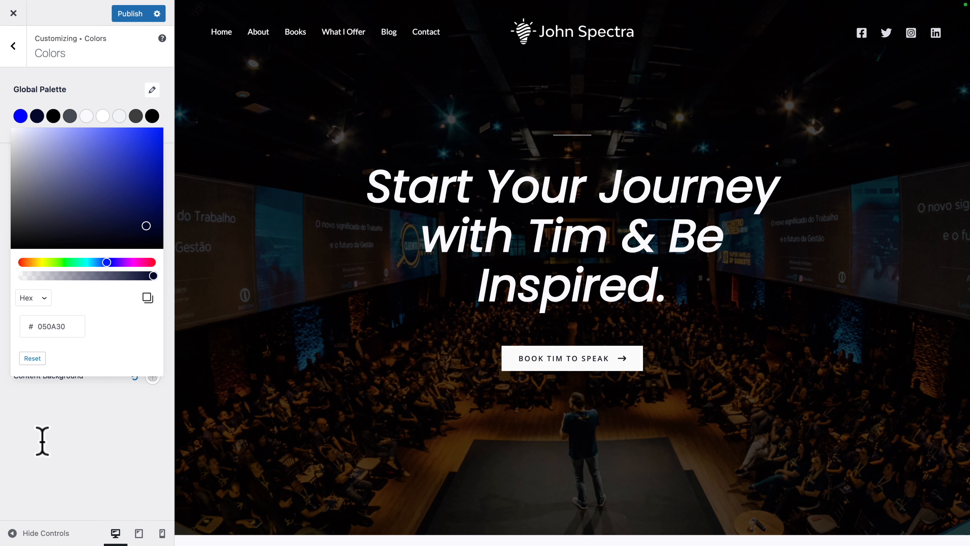
# - Set palette Color 3 to the brand sheet's Secondary 000C66 and Color 4 to its Neutral 7EC8E3
pyautogui.click(53, 116)
pyautogui.click(46, 326)
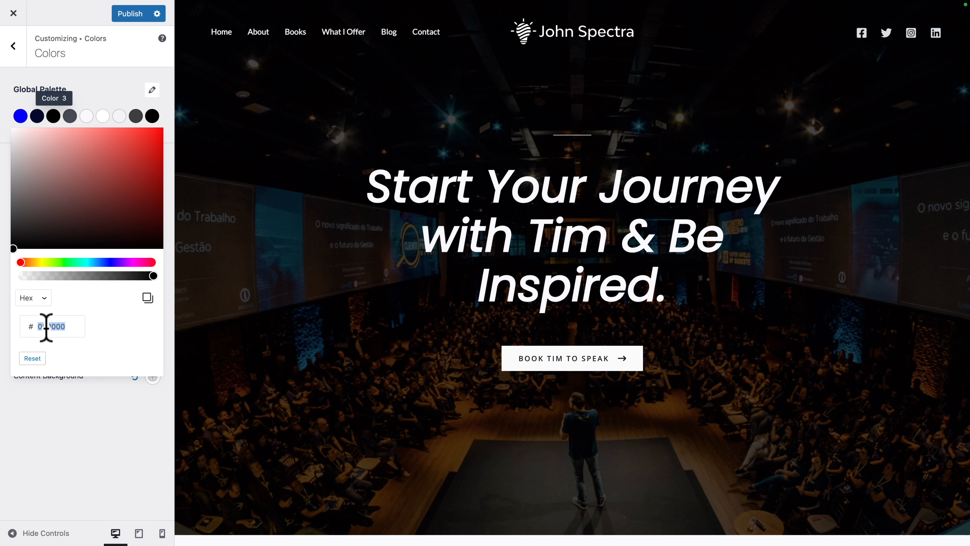
pyautogui.hotkey('ctrl', 'v')
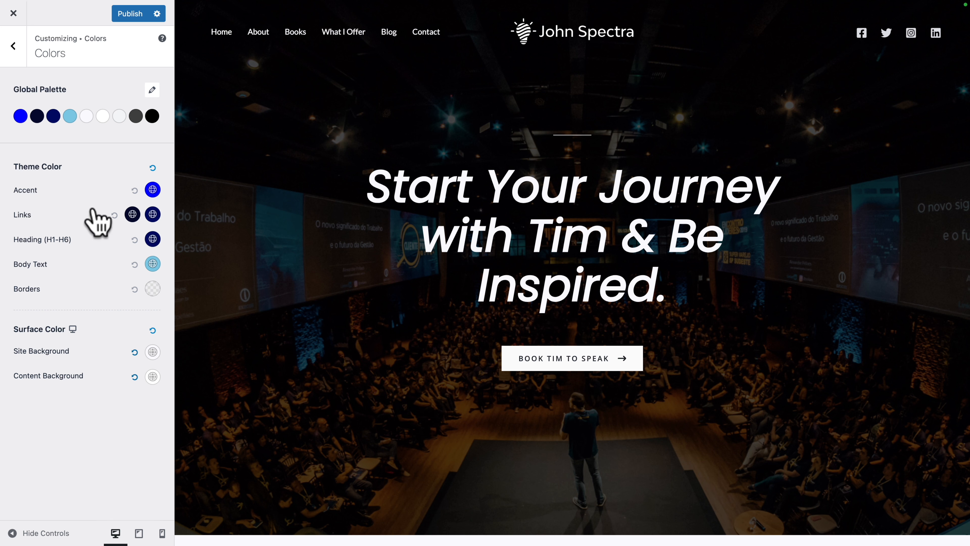
# - Change the theme's normal Links color to the blue of palette Color 1
pyautogui.click(132, 214)
pyautogui.click(25, 243)
pyautogui.click(6, 200)
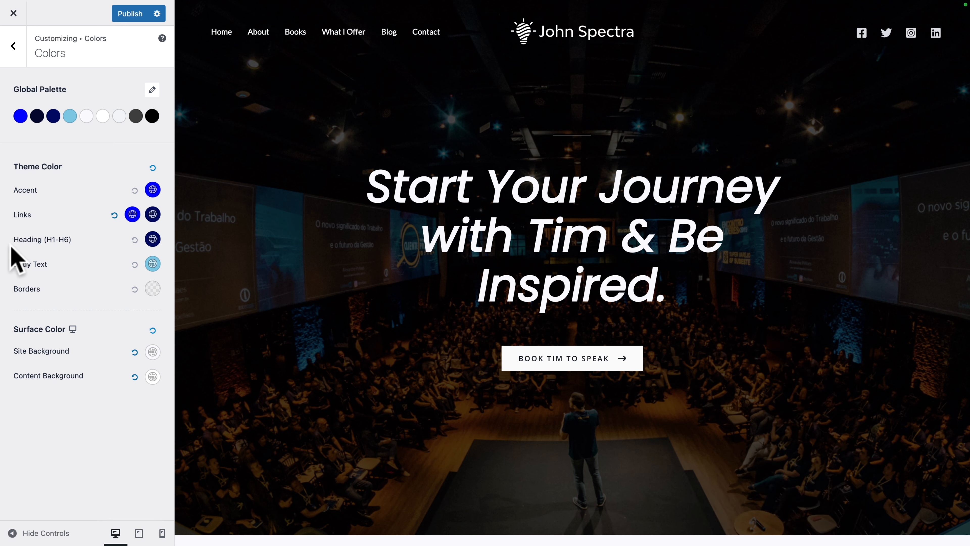
# - Set the theme's Body Text color to the blue of palette Color 1 and check it in the About Tim section
pyautogui.click(152, 264)
pyautogui.click(27, 289)
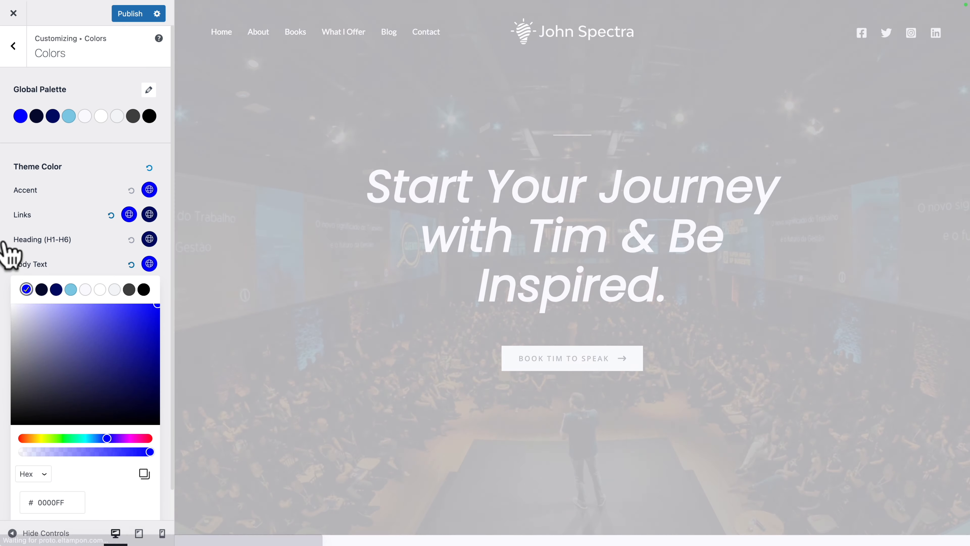
pyautogui.click(7, 249)
pyautogui.scroll(-1, 526, 340)
pyautogui.scroll(-5, 525, 340)
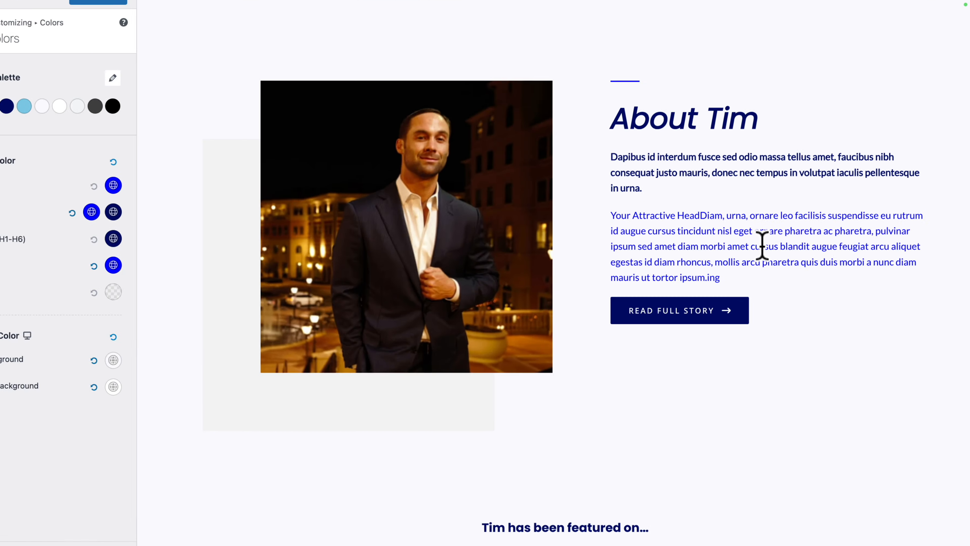
# - Try the light blue of palette Color 4 for the Body Text, and return it to the blue of Color 1
pyautogui.click(113, 264)
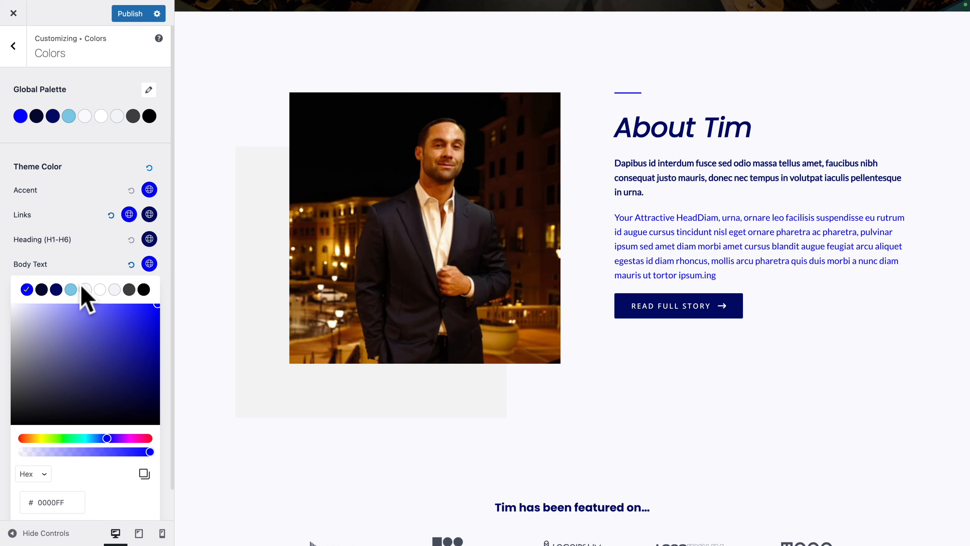
pyautogui.click(71, 290)
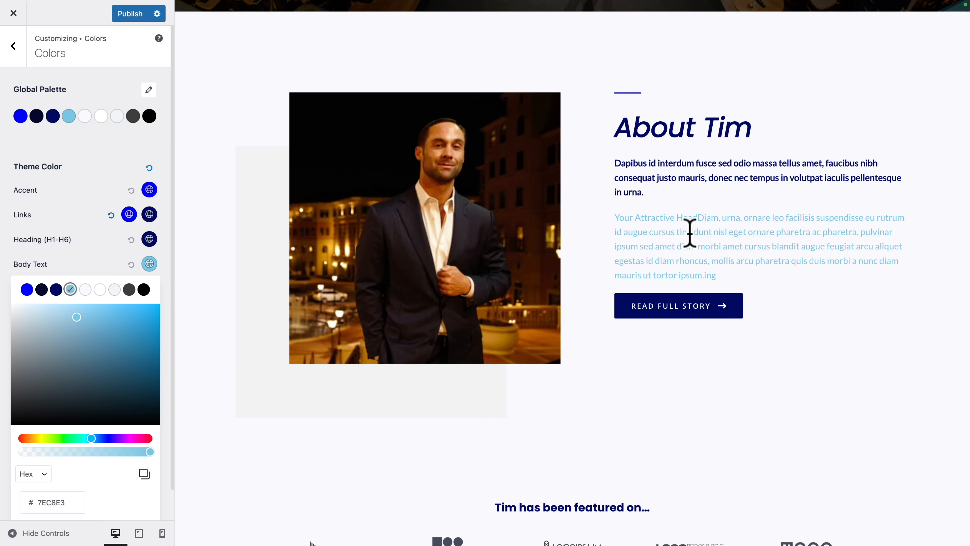
pyautogui.click(27, 289)
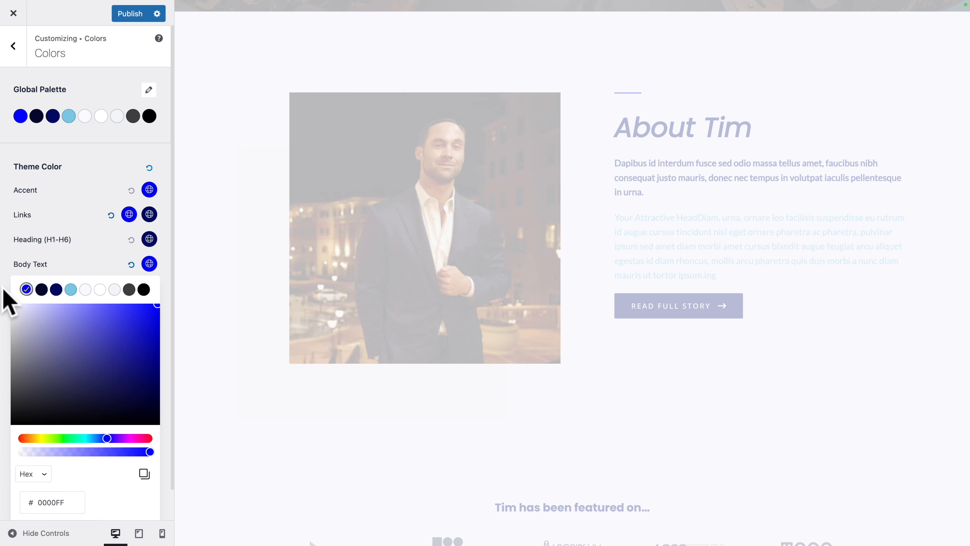
pyautogui.click(5, 291)
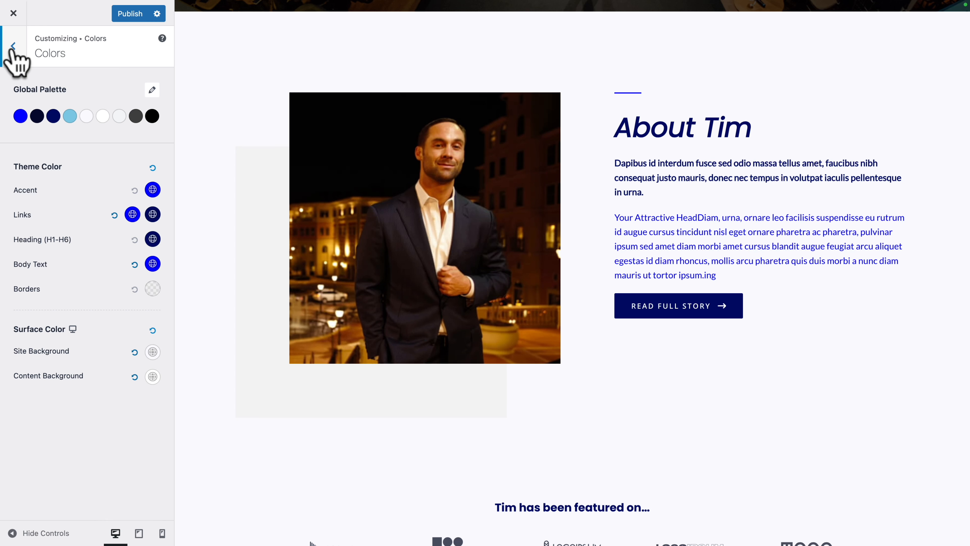
# - Open the global typography settings and browse the font families available for the Body Font, leaving the choice at Lato
pyautogui.click(13, 46)
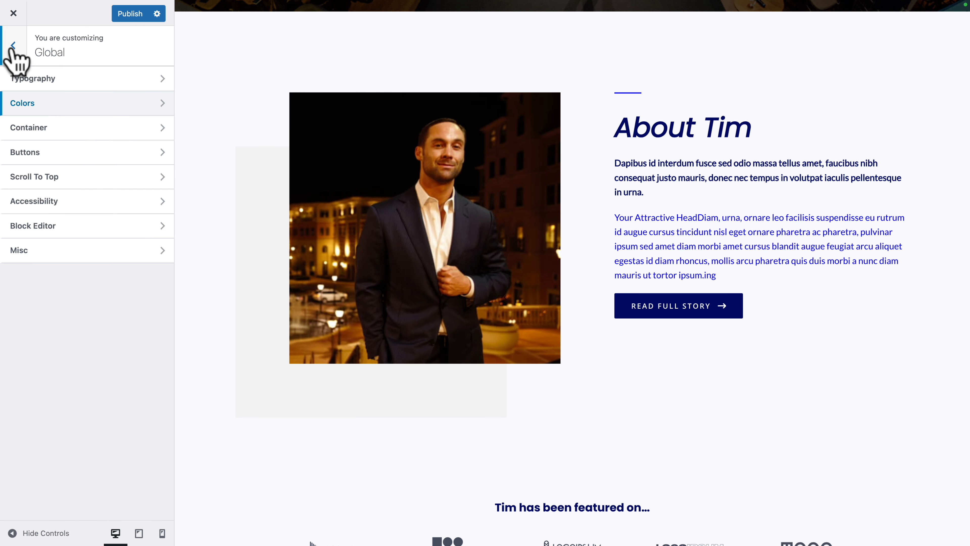
pyautogui.click(35, 85)
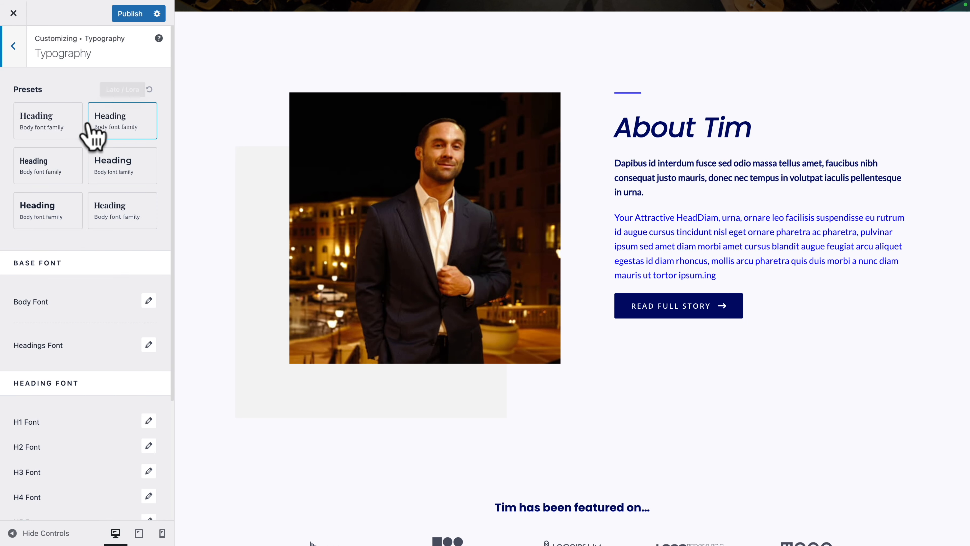
pyautogui.scroll(10, 493, 221)
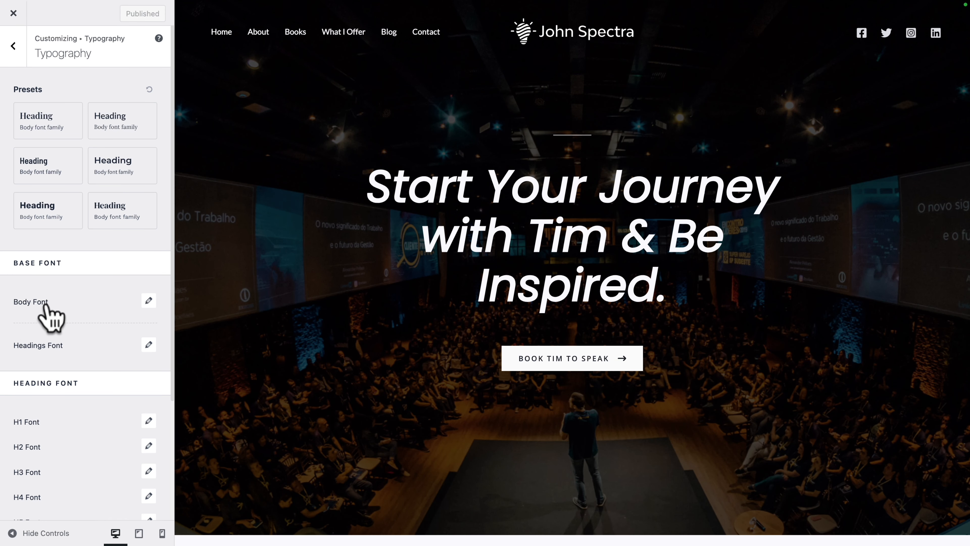
pyautogui.click(149, 300)
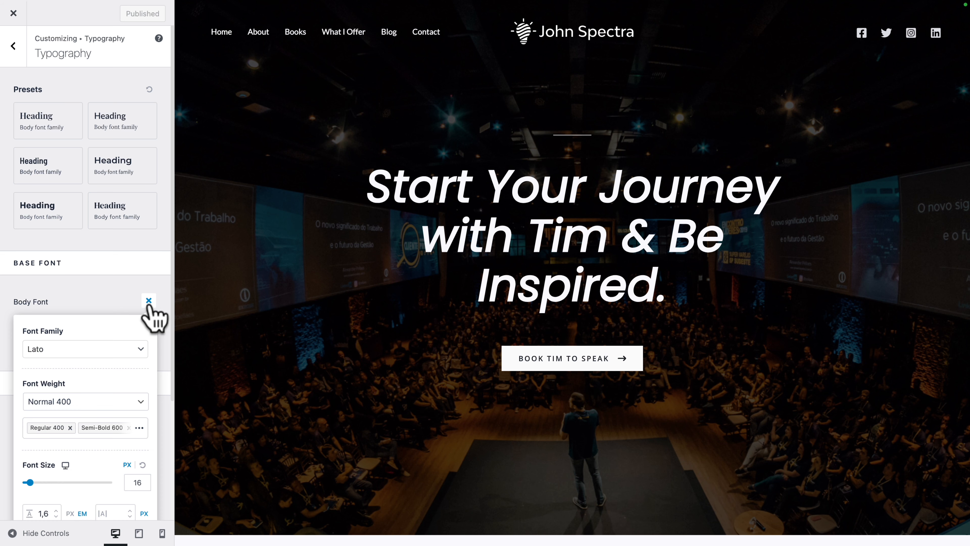
pyautogui.click(75, 351)
pyautogui.scroll(-10, 64, 439)
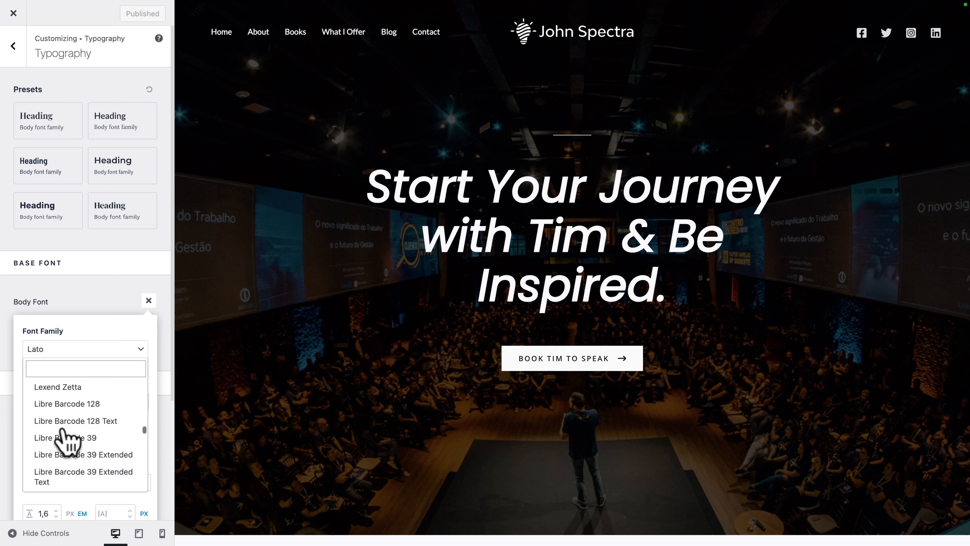
pyautogui.click(35, 295)
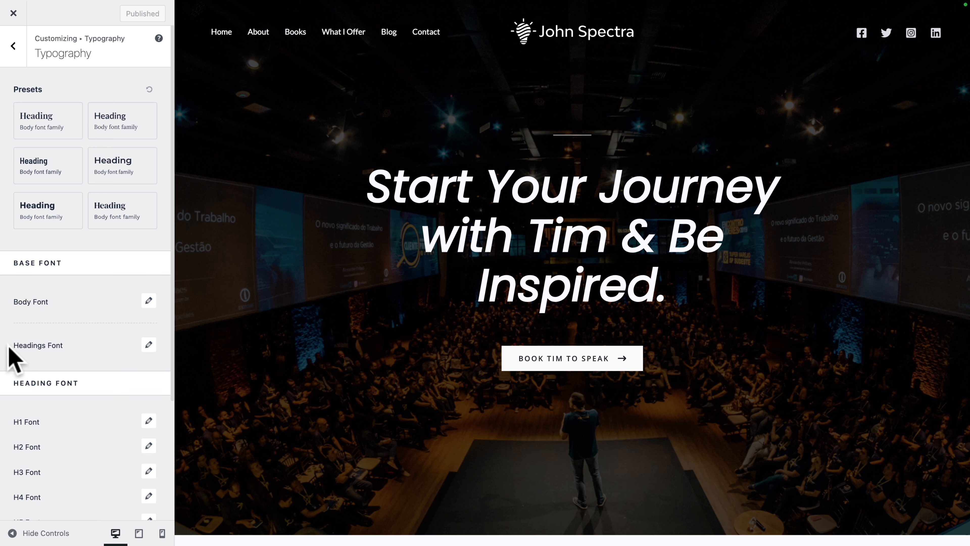
# - Review the font family, weight and size options of the Headings Font and the H2 Font
pyautogui.click(149, 344)
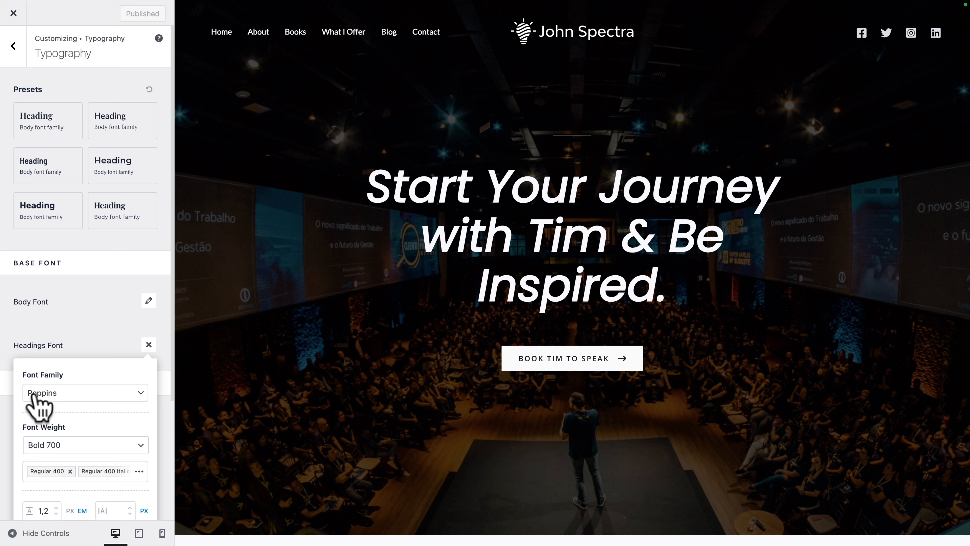
pyautogui.click(9, 332)
pyautogui.scroll(-4, 9, 342)
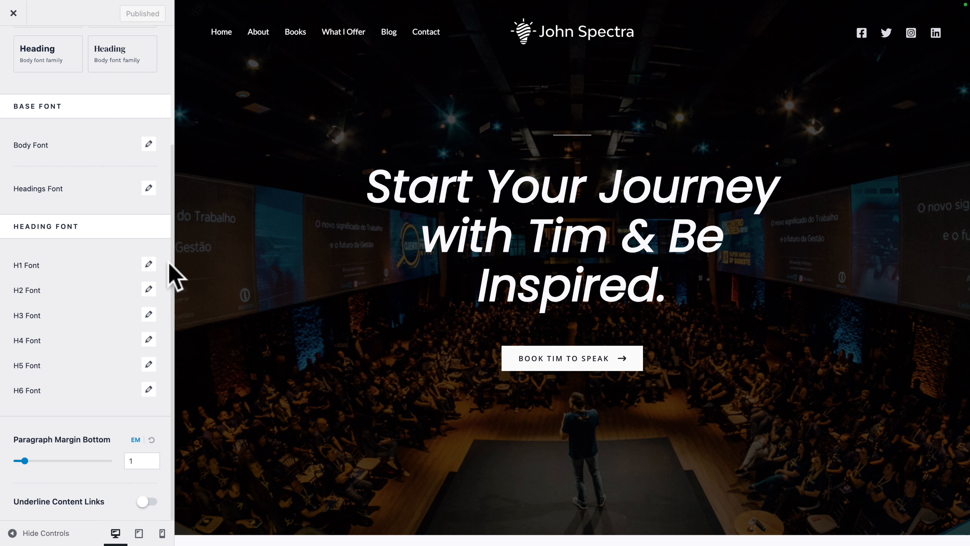
pyautogui.click(149, 290)
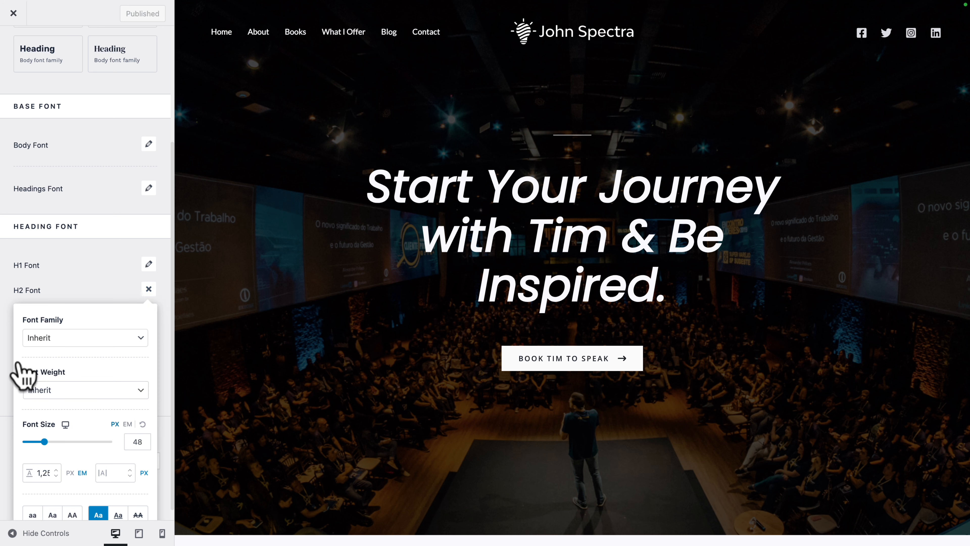
pyautogui.click(7, 282)
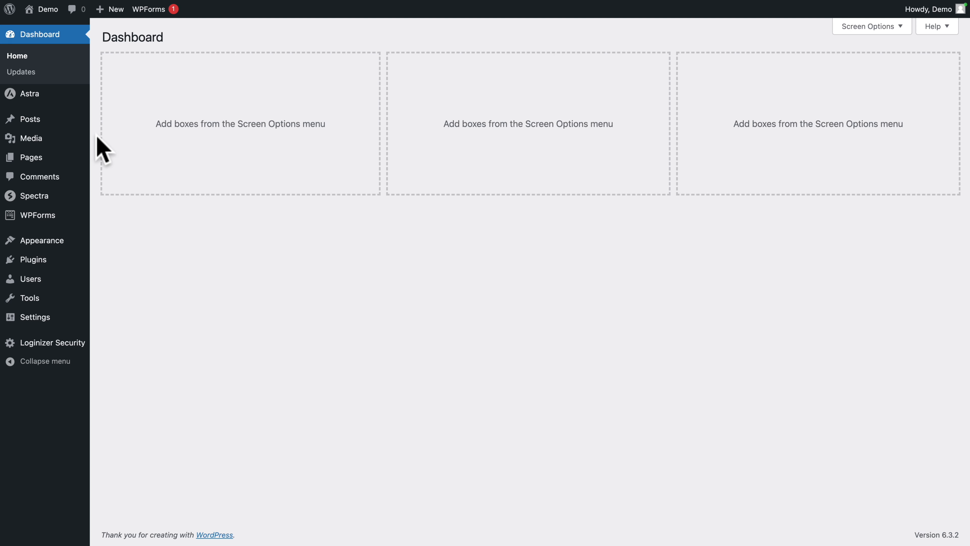
# - Open the Astra customizer's header builder and review the Primary Menu's design options, including menu colors, font and spacing
pyautogui.moveTo(17, 95)
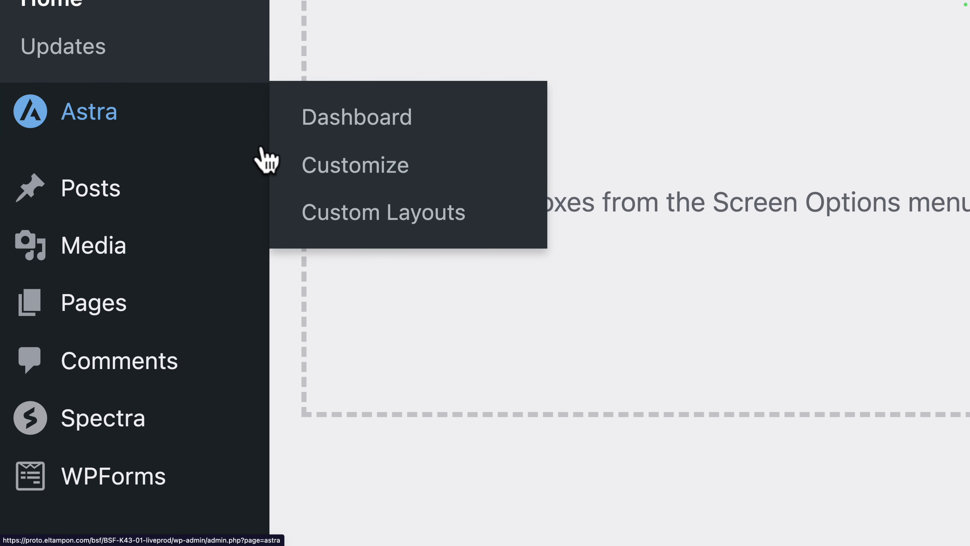
pyautogui.click(322, 171)
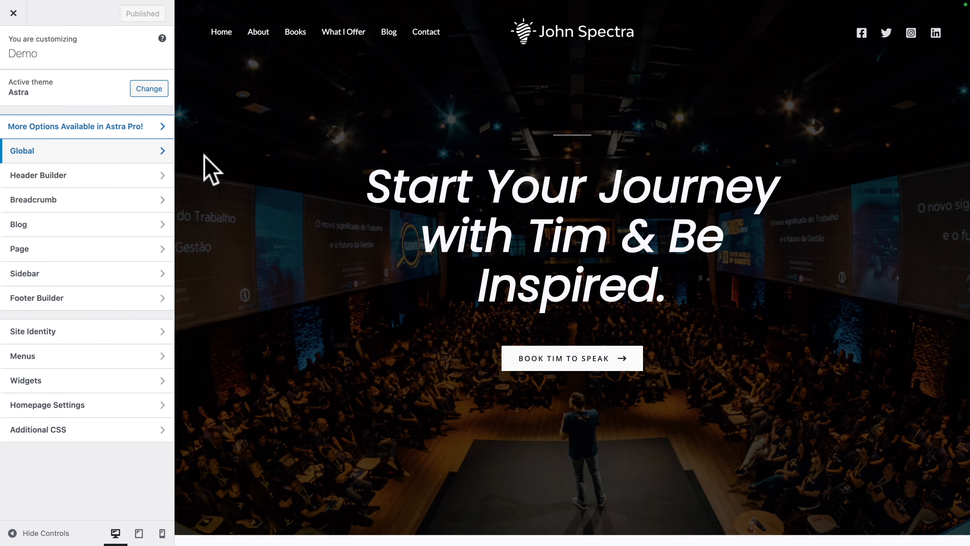
pyautogui.click(11, 180)
pyautogui.click(40, 235)
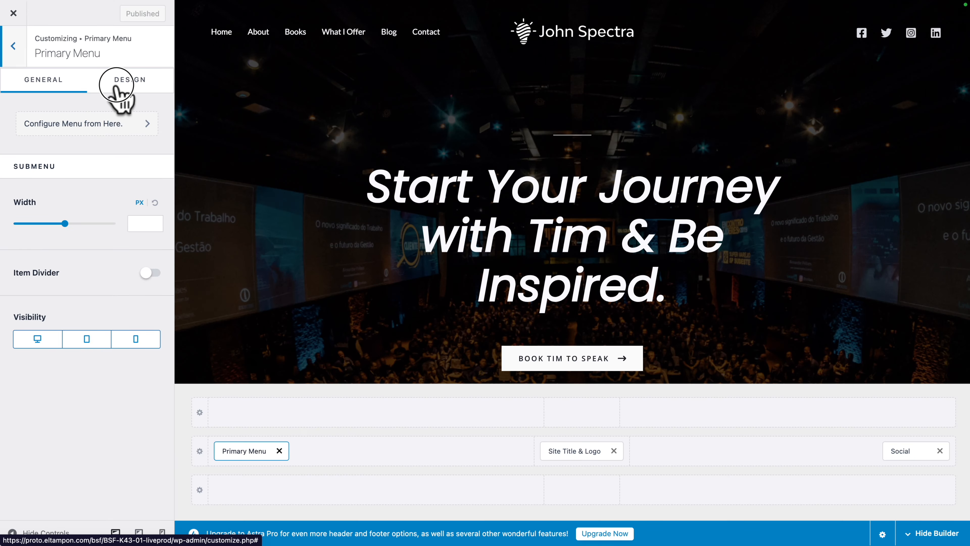
pyautogui.click(116, 85)
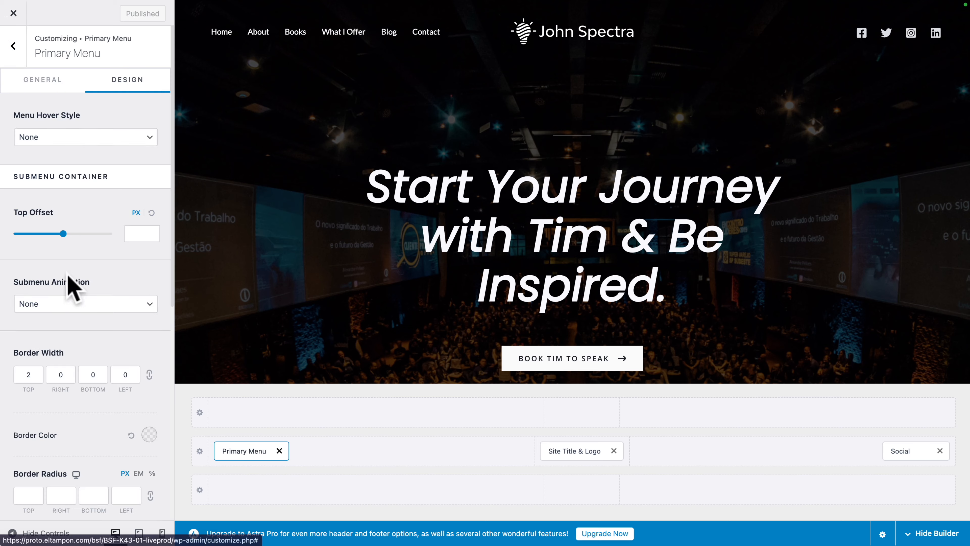
pyautogui.scroll(-10, 72, 282)
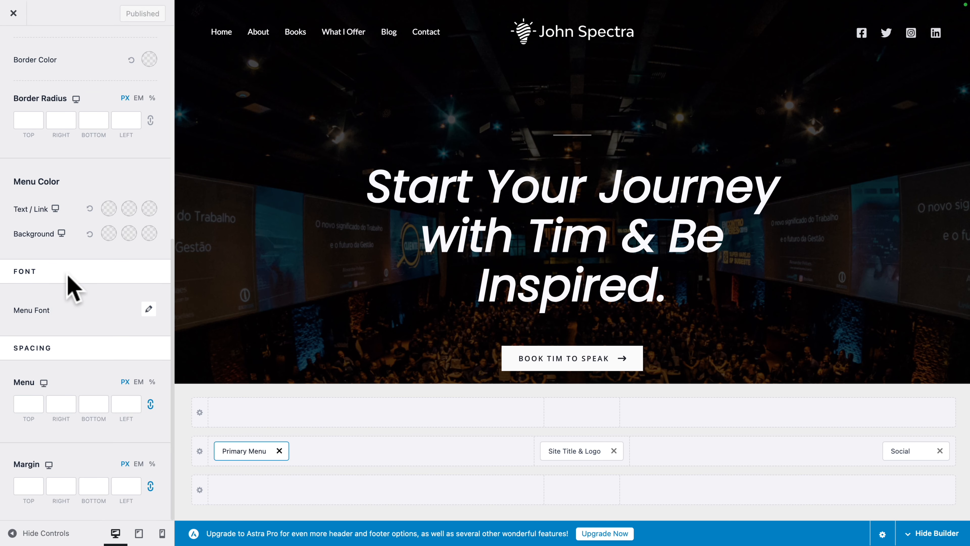
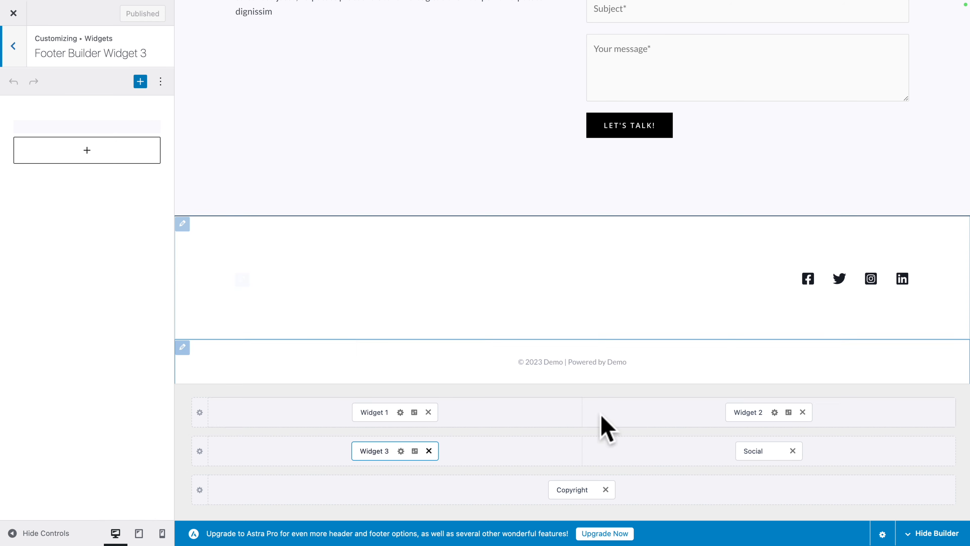
# - Inspect the footer's Social icon settings and the contents of footer Widget 1 and Widget 2
pyautogui.click(749, 452)
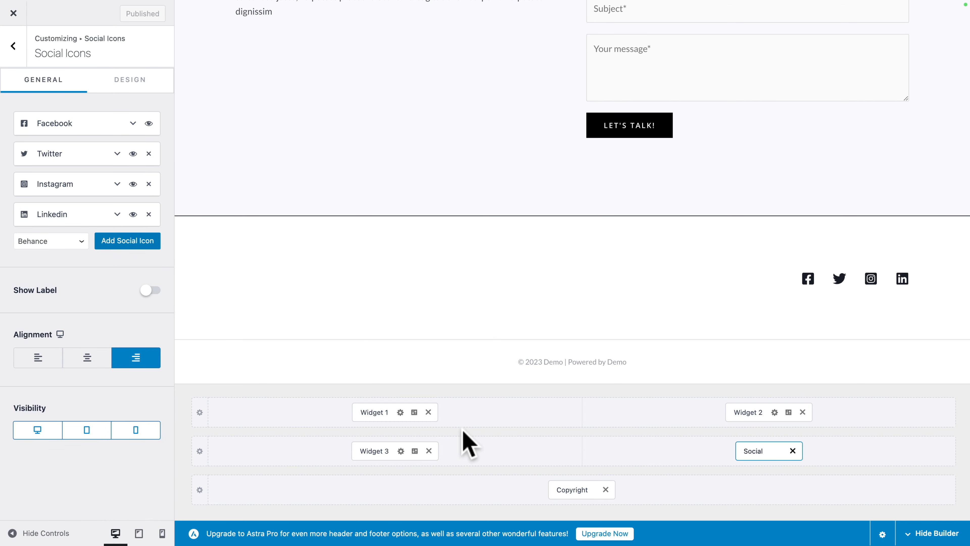
pyautogui.click(376, 413)
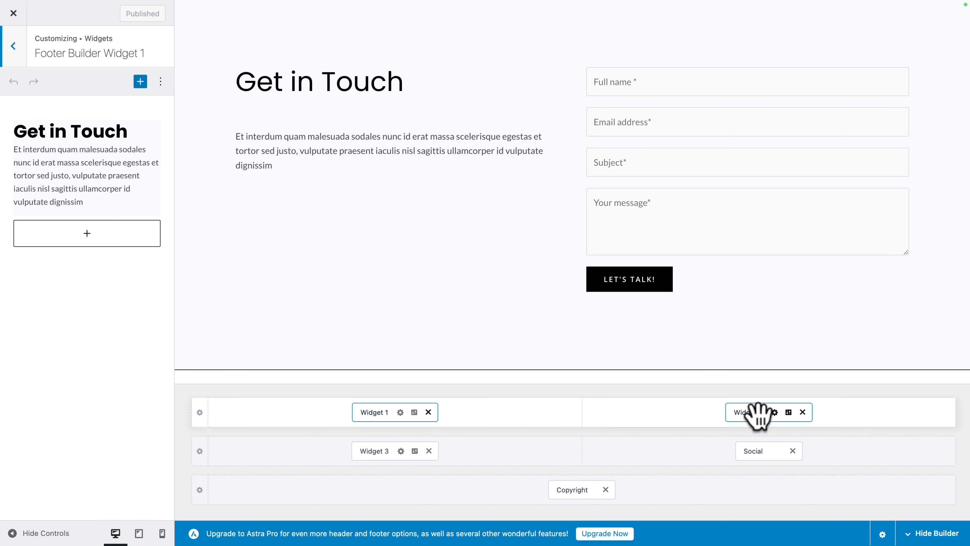
pyautogui.click(745, 413)
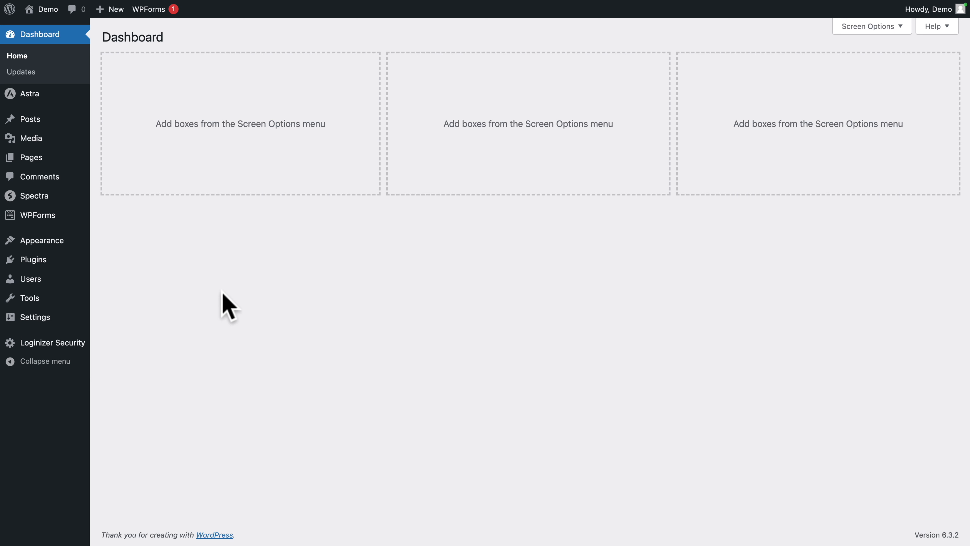
# - Open the WPForms overview and start editing the Contact Form
pyautogui.moveTo(136, 10)
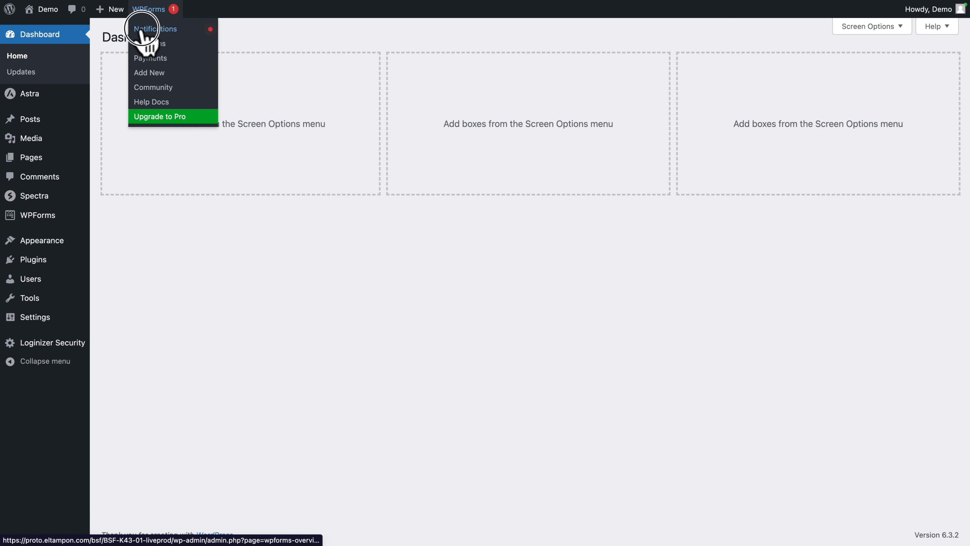
pyautogui.click(142, 29)
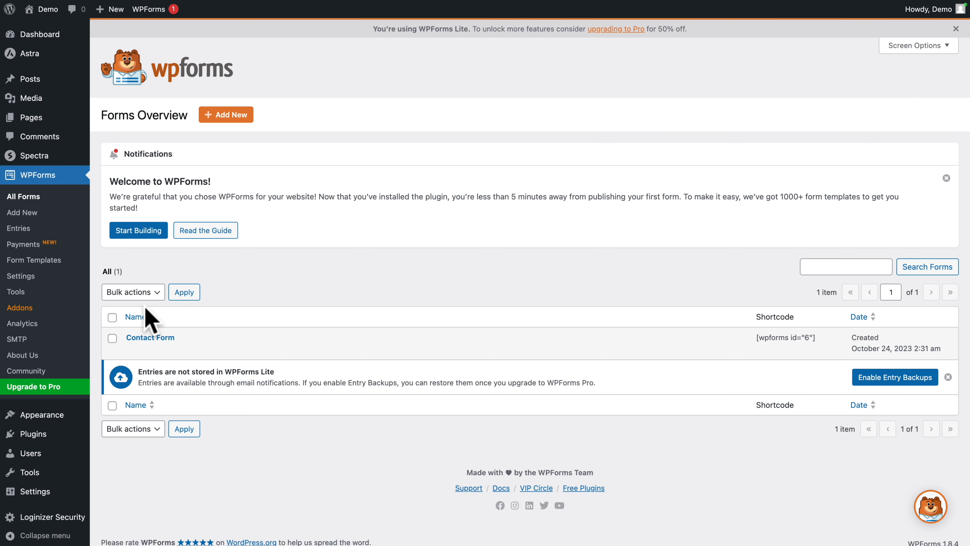
pyautogui.moveTo(139, 350)
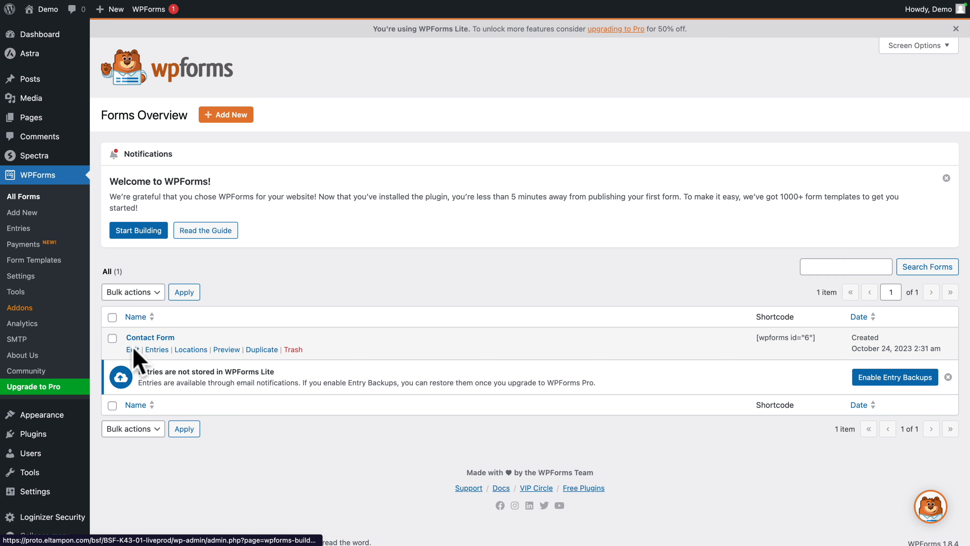
pyautogui.click(132, 350)
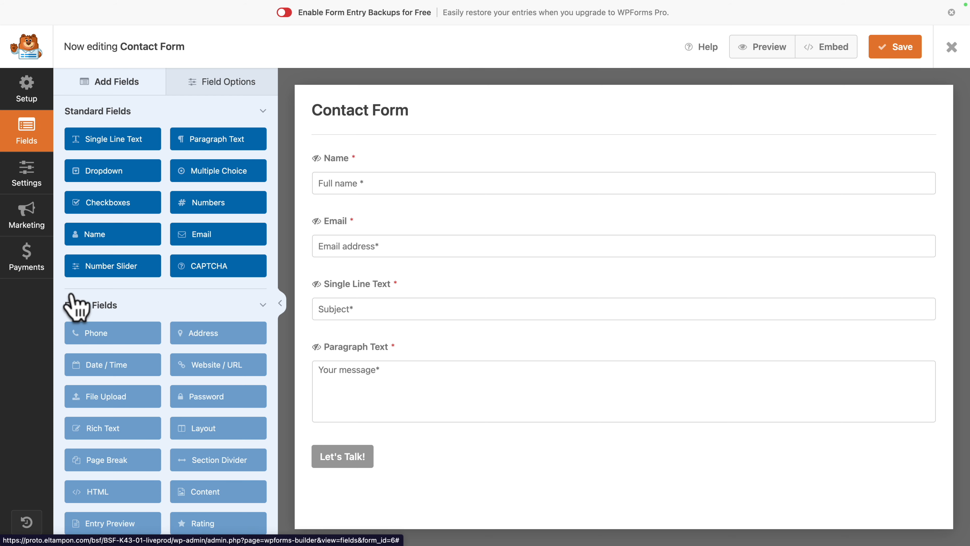
# - Open the Contact Form's notification settings, select the Send To Email Address value and save the form
pyautogui.click(15, 178)
pyautogui.click(114, 153)
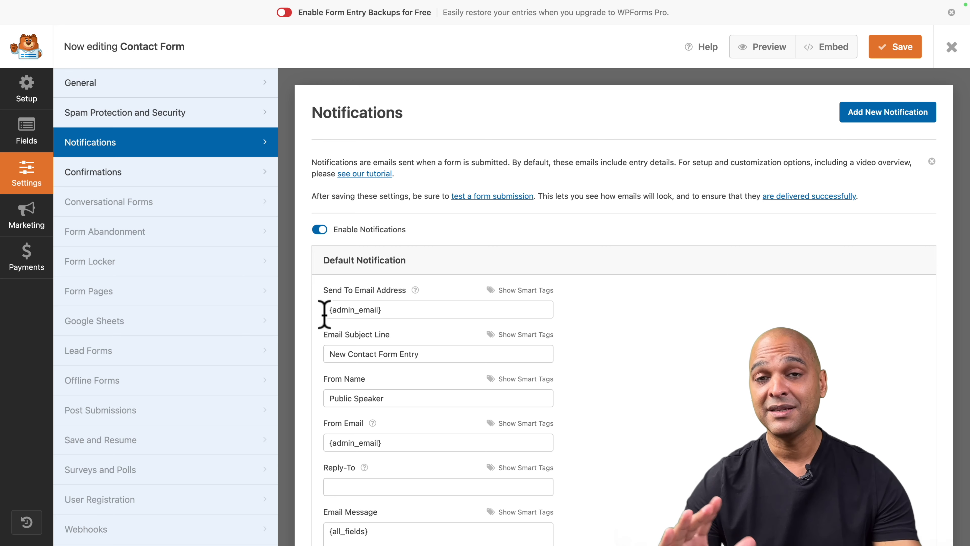
pyautogui.click(388, 310)
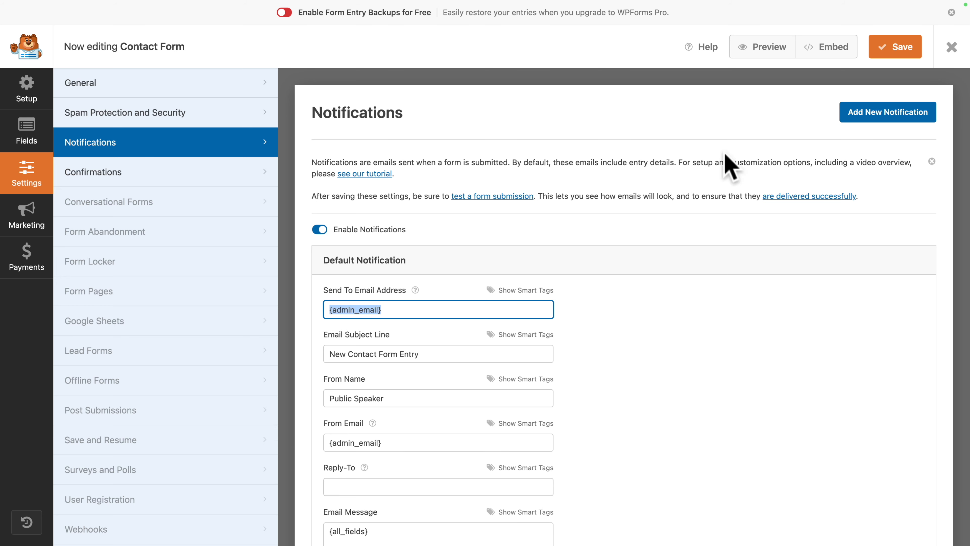
pyautogui.click(892, 49)
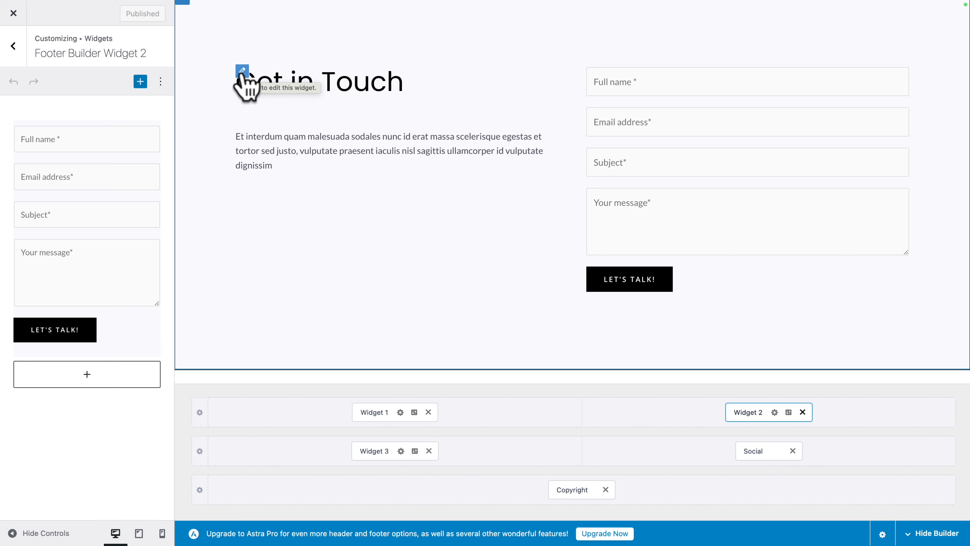
# - Edit the Get in Touch text in footer Widget 1, replacing its first word with "Ah"
pyautogui.click(243, 71)
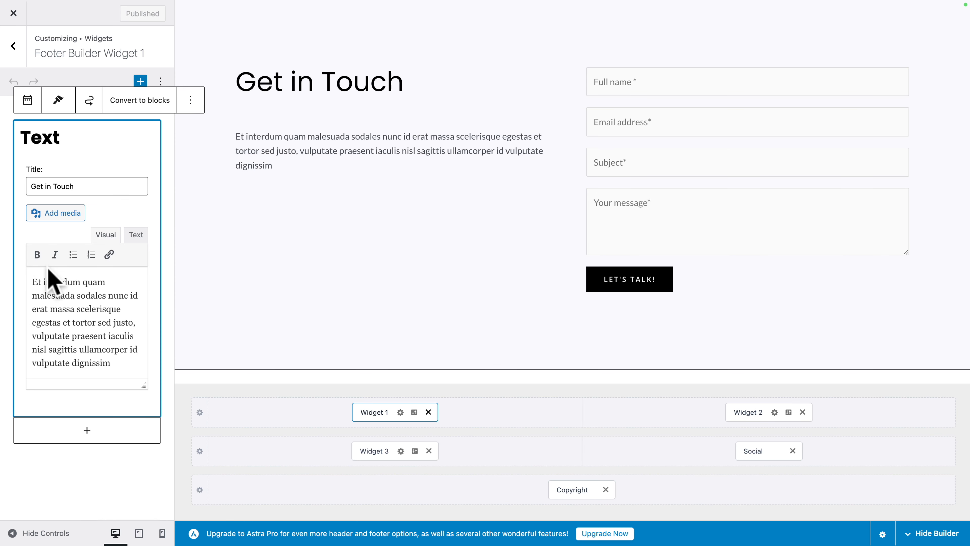
pyautogui.doubleClick(32, 282)
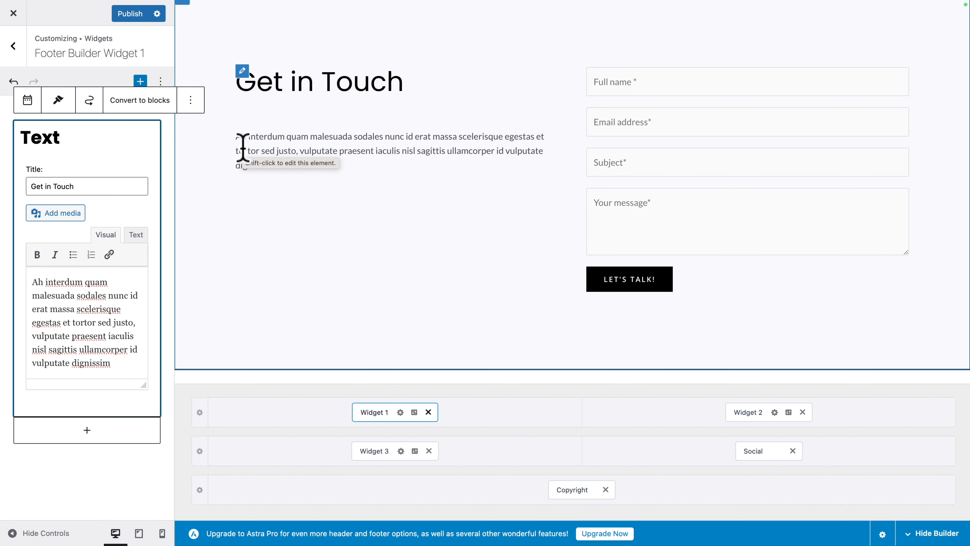
pyautogui.scroll(-4, 309, 325)
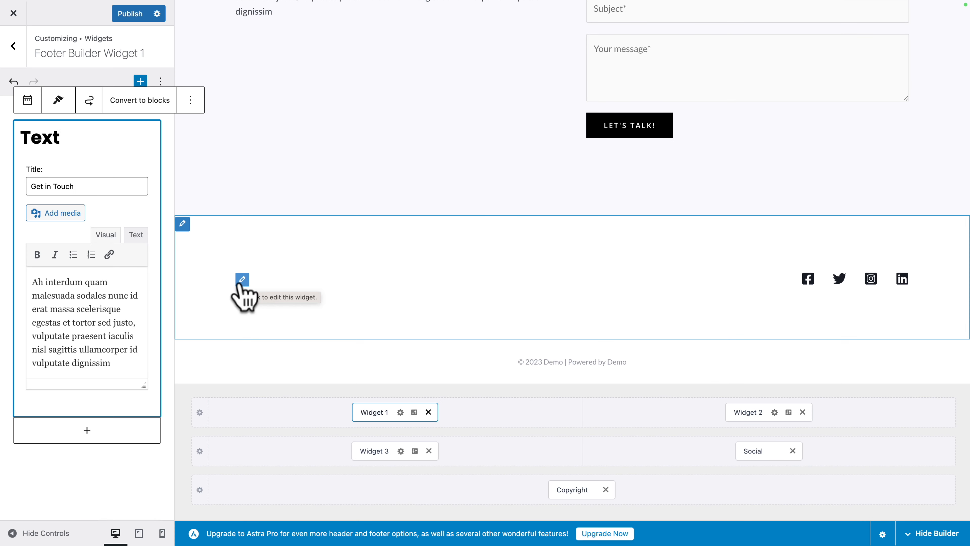
# - Replace the logo image in footer Widget 3 with logo-johnspectra-01-color.webp from the media library
pyautogui.click(243, 279)
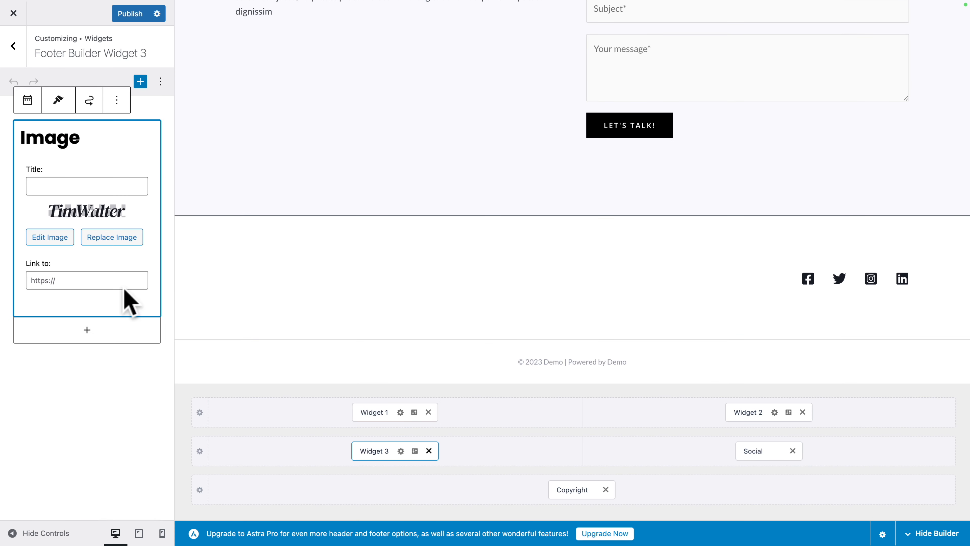
pyautogui.click(100, 239)
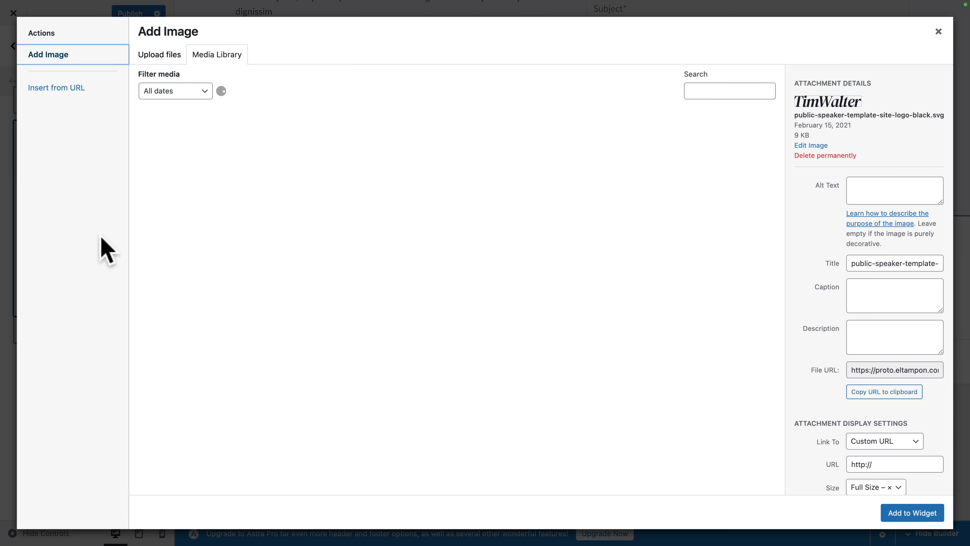
pyautogui.click(258, 240)
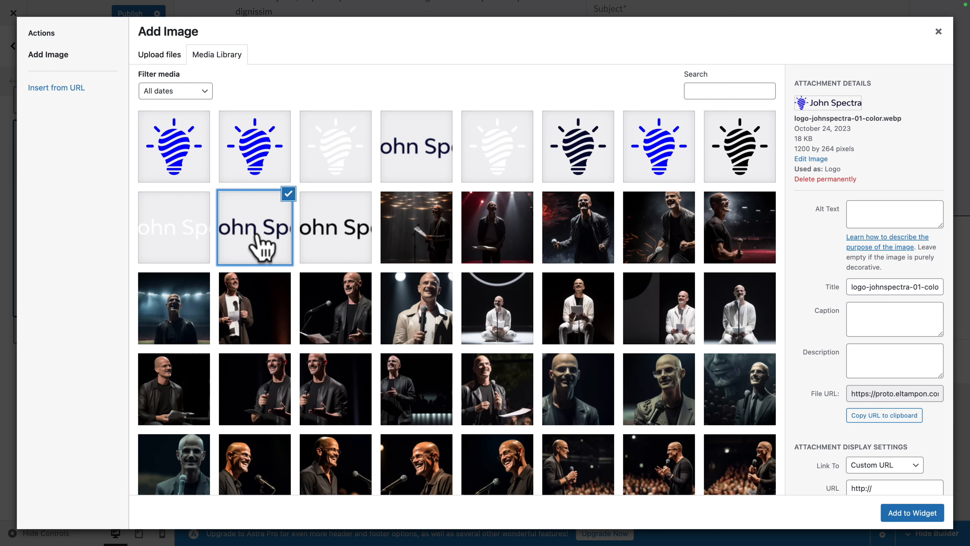
pyautogui.click(919, 514)
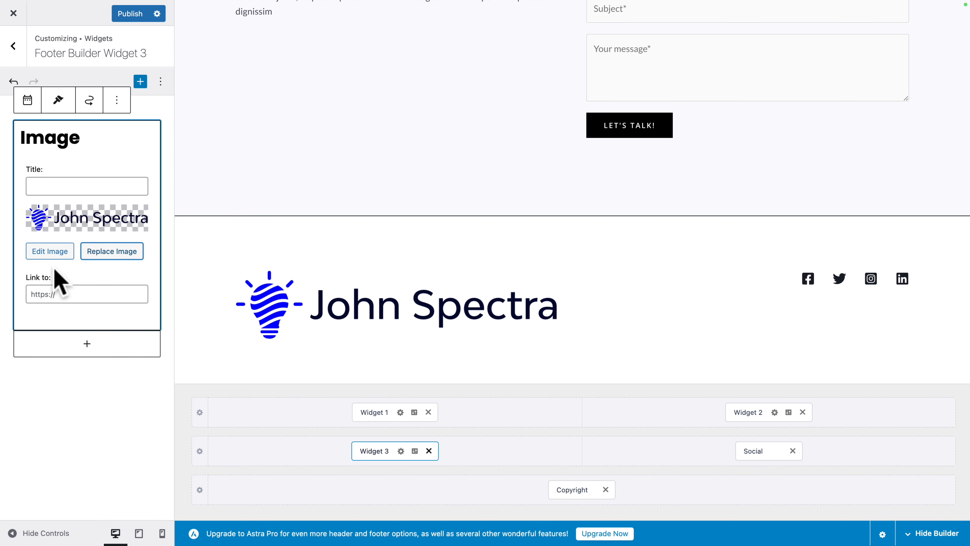
# - Set the display size of the footer Widget 3 logo image to Medium – 300 × 66
pyautogui.click(50, 252)
pyautogui.click(212, 196)
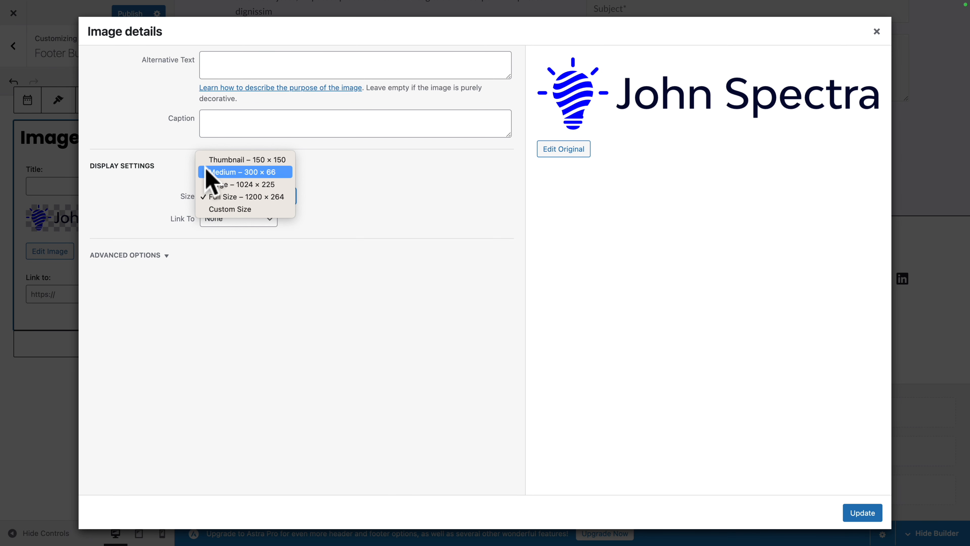
pyautogui.click(215, 173)
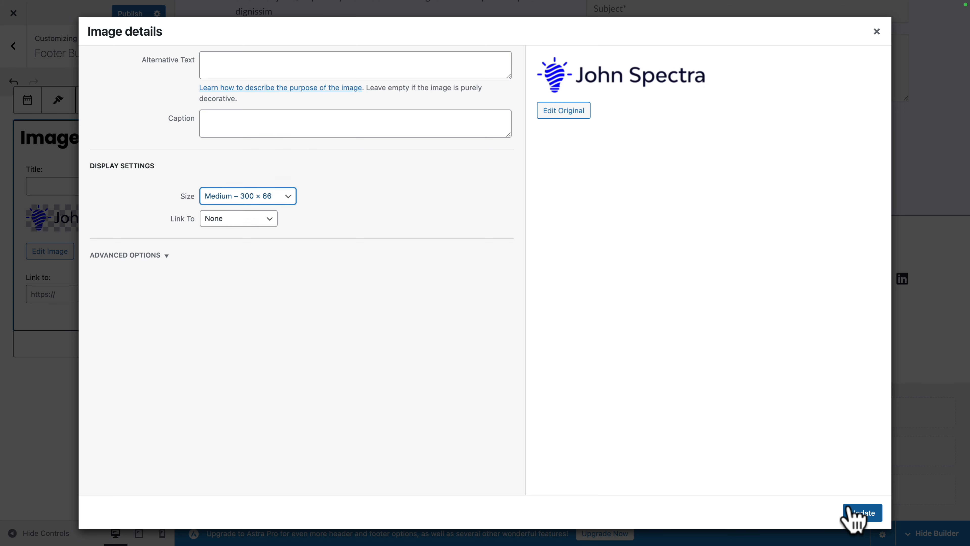
pyautogui.click(860, 515)
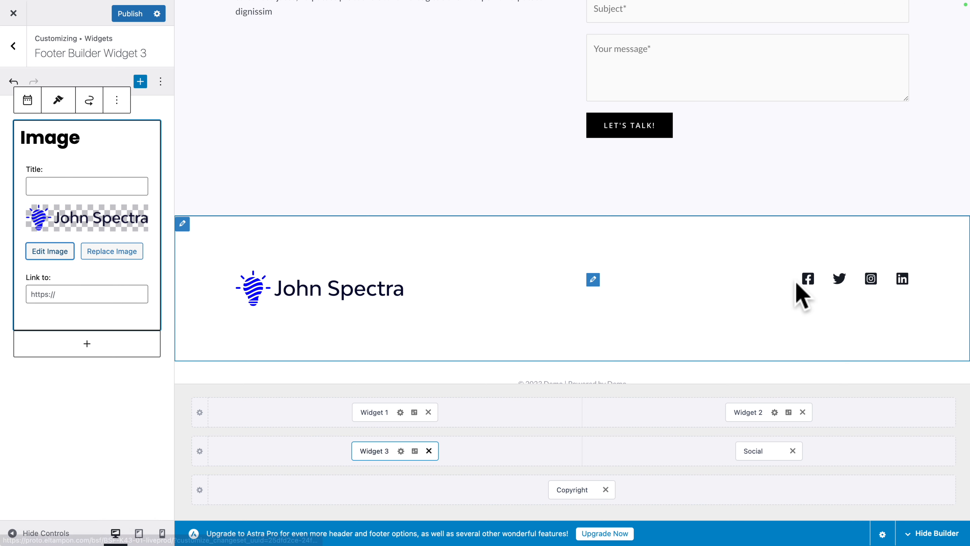
# - Inspect the footer's Facebook social icon label and URL settings, and search its icon picker for "snapchat"
pyautogui.click(593, 280)
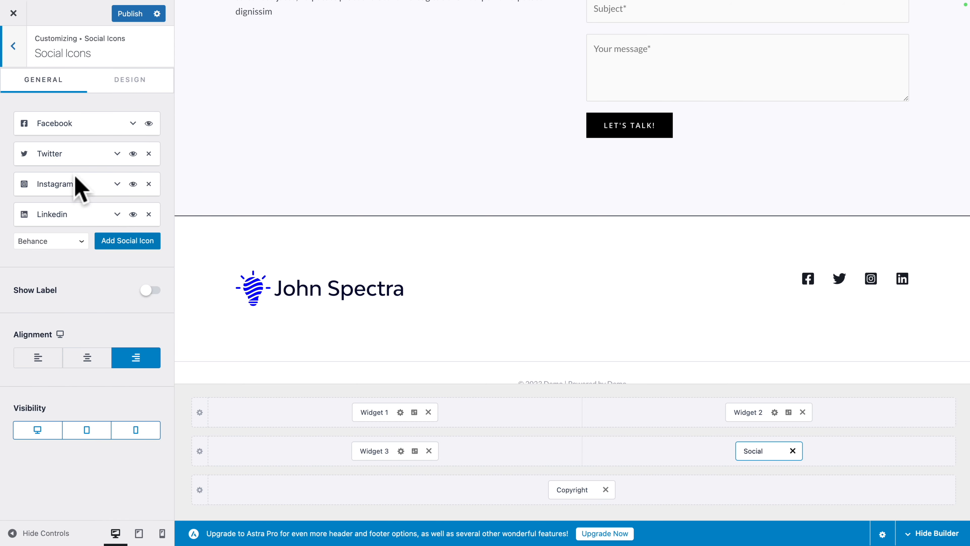
pyautogui.click(132, 124)
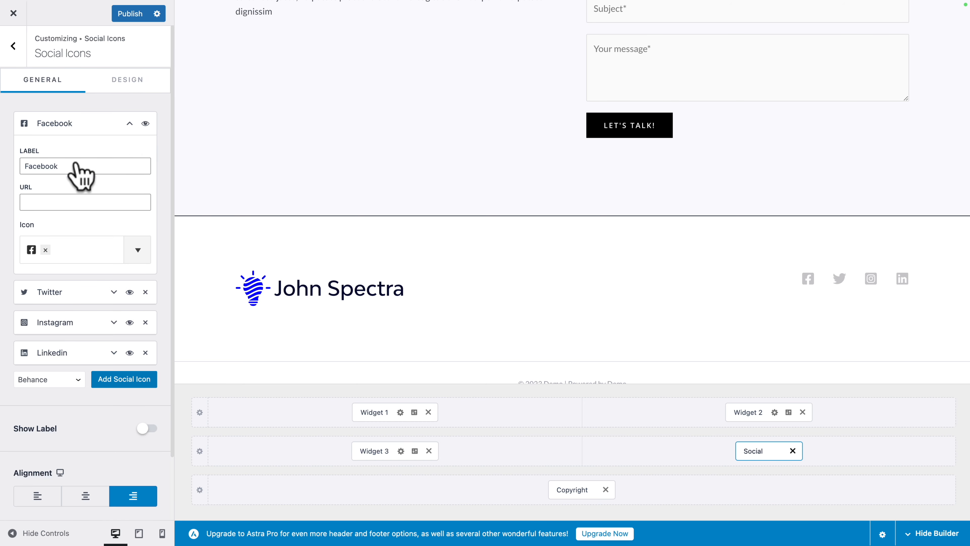
pyautogui.doubleClick(46, 166)
pyautogui.click(35, 201)
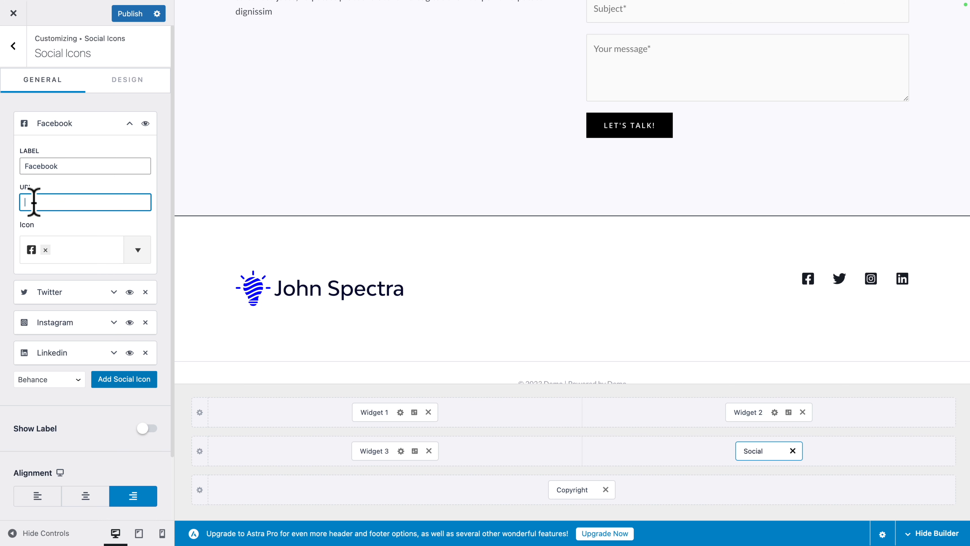
pyautogui.click(137, 252)
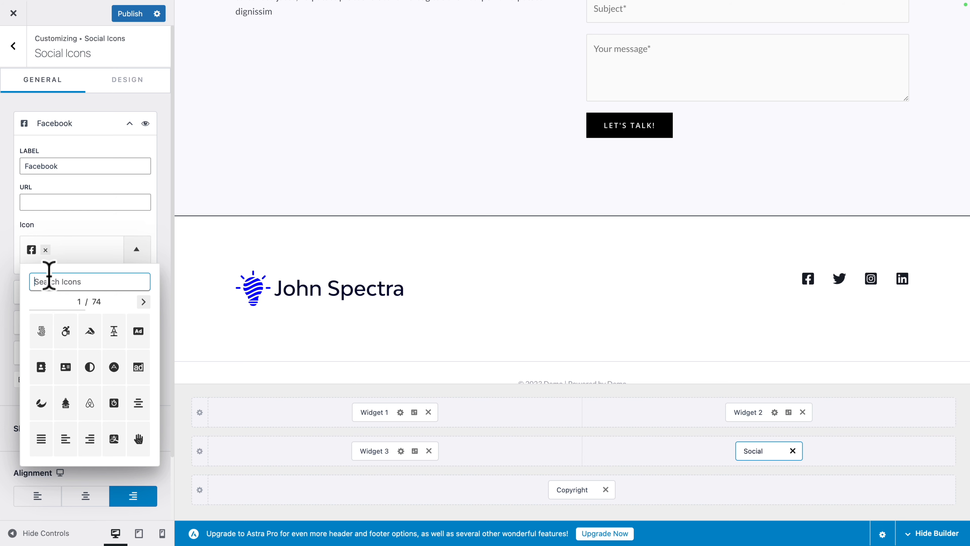
pyautogui.write('snapchat')
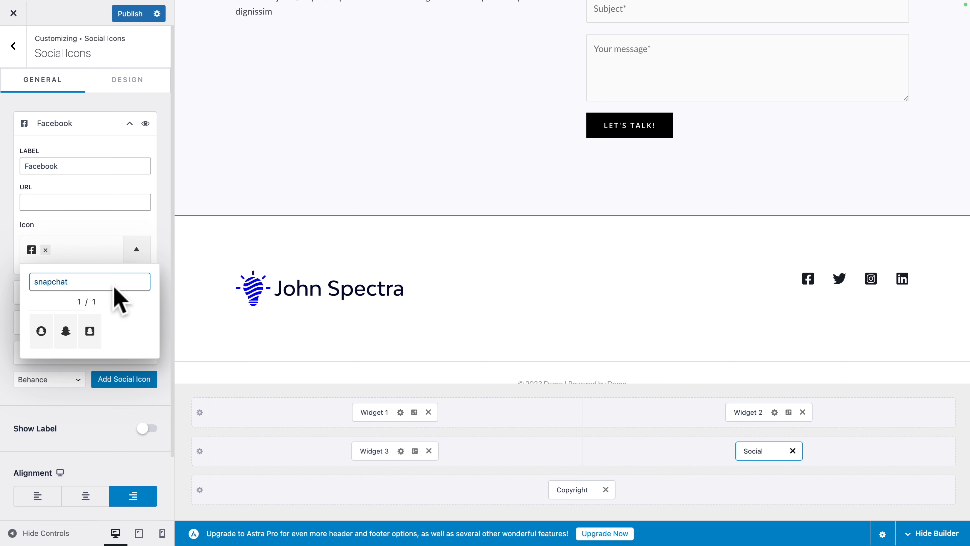
pyautogui.click(77, 106)
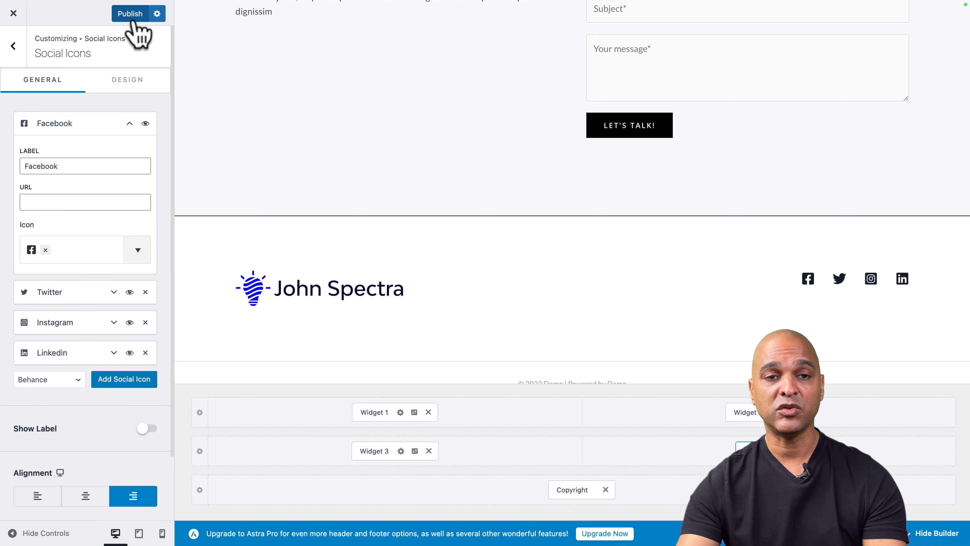
# - Publish the customizer changes and open the list of all pages in the WordPress dashboard
pyautogui.click(132, 14)
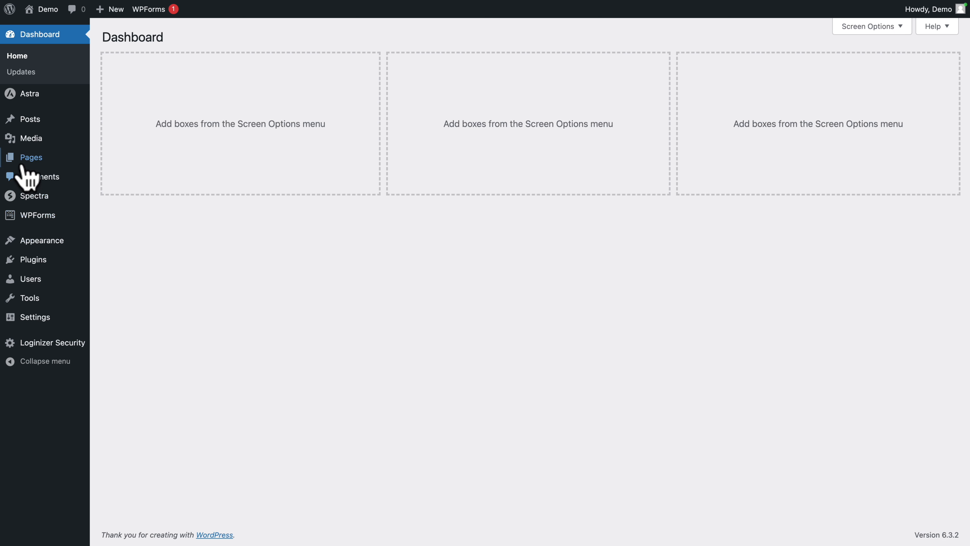
pyautogui.moveTo(21, 163)
pyautogui.click(116, 160)
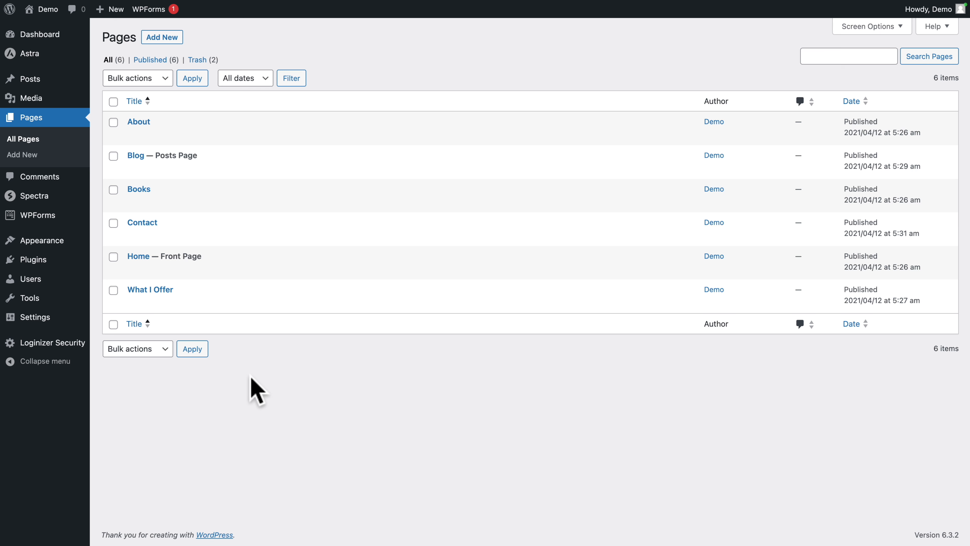
pyautogui.moveTo(130, 267)
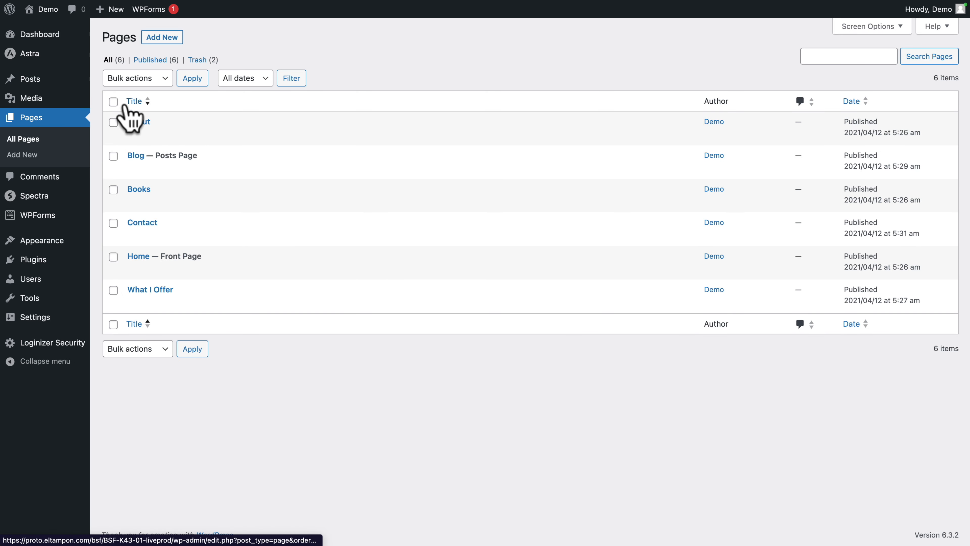
# - Visit the live site and look over its home page
pyautogui.moveTo(40, 11)
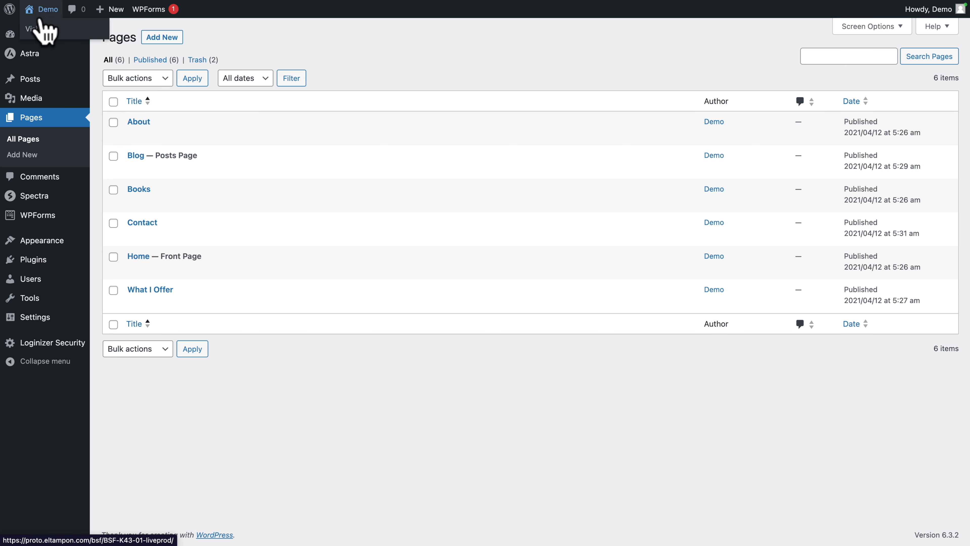
pyautogui.click(40, 30)
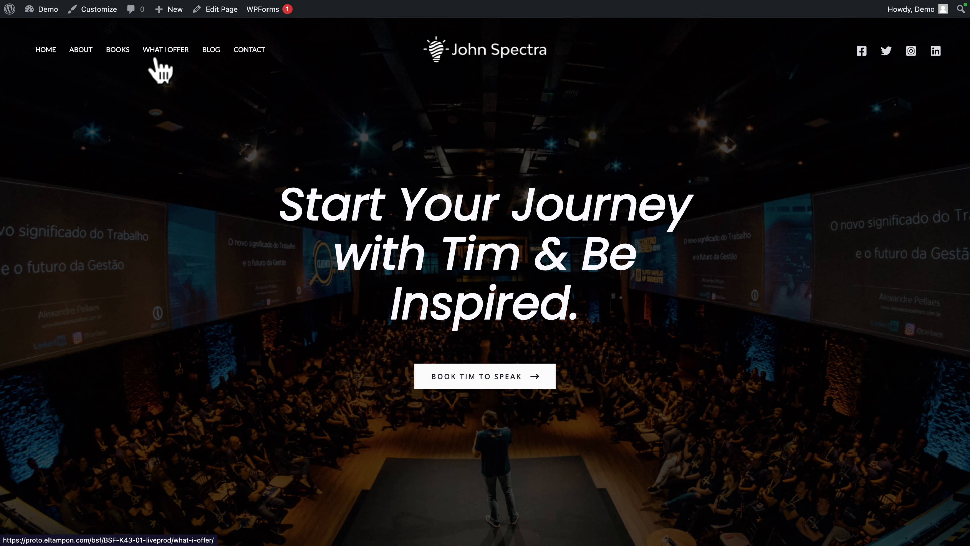
pyautogui.scroll(-5, 189, 189)
pyautogui.scroll(5, 190, 190)
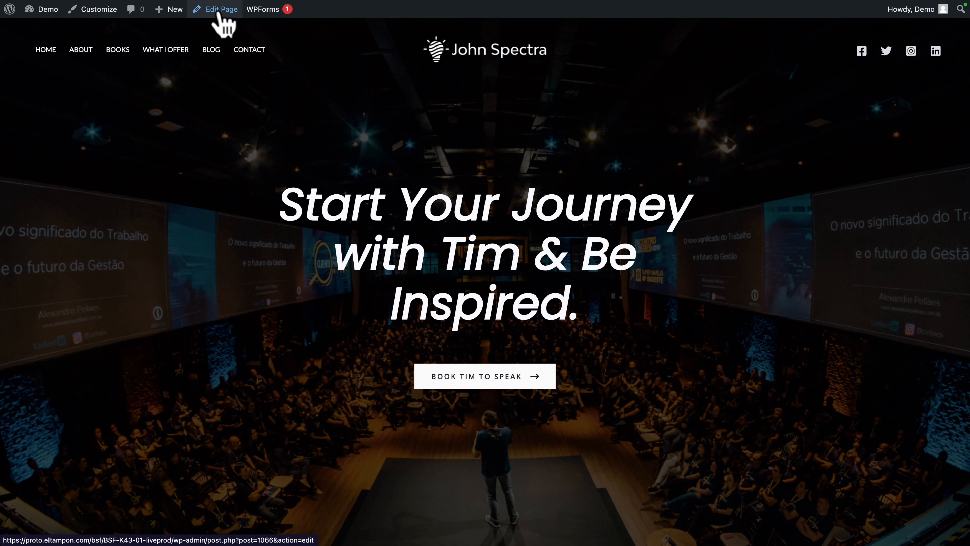
# - Open the Home page for editing and look through its sections from the hero to the video
pyautogui.click(220, 11)
pyautogui.scroll(-6, 87, 260)
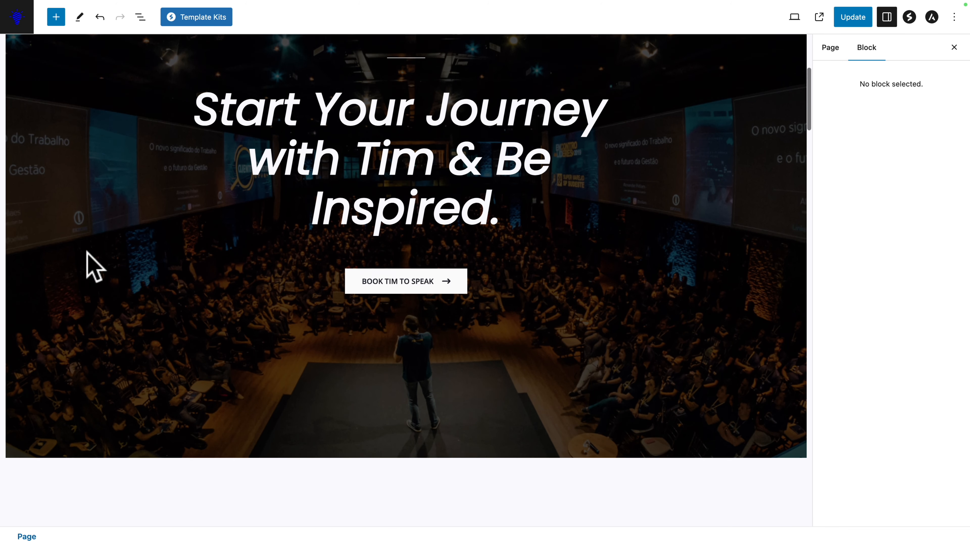
pyautogui.scroll(-15, 94, 268)
pyautogui.scroll(-15, 95, 267)
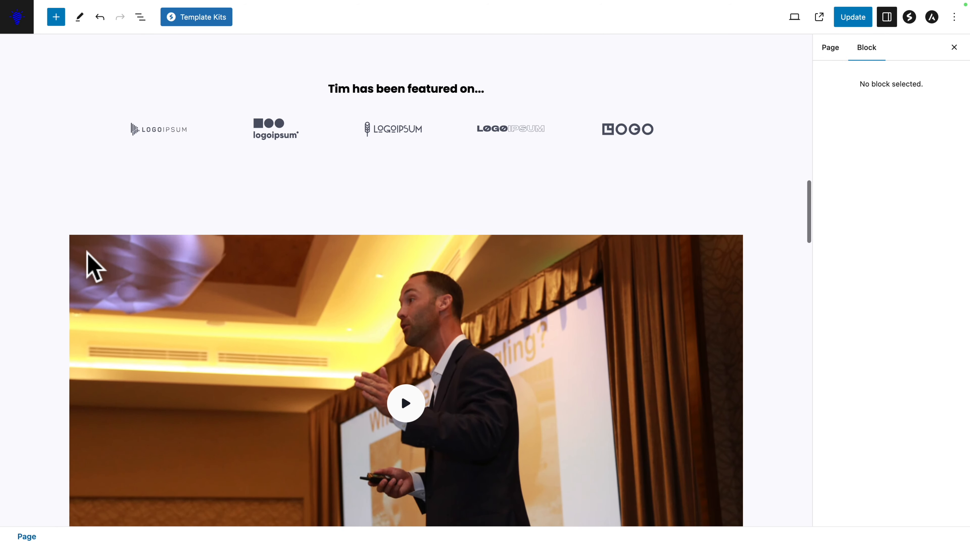
pyautogui.scroll(20, 95, 267)
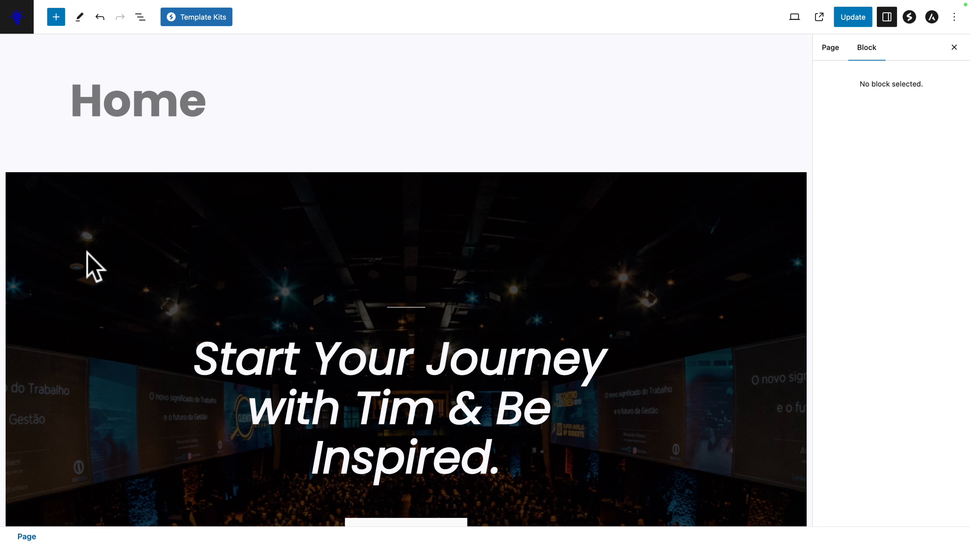
pyautogui.scroll(-3, 95, 266)
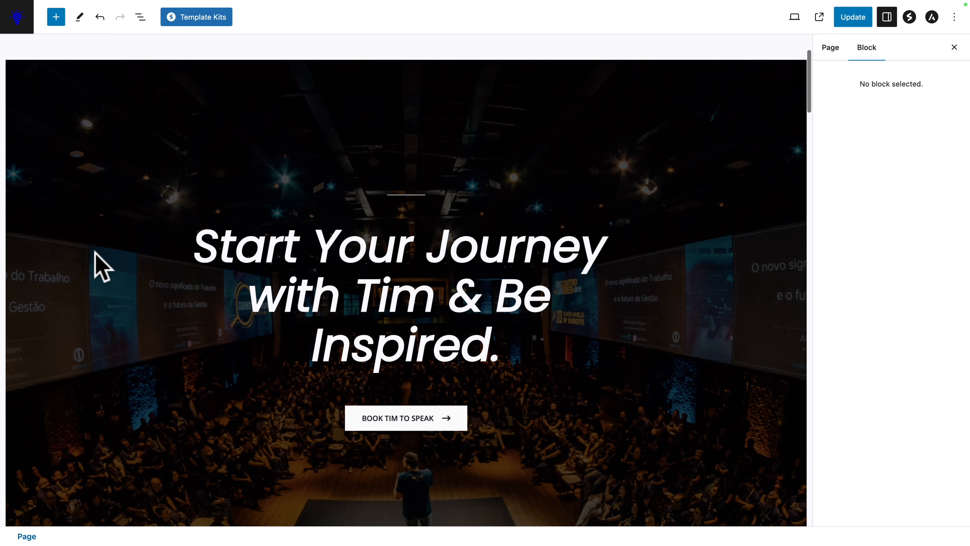
# - Replace the Home page's hero heading text with "I'm John Spectra"
pyautogui.doubleClick(265, 249)
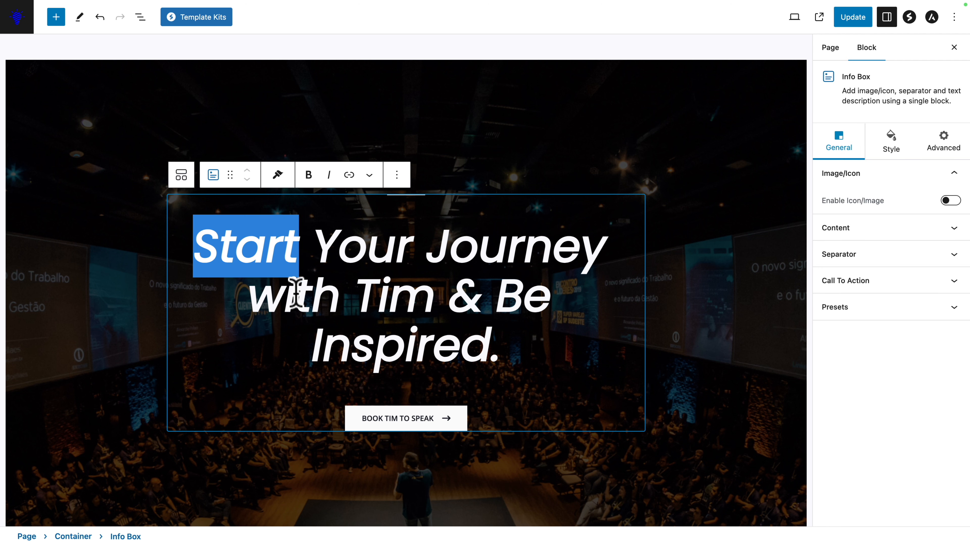
pyautogui.doubleClick(385, 291)
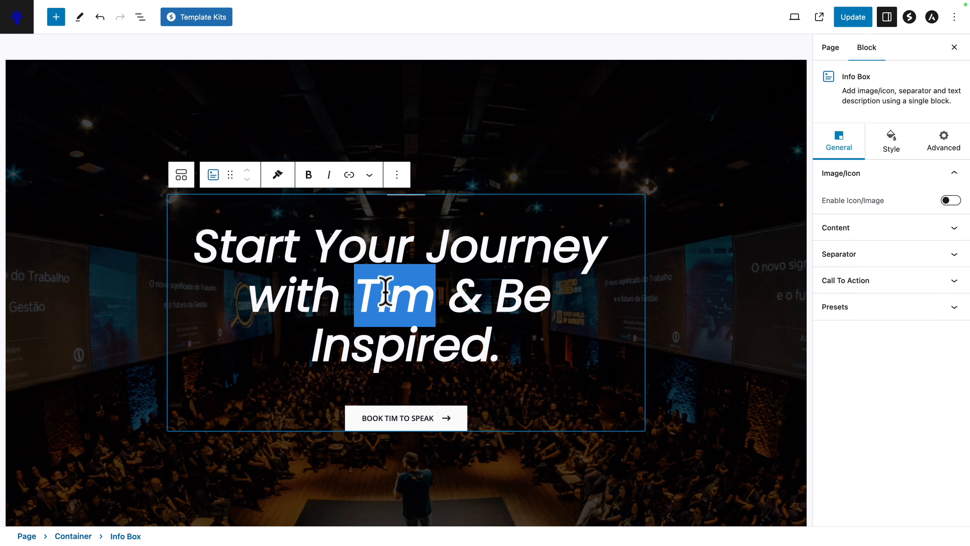
pyautogui.write('John')
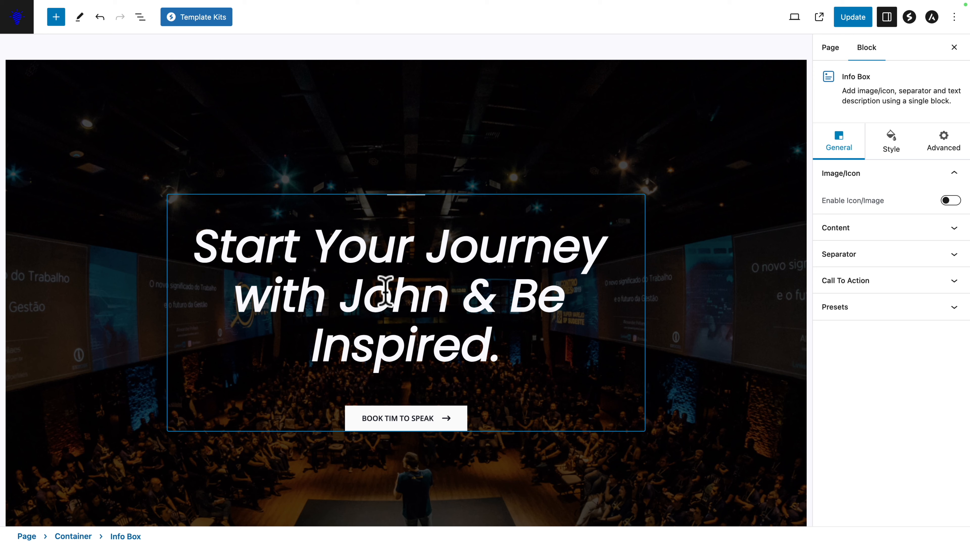
pyautogui.press('super+a')
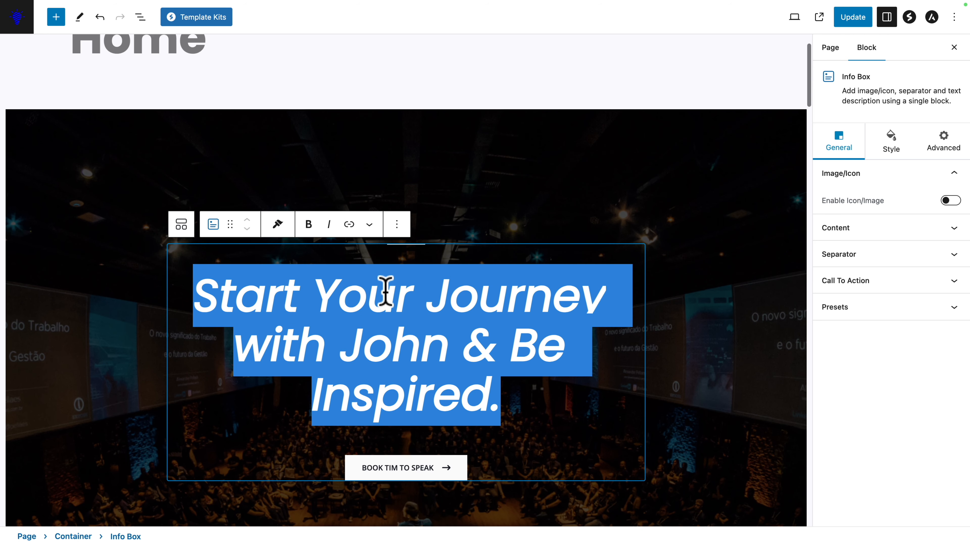
pyautogui.write("I'm John Spectra")
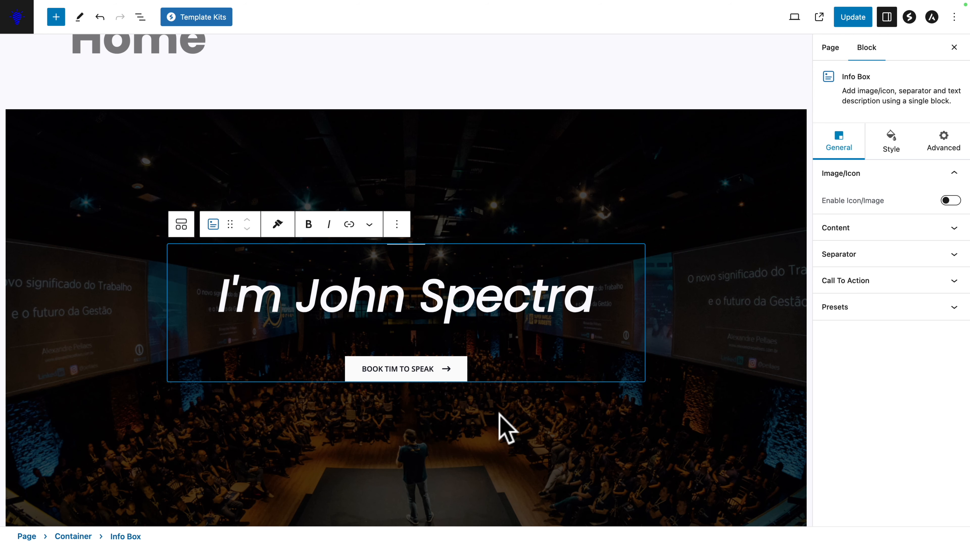
# - Change the About section's heading to "About John" and update the Home page
pyautogui.scroll(-10, 487, 443)
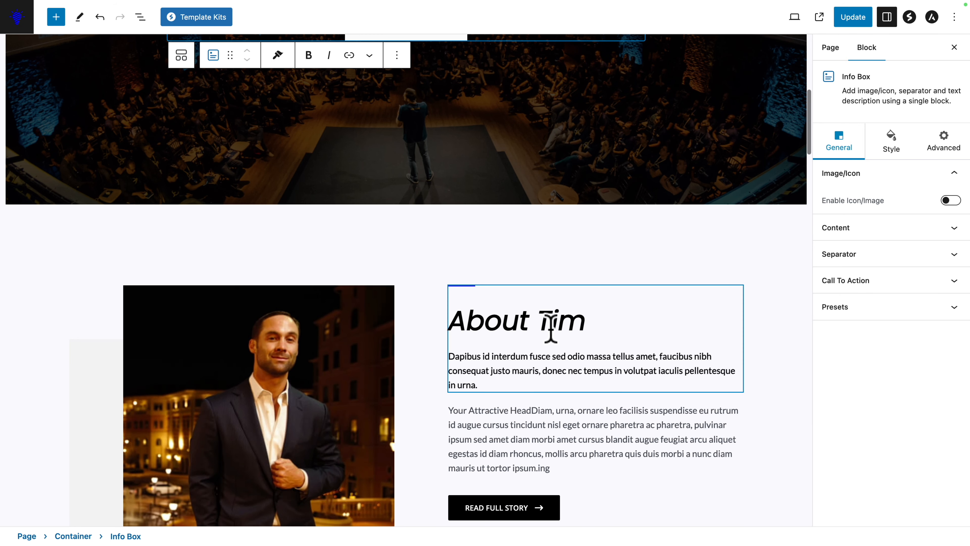
pyautogui.doubleClick(551, 325)
pyautogui.write('John')
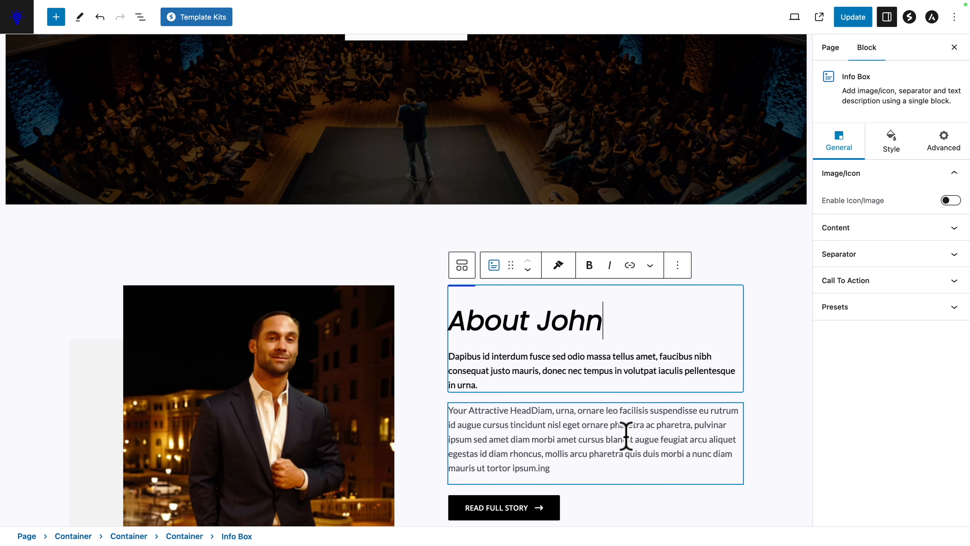
pyautogui.click(855, 17)
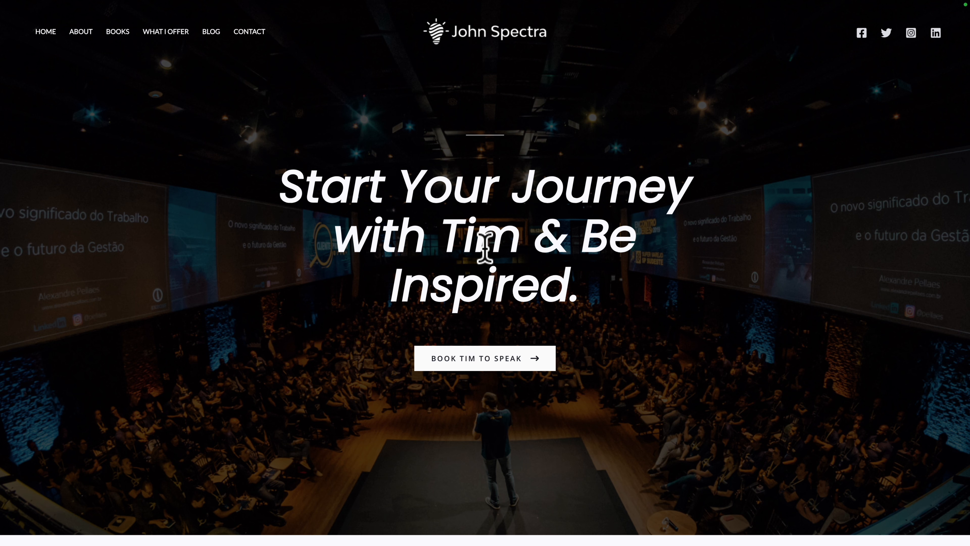
# - Check the edited hero and About headings on the live home page and in the page editor
pyautogui.doubleClick(479, 243)
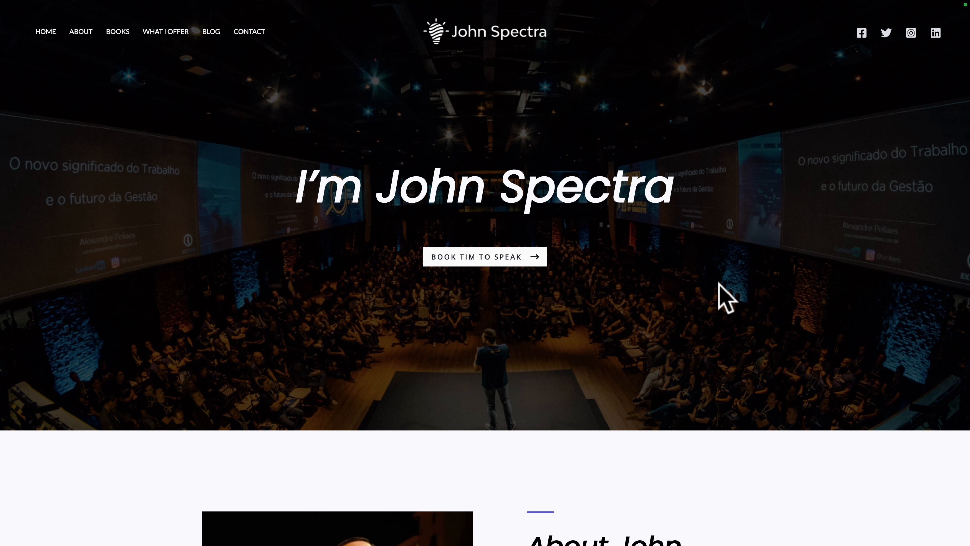
pyautogui.scroll(-5, 718, 283)
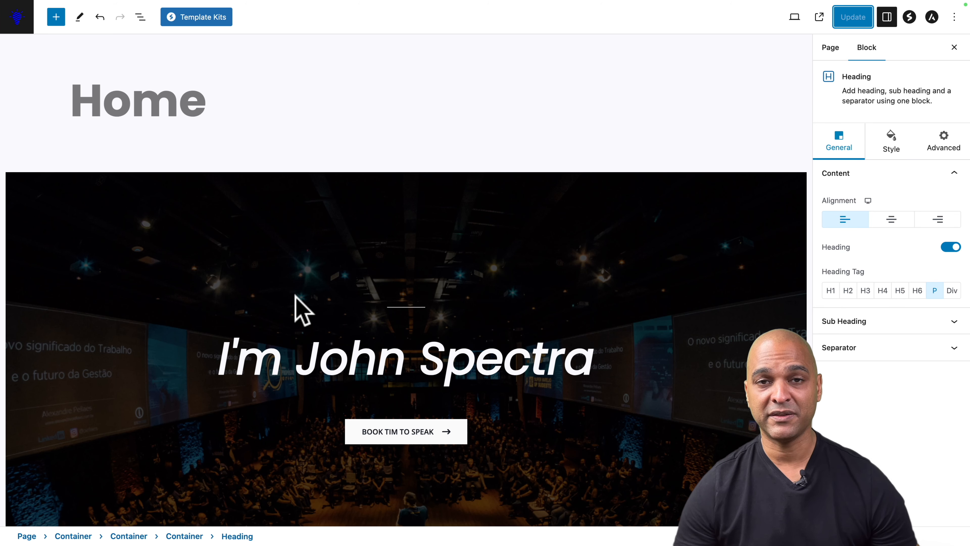
pyautogui.scroll(-3, 369, 309)
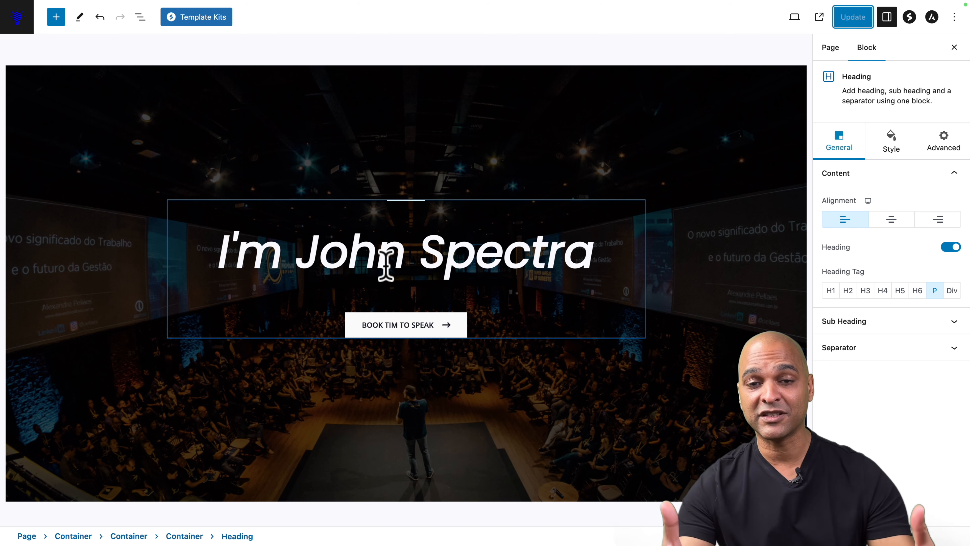
pyautogui.scroll(-10, 325, 390)
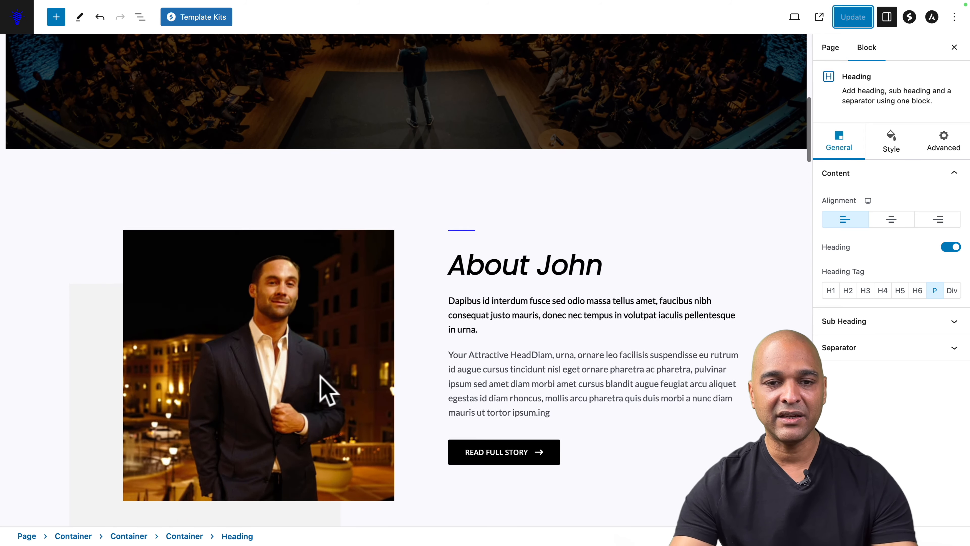
# - Show the page's block structure, collapse the expanded container and select the hero section's container
pyautogui.scroll(-1, 327, 390)
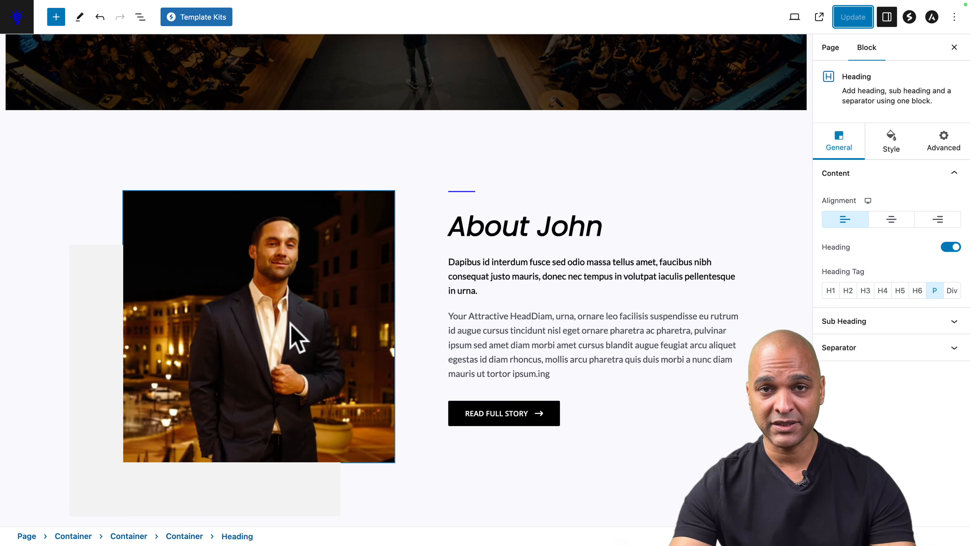
pyautogui.scroll(11, 293, 336)
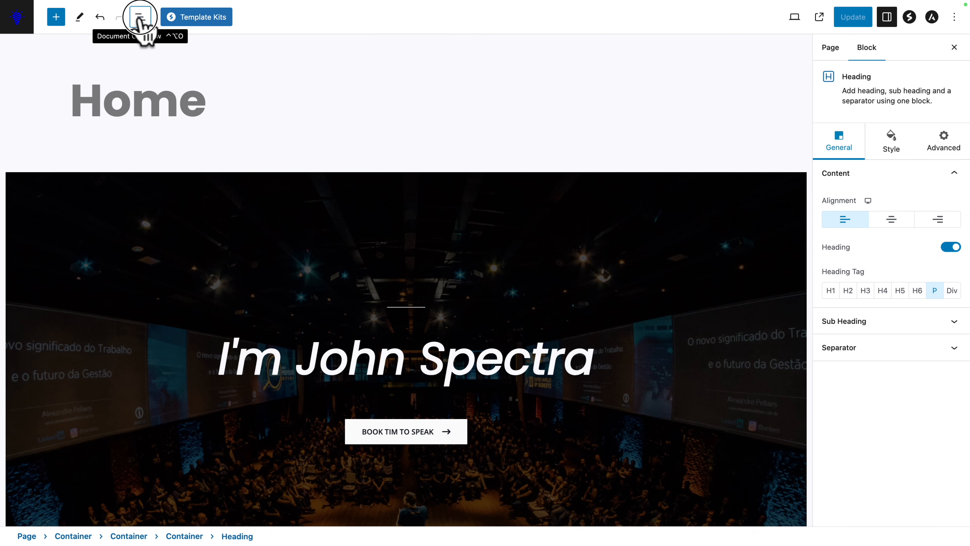
pyautogui.click(140, 19)
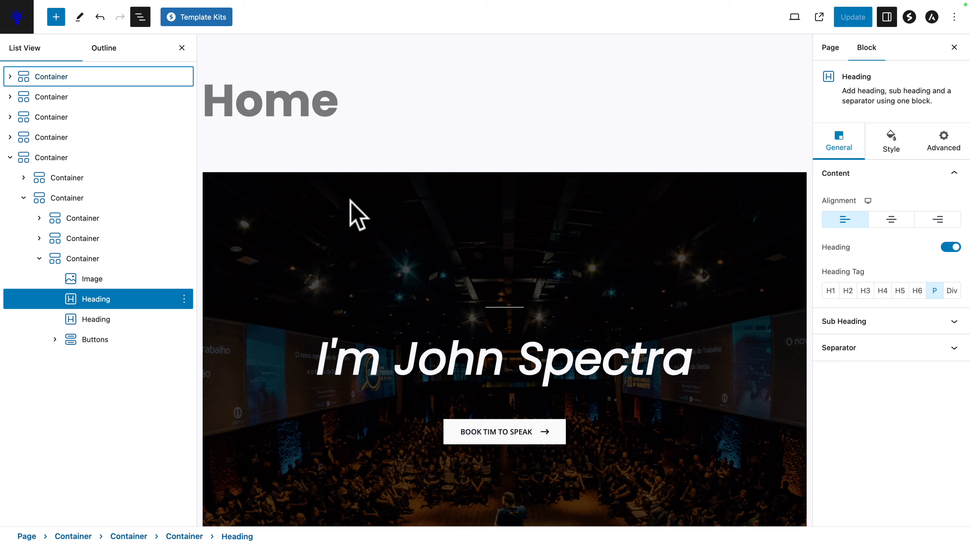
pyautogui.click(10, 157)
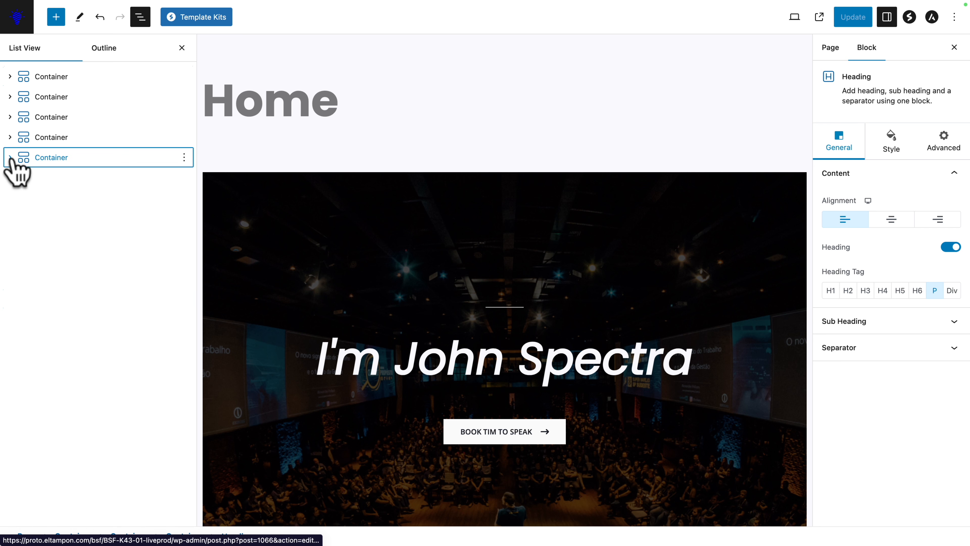
pyautogui.click(43, 78)
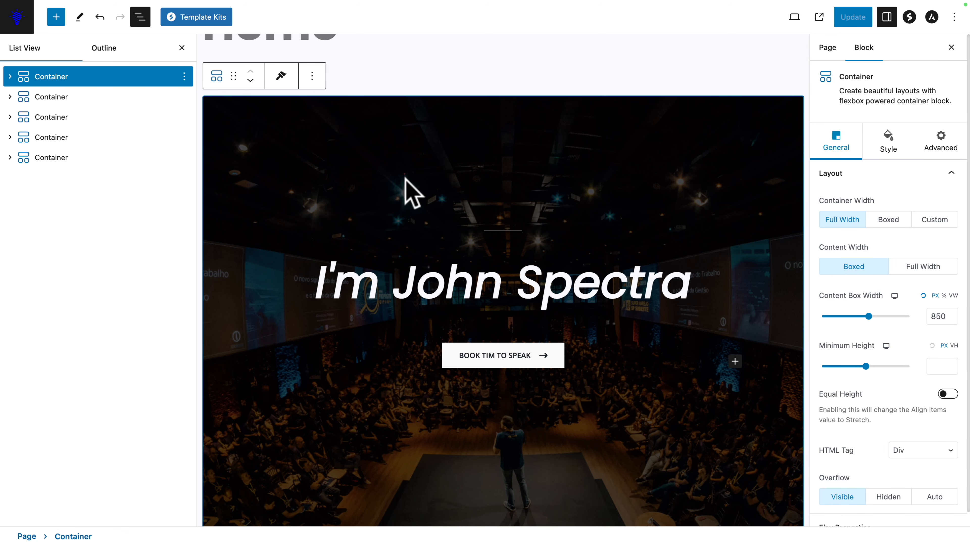
pyautogui.click(47, 81)
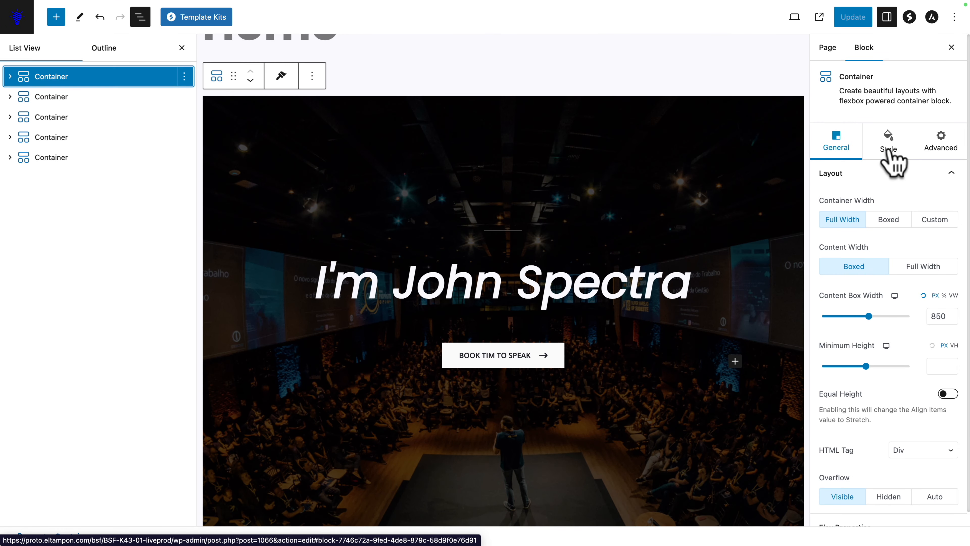
# - Replace the hero container's background image with img-10 from the media library
pyautogui.click(891, 151)
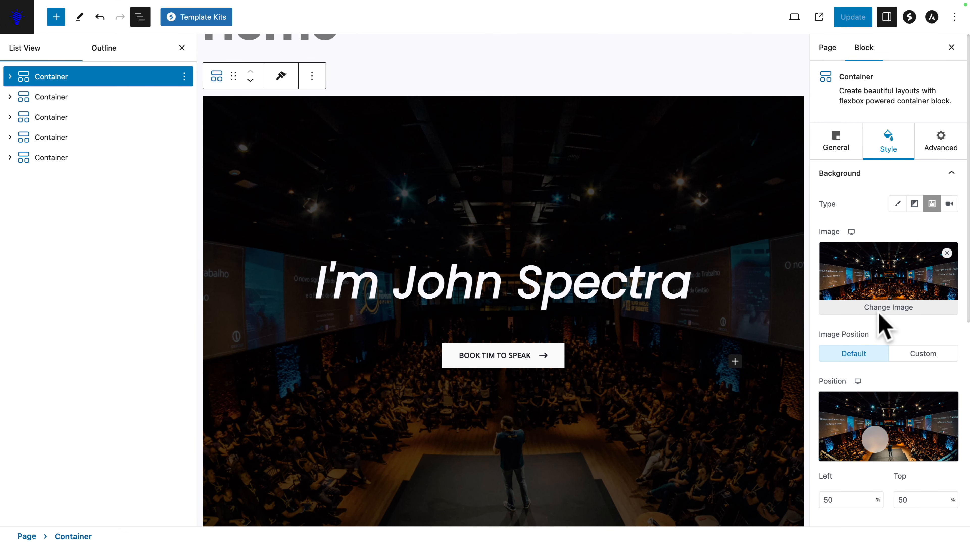
pyautogui.click(890, 309)
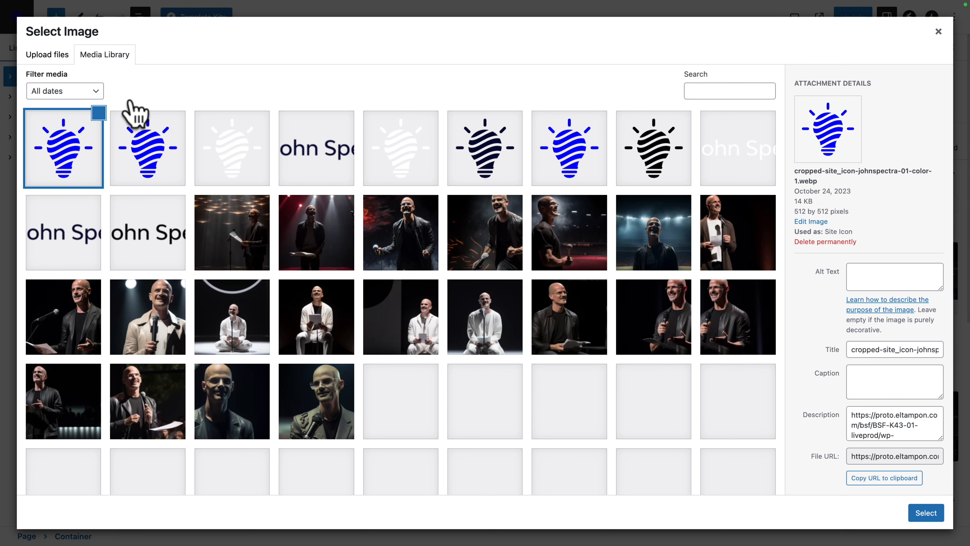
pyautogui.click(45, 59)
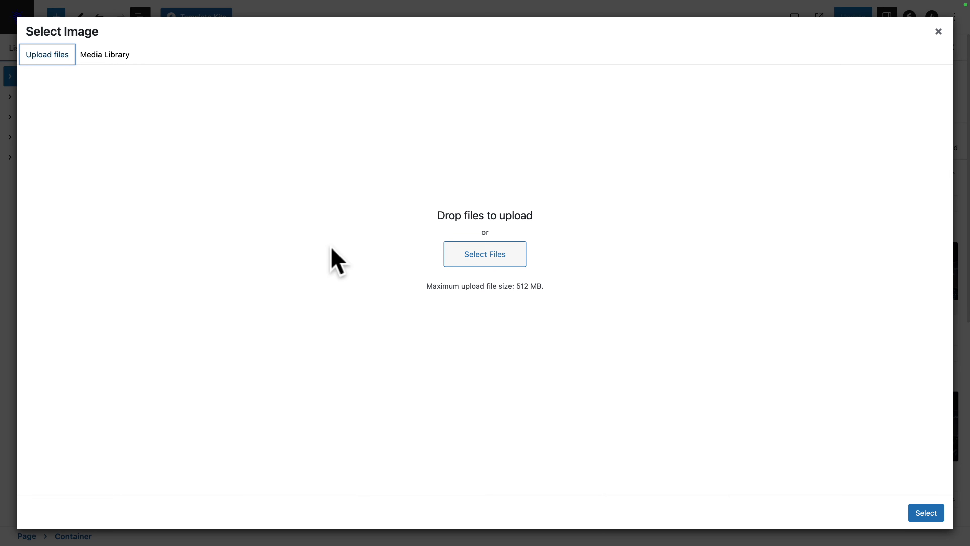
pyautogui.click(103, 58)
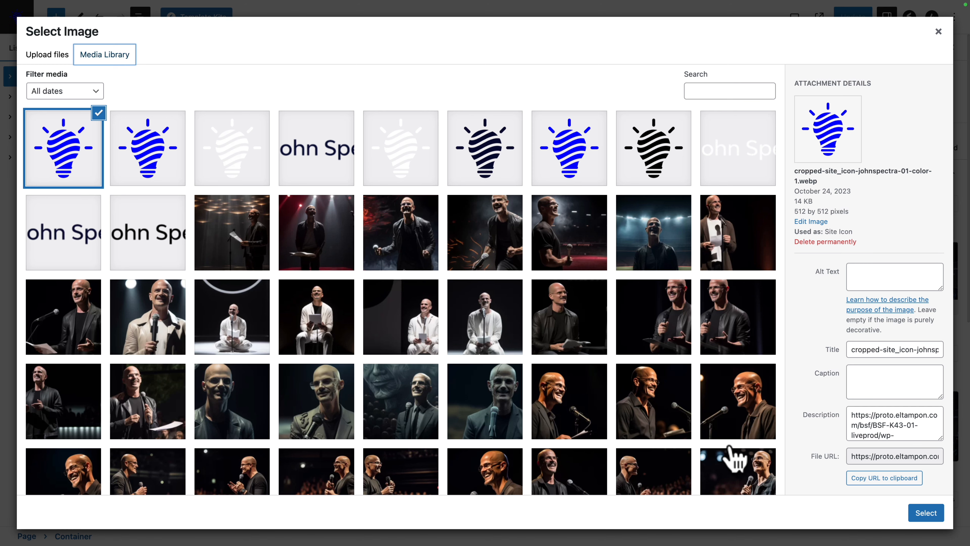
pyautogui.scroll(-5, 733, 455)
pyautogui.click(741, 388)
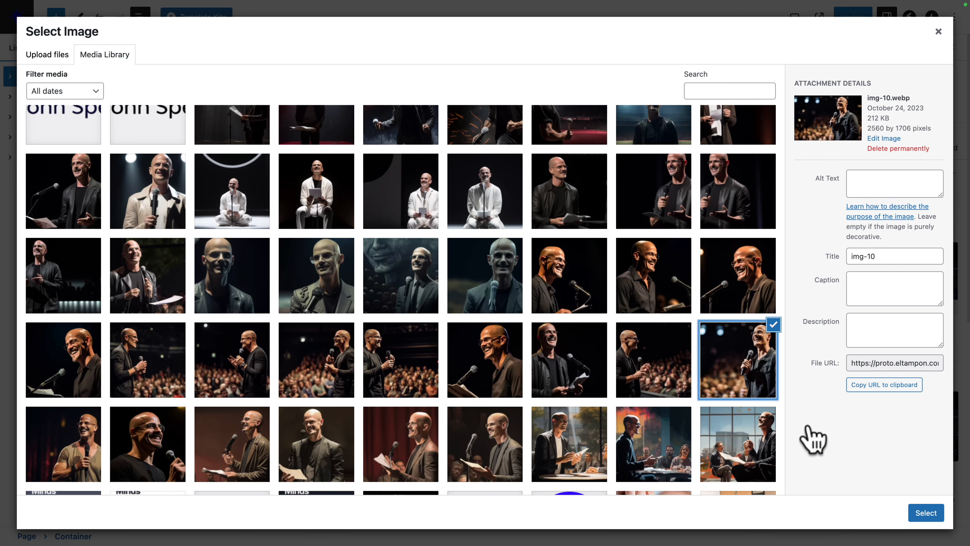
pyautogui.click(926, 513)
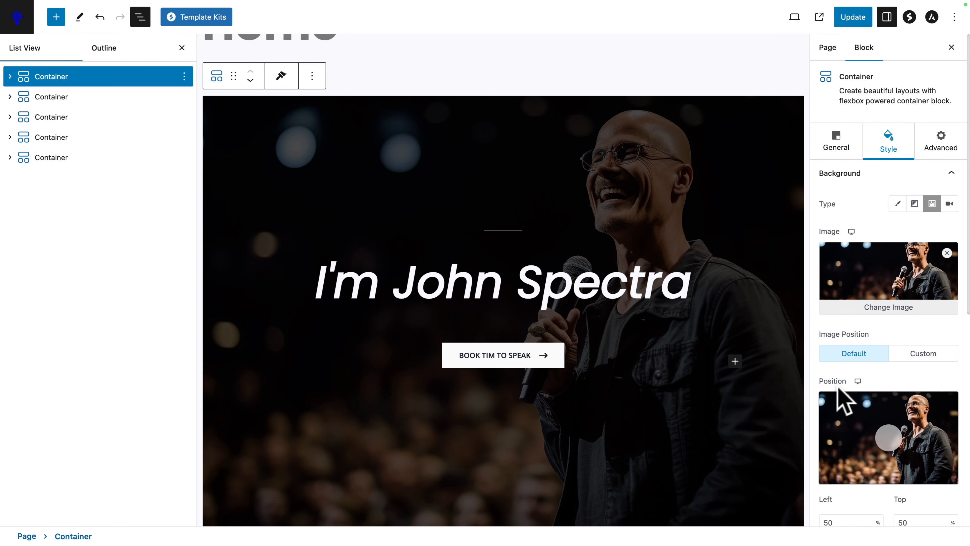
# - Set the hero background's overlay opacity to 0.6 and its overlay color to the dark navy theme color
pyautogui.scroll(-7, 844, 403)
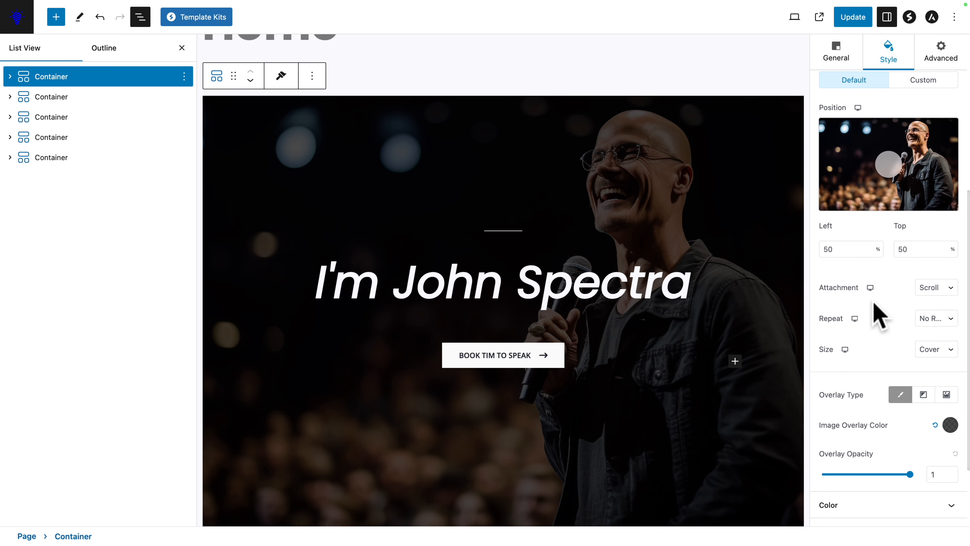
pyautogui.scroll(-3, 875, 312)
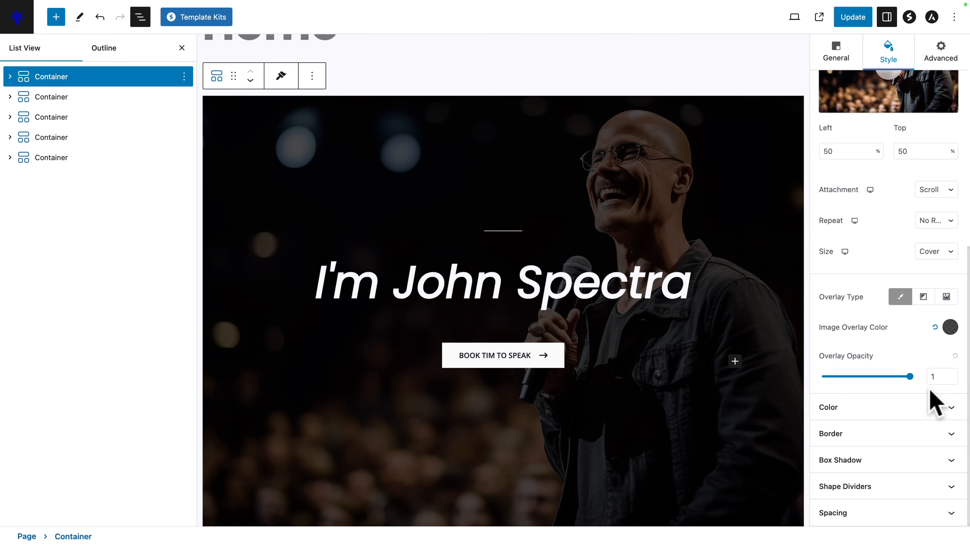
pyautogui.click(954, 379)
pyautogui.click(953, 379)
pyautogui.click(954, 378)
pyautogui.click(954, 379)
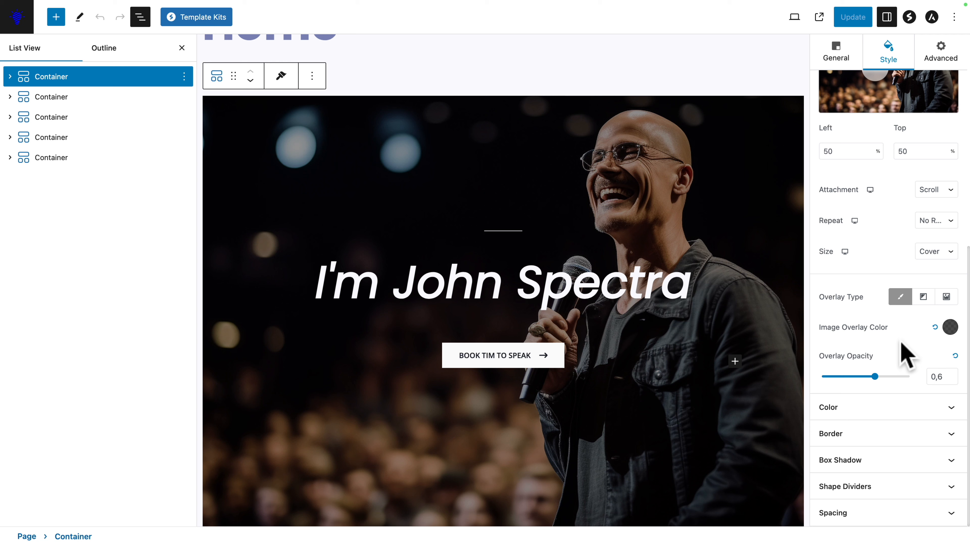
pyautogui.click(950, 328)
pyautogui.click(898, 254)
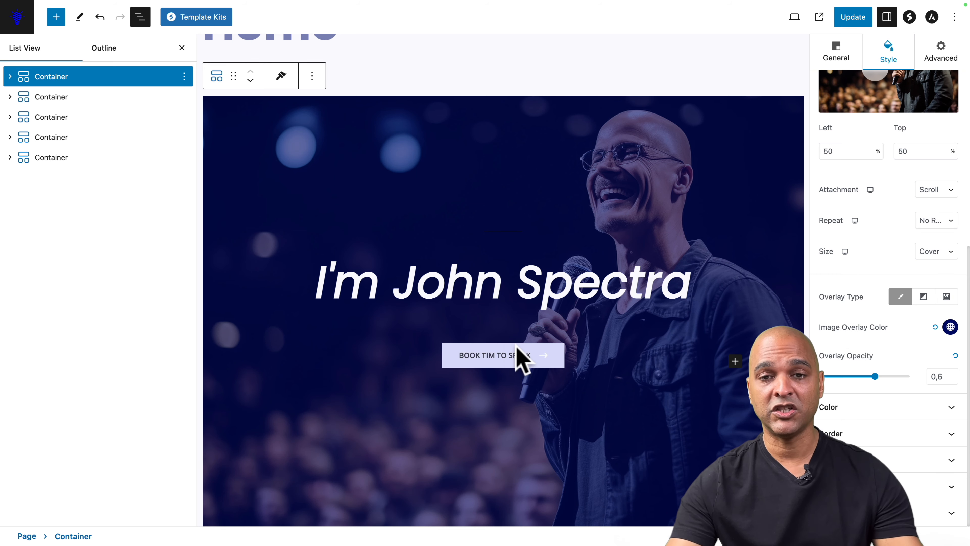
# - Replace the About John section's portrait with img-35 from the media library
pyautogui.scroll(-10, 494, 347)
pyautogui.scroll(-1, 488, 336)
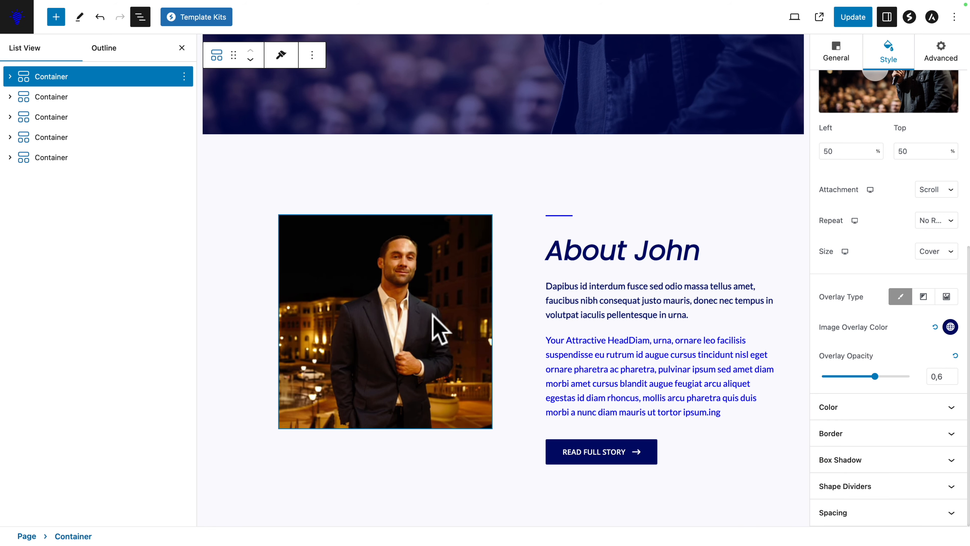
pyautogui.click(140, 20)
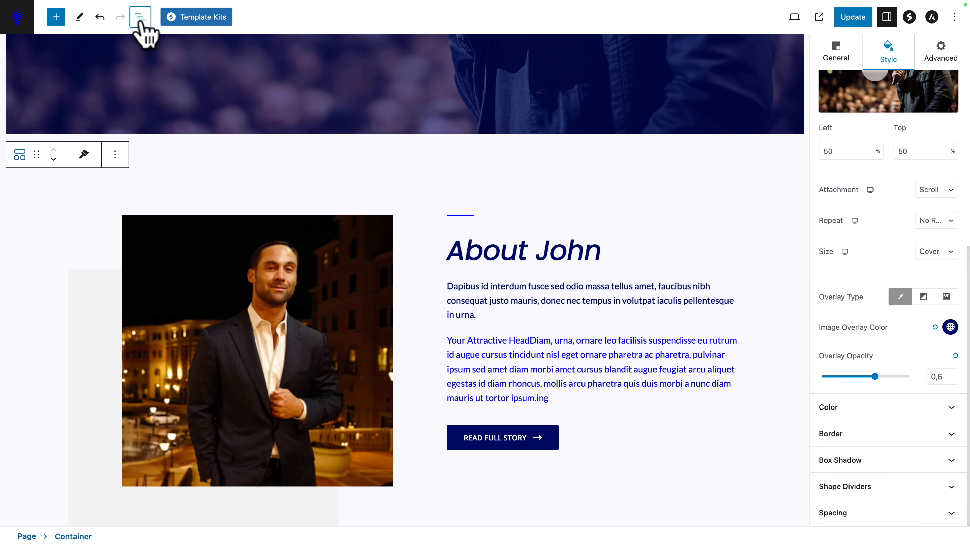
pyautogui.click(257, 283)
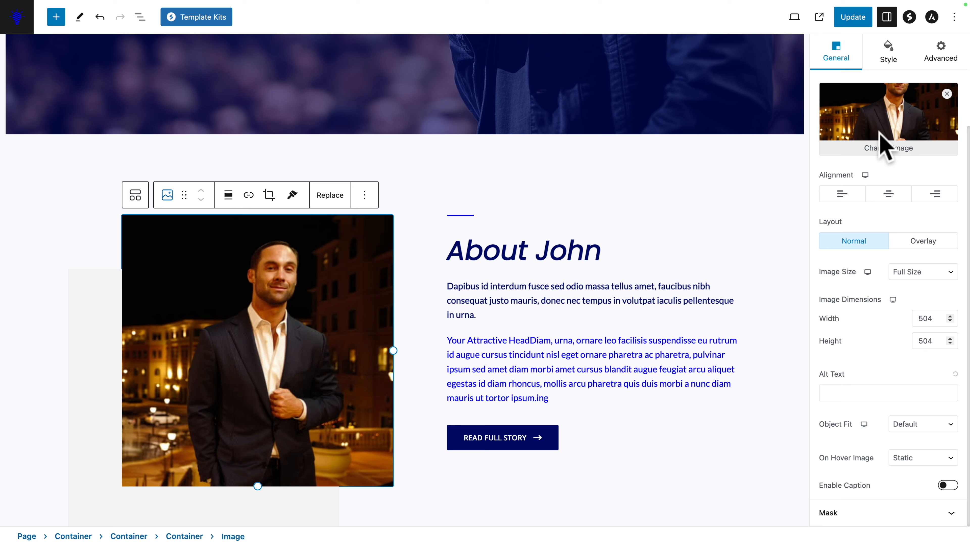
pyautogui.click(886, 162)
pyautogui.click(155, 328)
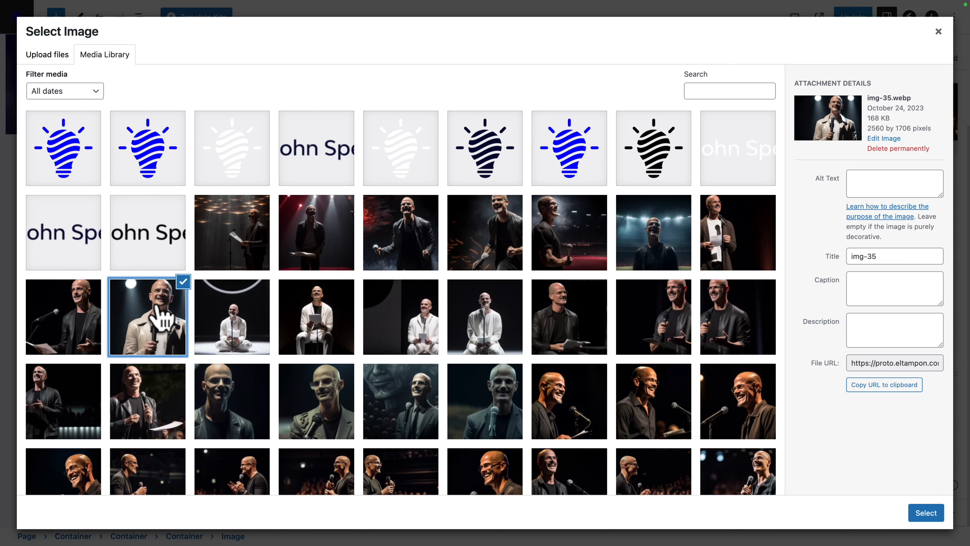
pyautogui.click(937, 512)
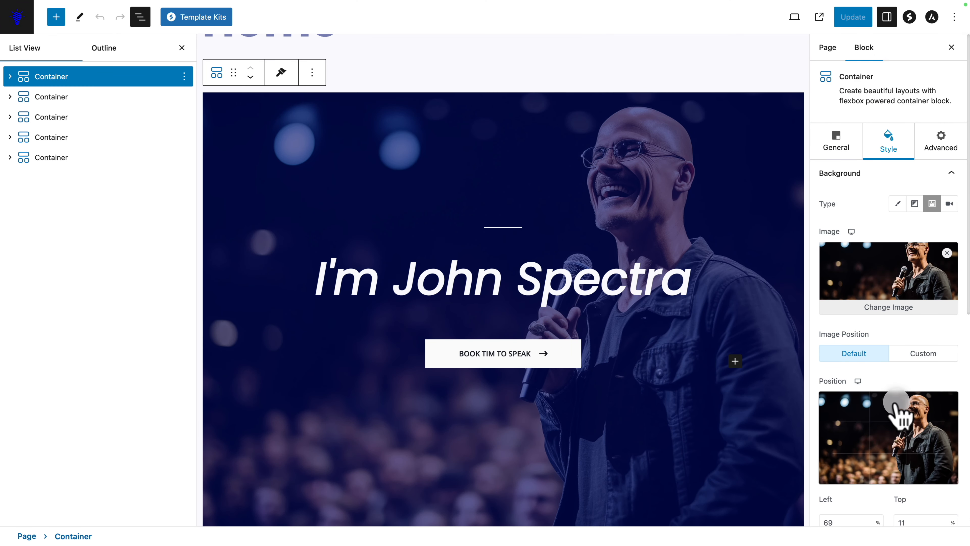
# - Move the hero background's focal point near the image's upper edge, relabel the hero button "CONTACT JOHN" and update the page
pyautogui.moveTo(835, 411); pyautogui.dragTo(896, 402)
pyautogui.click(860, 17)
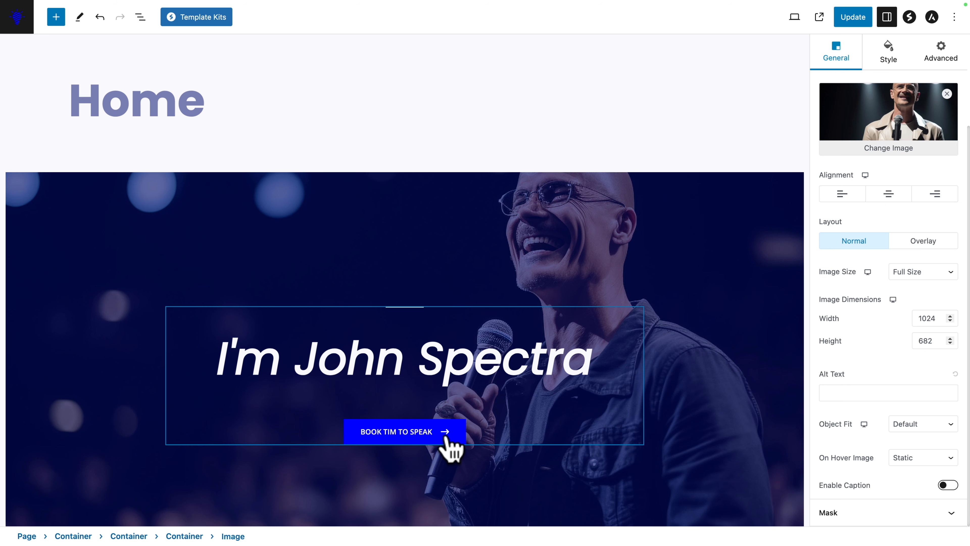
pyautogui.doubleClick(403, 432)
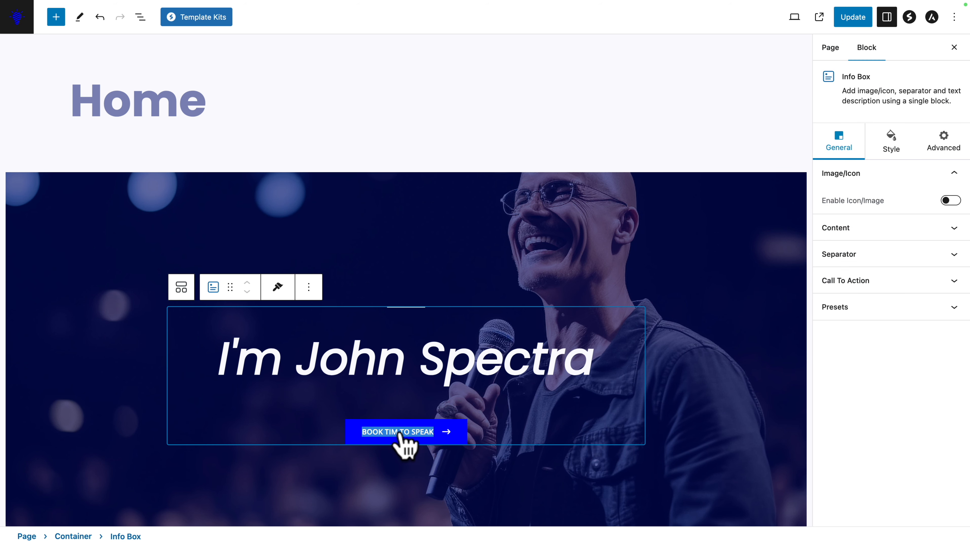
pyautogui.write('CONTACT JOHN')
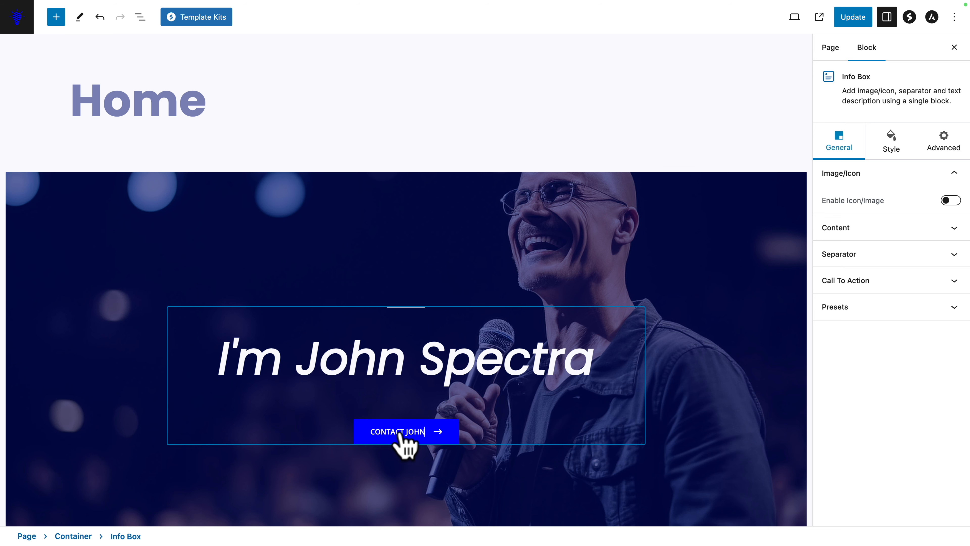
pyautogui.click(856, 19)
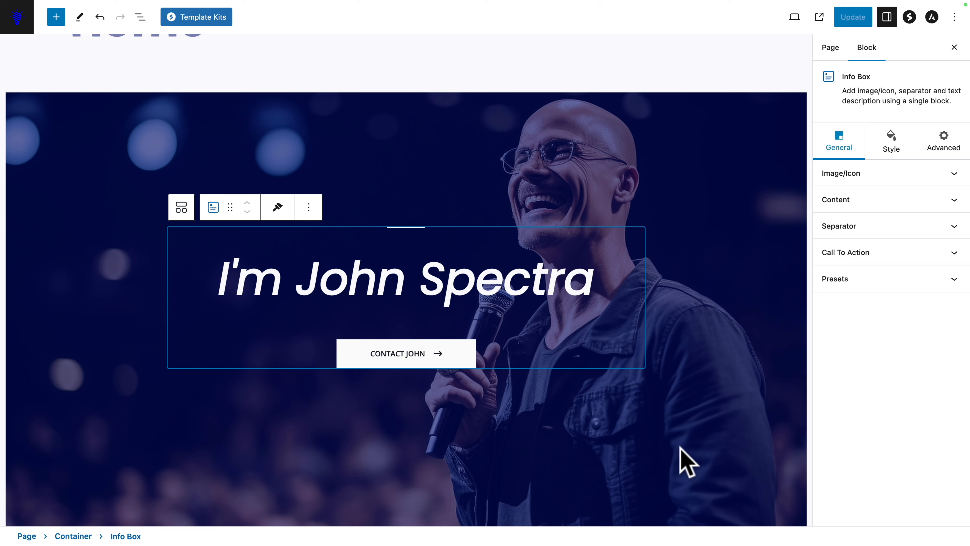
pyautogui.click(404, 353)
pyautogui.click(893, 258)
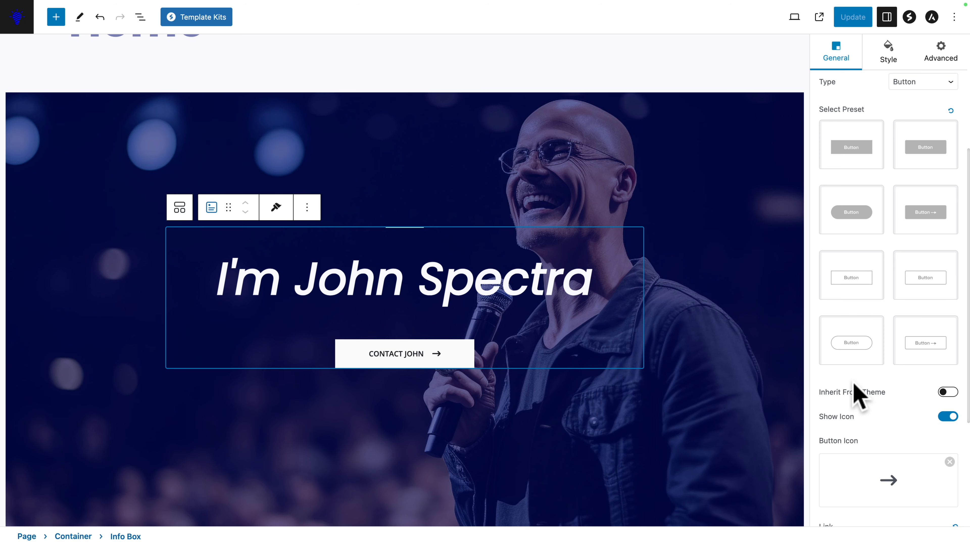
pyautogui.scroll(-5, 858, 394)
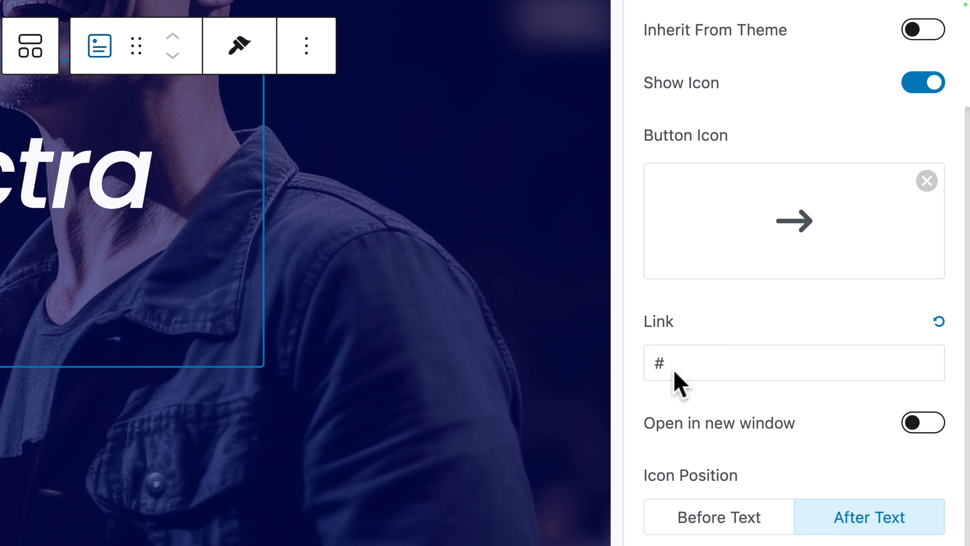
pyautogui.click(832, 367)
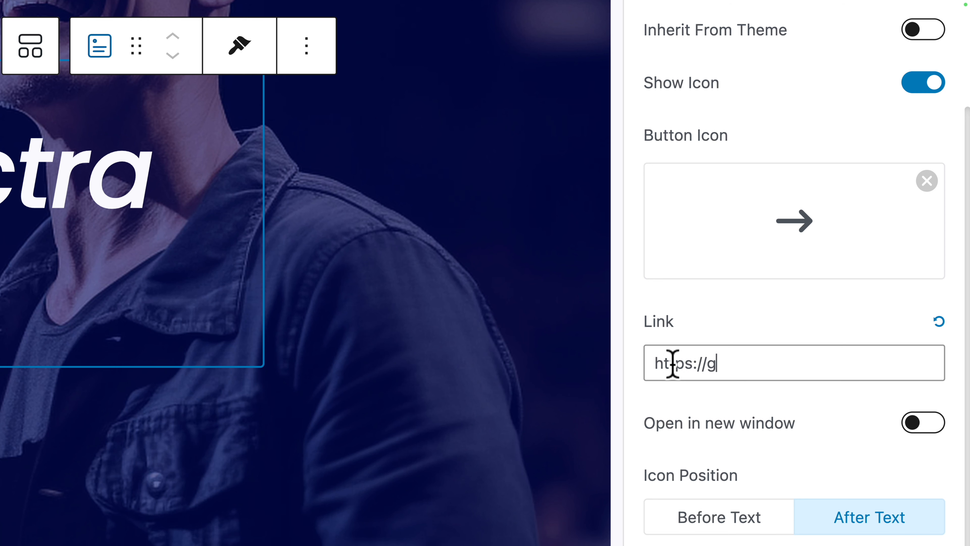
pyautogui.click(934, 424)
pyautogui.click(913, 425)
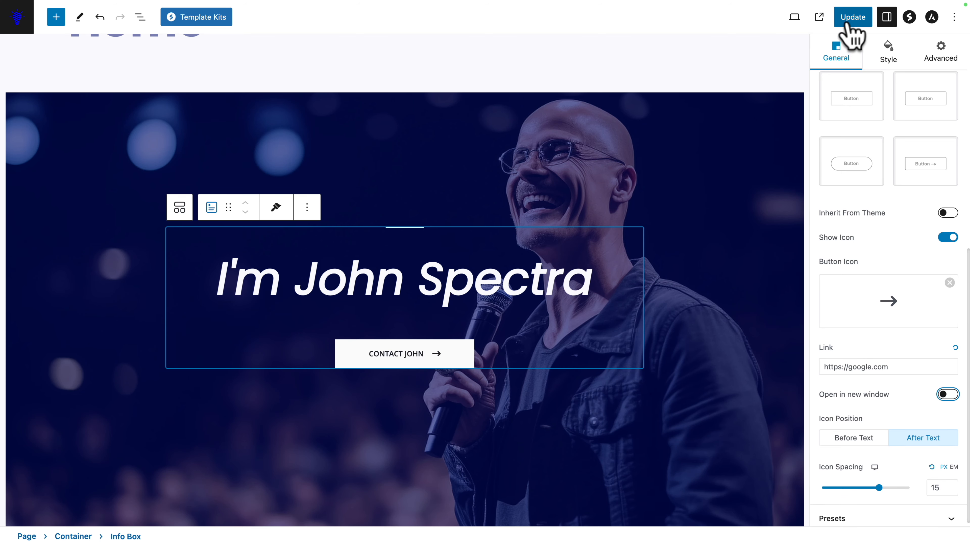
pyautogui.click(851, 17)
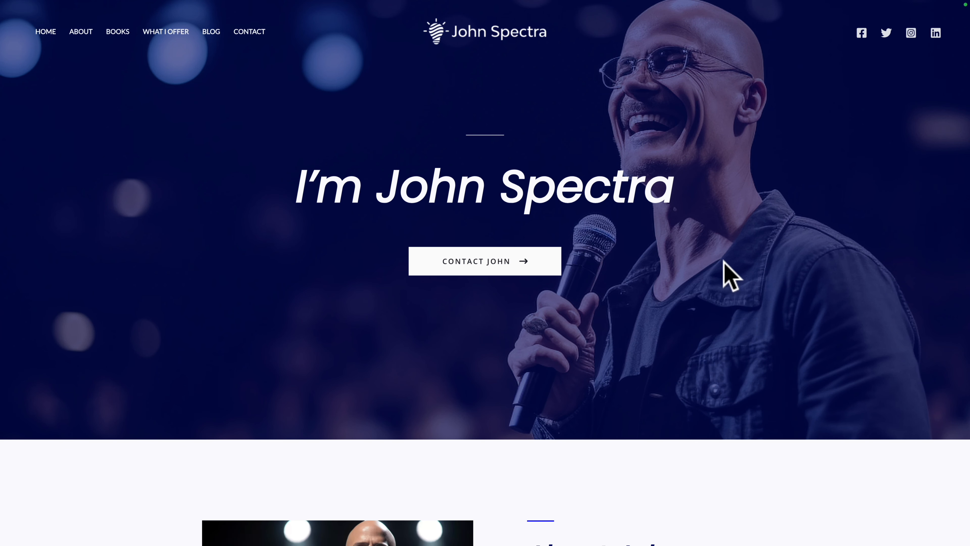
pyautogui.click(494, 269)
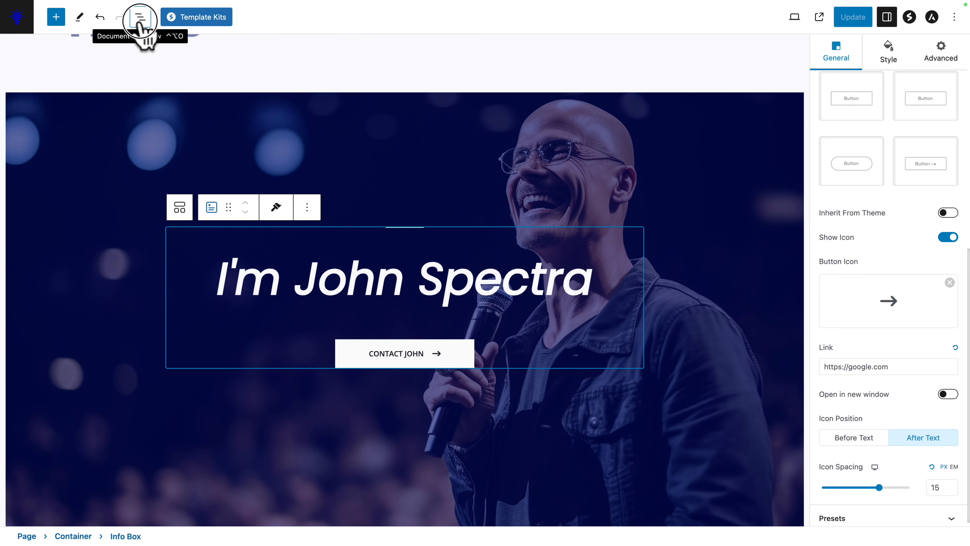
# - Go through the Home page's containers in the block structure to see which section each holds, including the nested featured keynote container
pyautogui.click(140, 18)
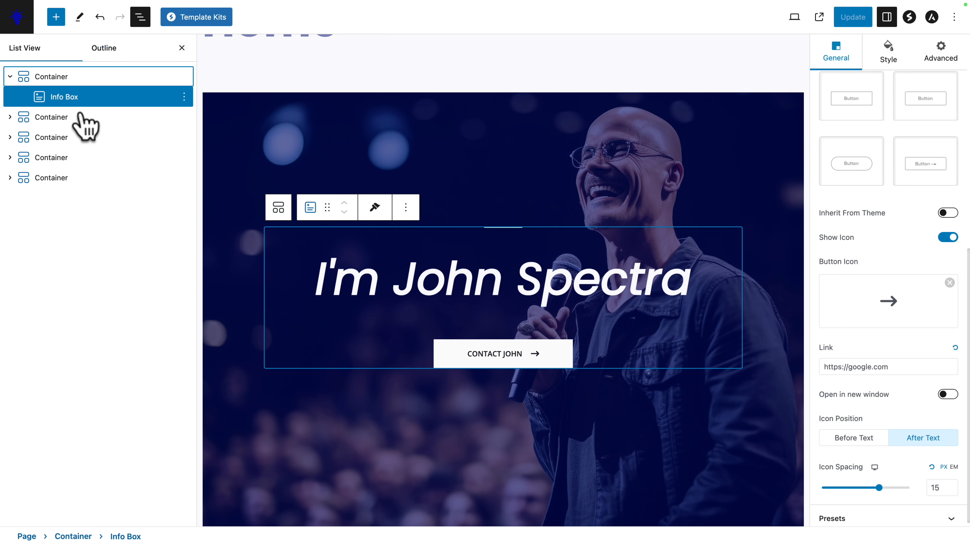
pyautogui.click(9, 77)
pyautogui.click(35, 97)
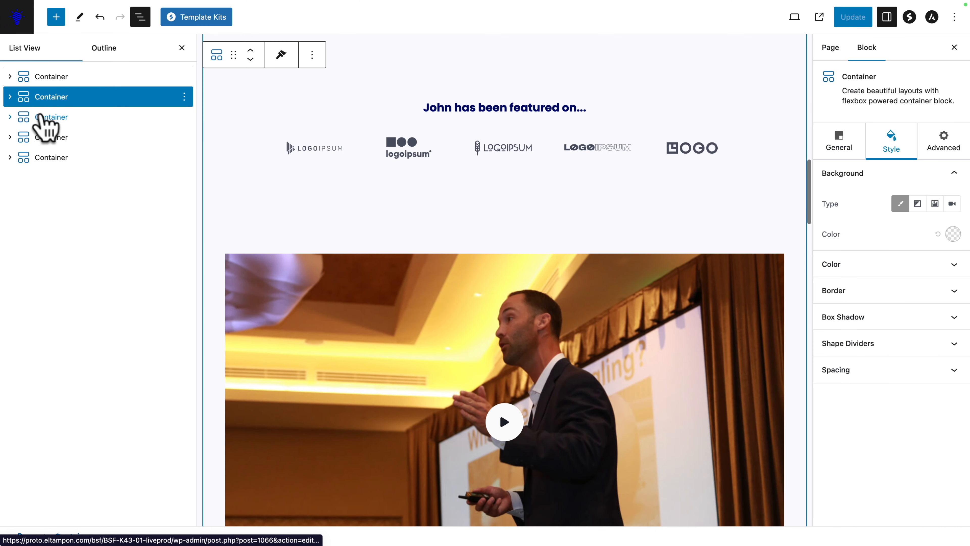
pyautogui.click(42, 117)
pyautogui.click(42, 137)
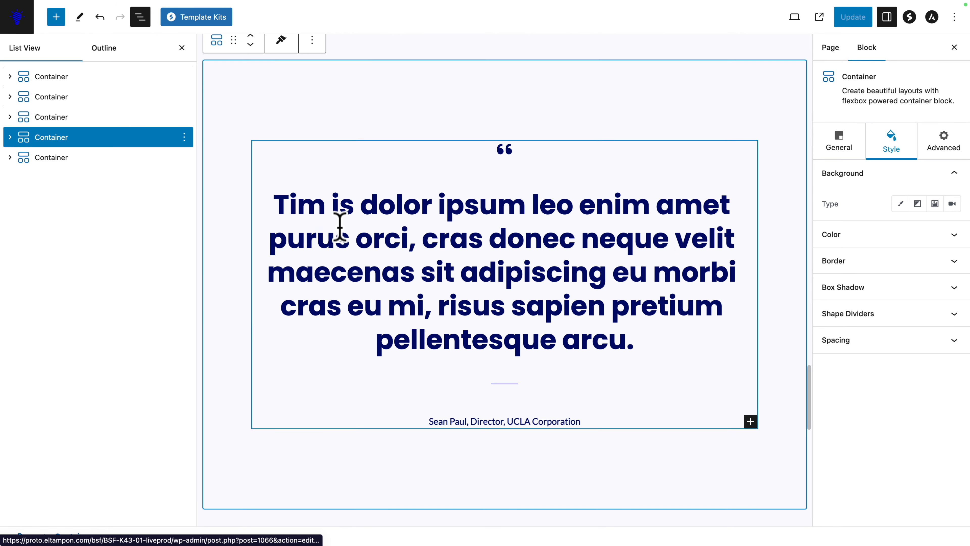
pyautogui.scroll(10, 340, 227)
pyautogui.click(329, 255)
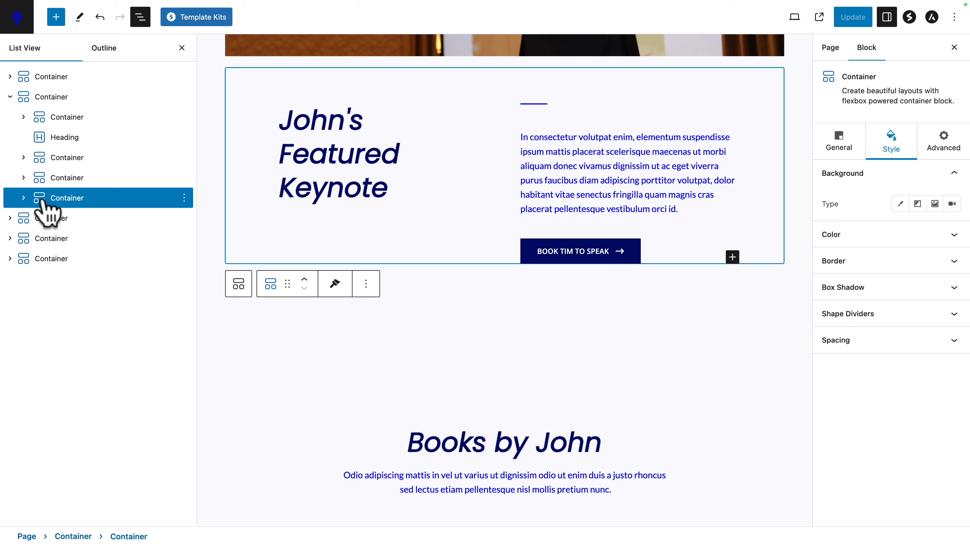
# - Delete the speaker video container below the featured-on logos, along with its emptied parent container
pyautogui.click(10, 97)
pyautogui.click(41, 98)
pyautogui.scroll(5, 322, 205)
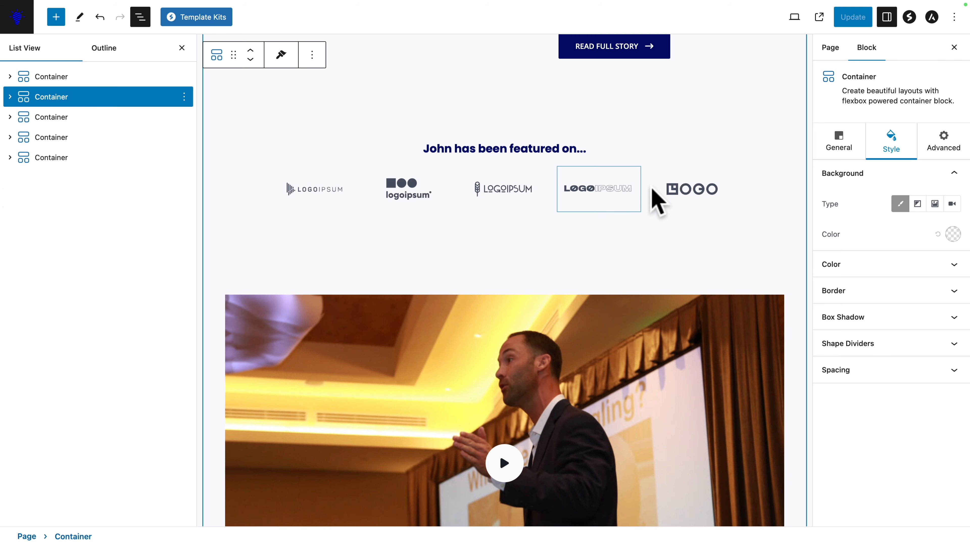
pyautogui.scroll(-4, 448, 217)
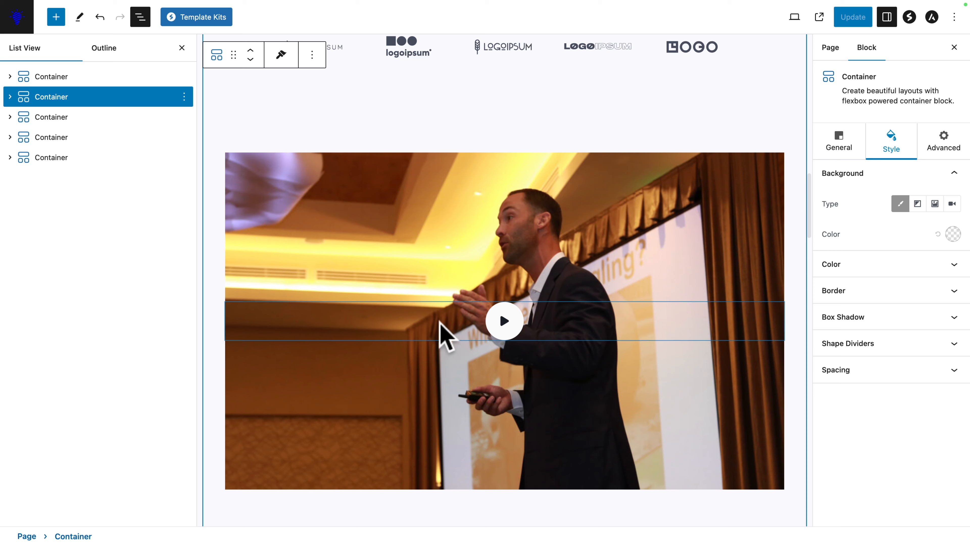
pyautogui.click(346, 234)
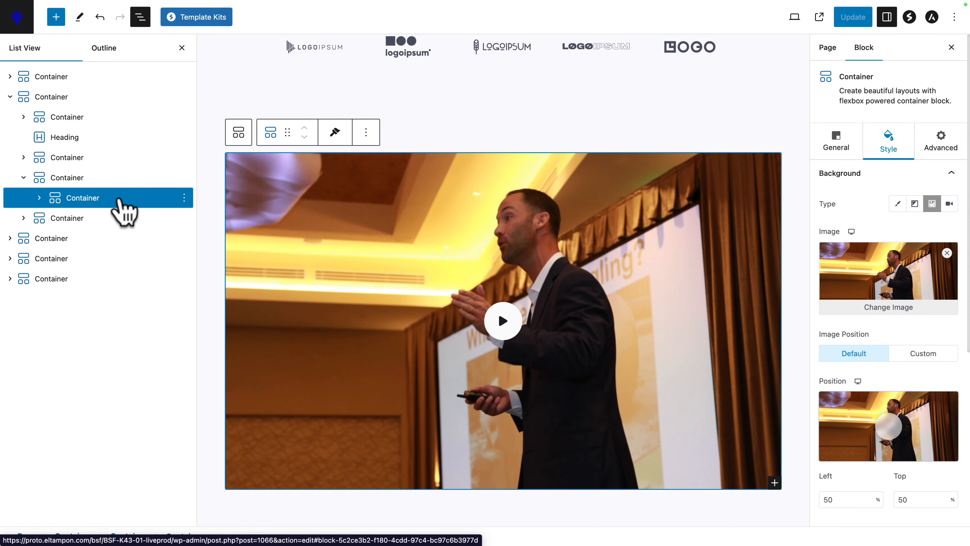
pyautogui.click(184, 197)
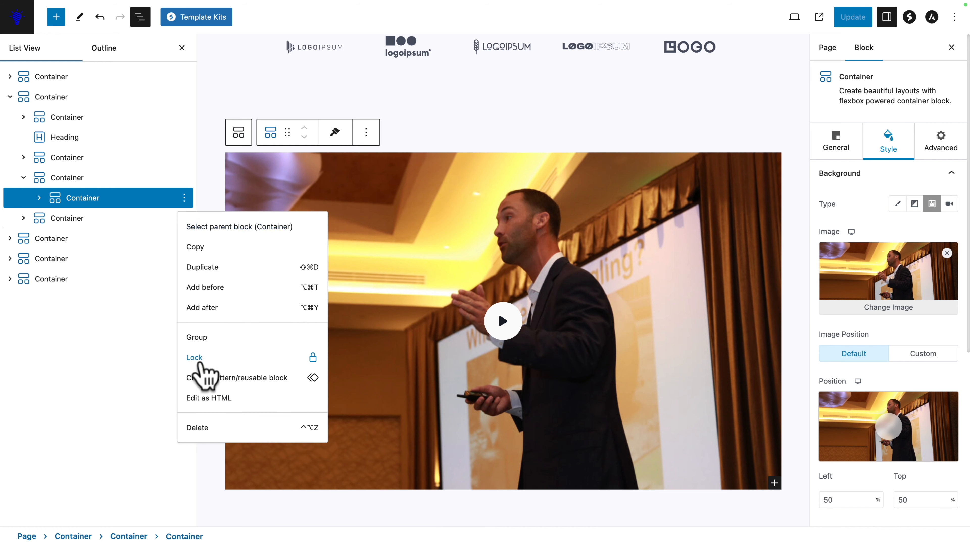
pyautogui.click(193, 425)
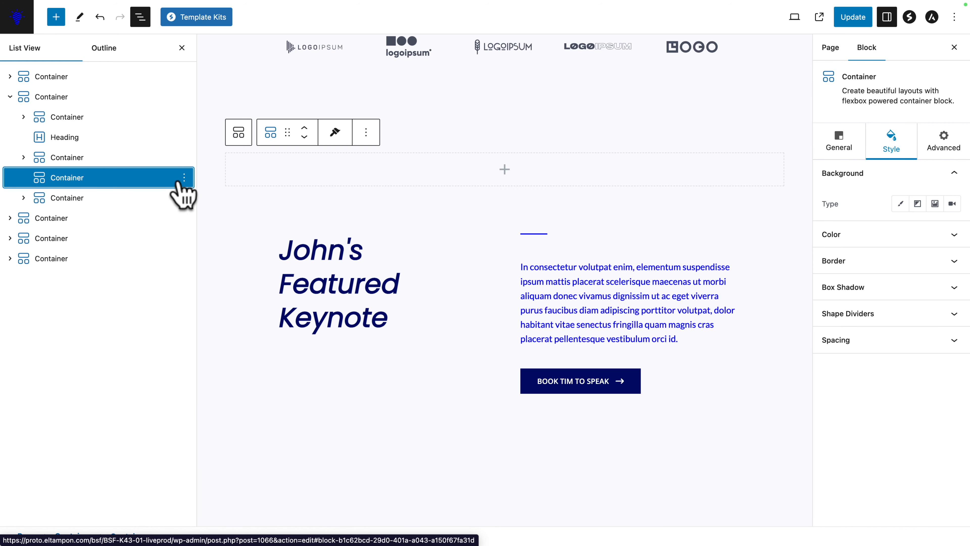
pyautogui.click(184, 178)
pyautogui.click(189, 428)
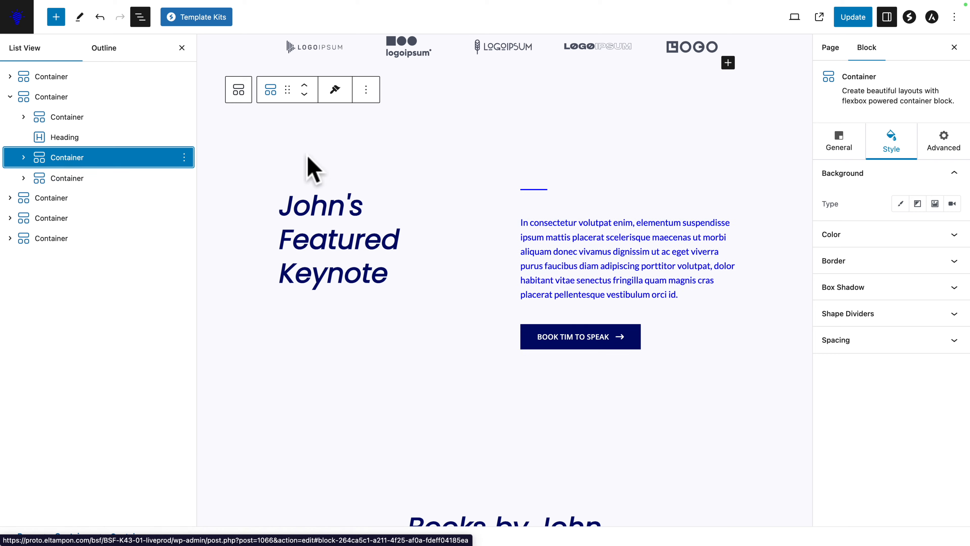
# - Delete the whole container holding the "John's Featured Keynote" heading, text and BOOK TIM TO SPEAK button
pyautogui.click(307, 222)
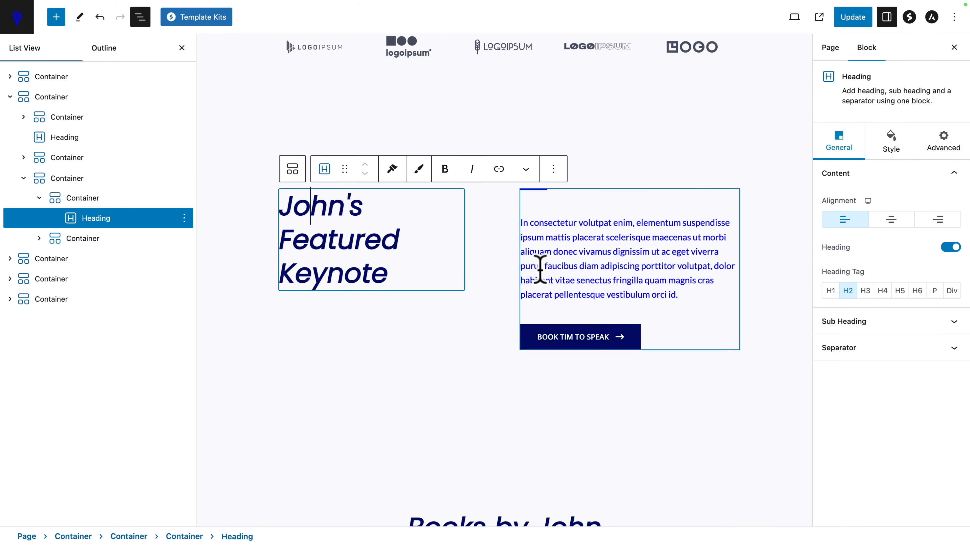
pyautogui.click(65, 178)
pyautogui.click(63, 157)
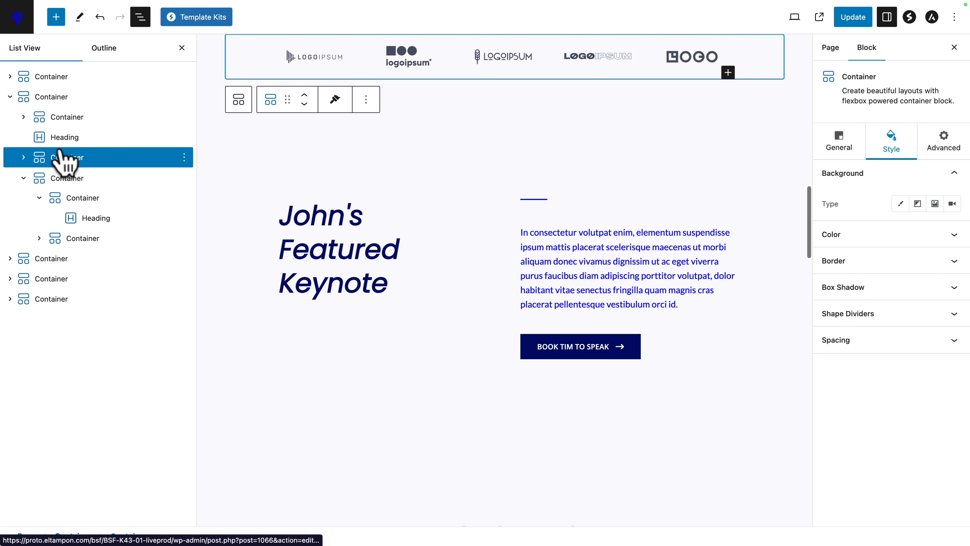
pyautogui.click(58, 182)
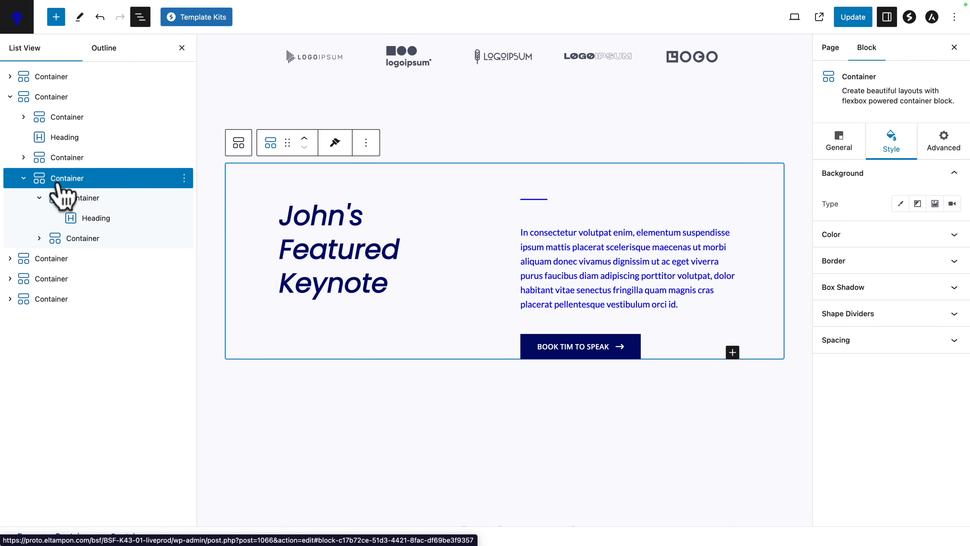
pyautogui.click(185, 179)
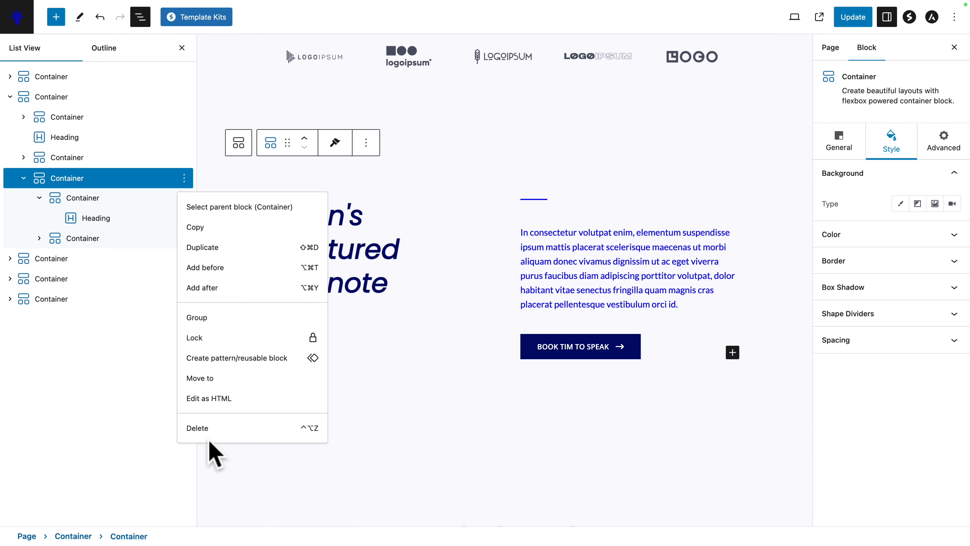
pyautogui.click(198, 428)
pyautogui.click(184, 157)
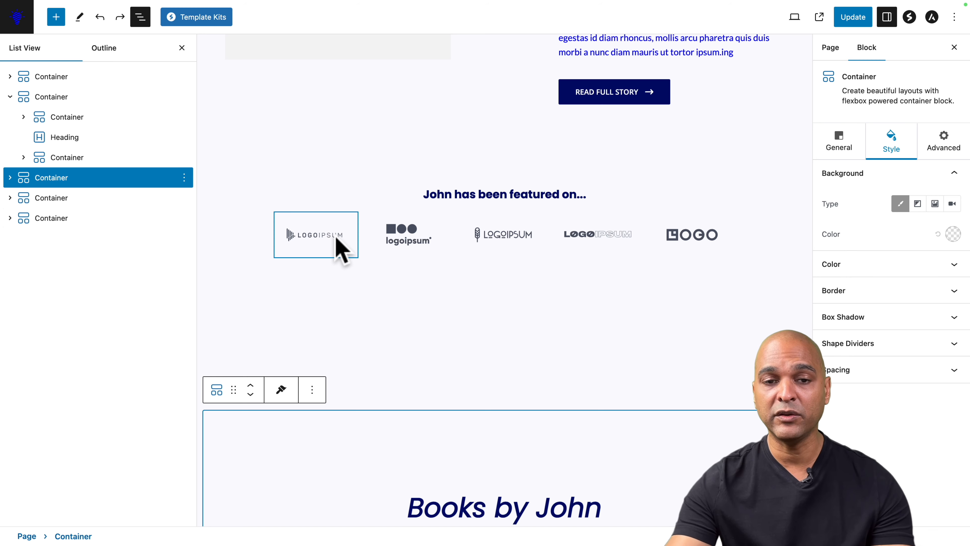
# - Examine the block options for the first logo under "John has been featured on..."
pyautogui.click(334, 245)
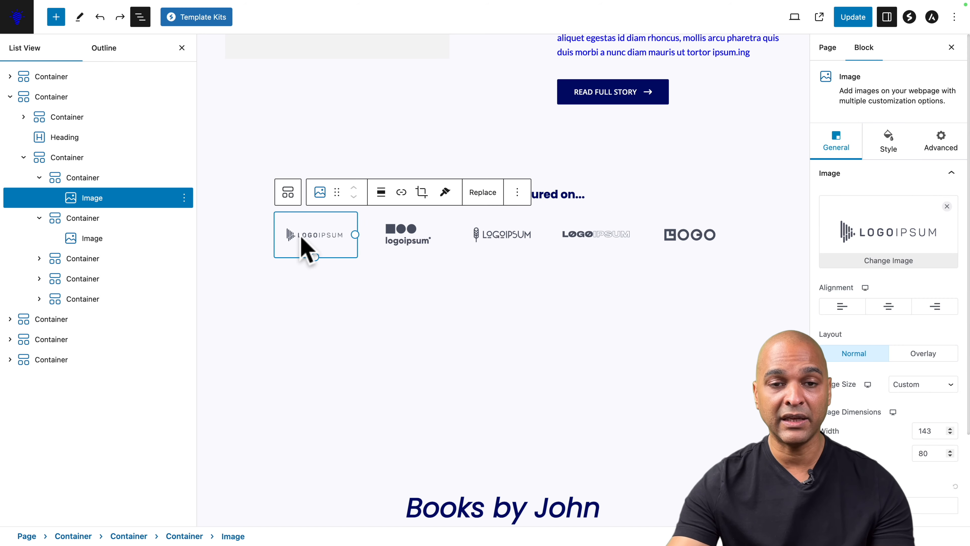
pyautogui.click(518, 192)
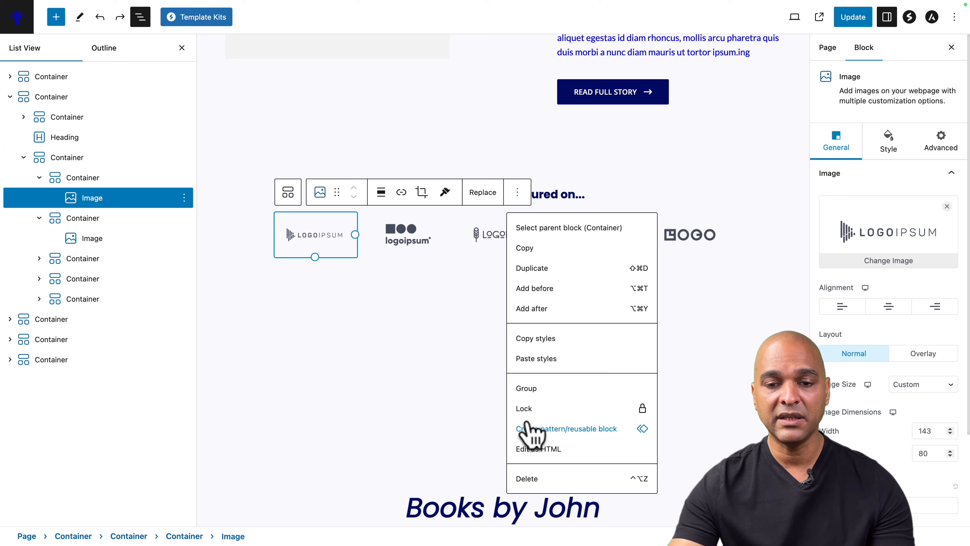
pyautogui.click(367, 314)
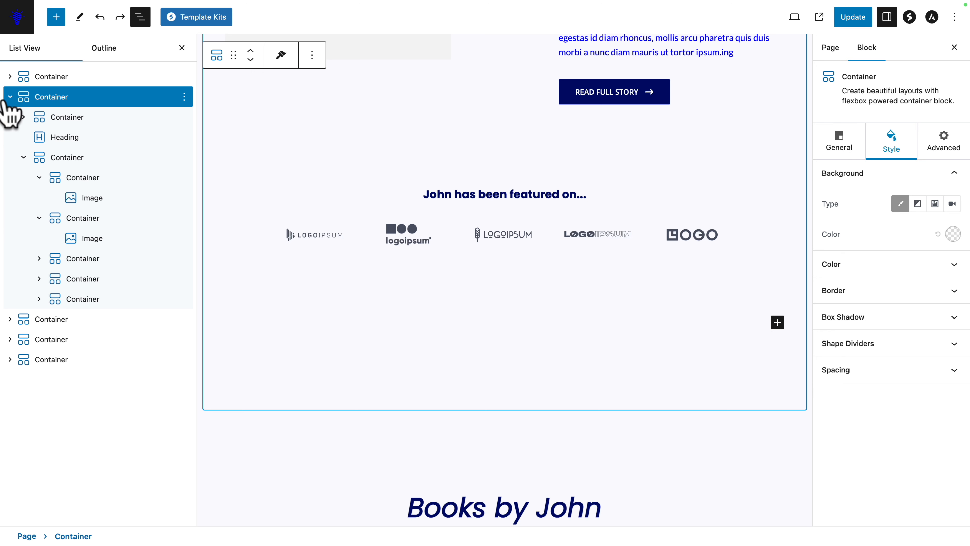
# - Set the bottom padding of the container holding About John and the featured-on logos to 0 px
pyautogui.click(10, 96)
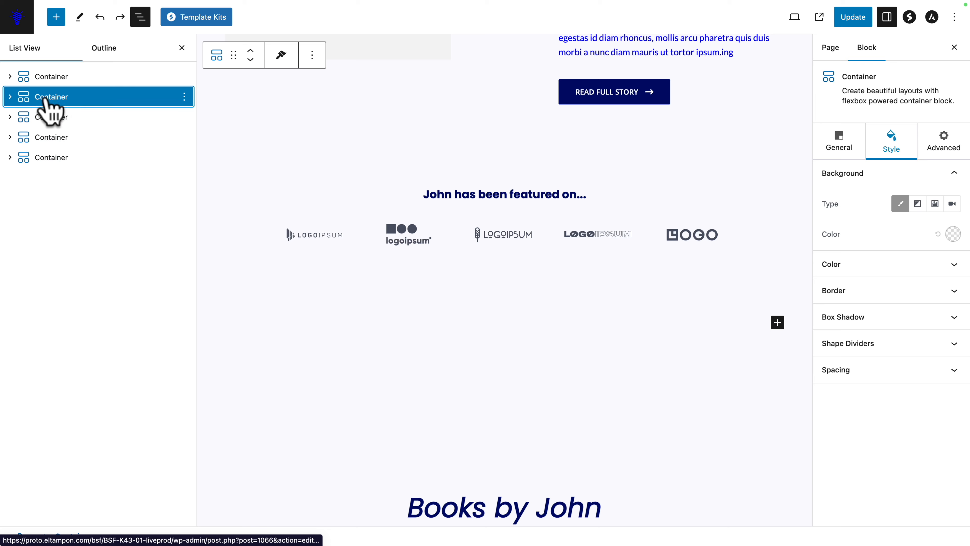
pyautogui.scroll(-8, 275, 248)
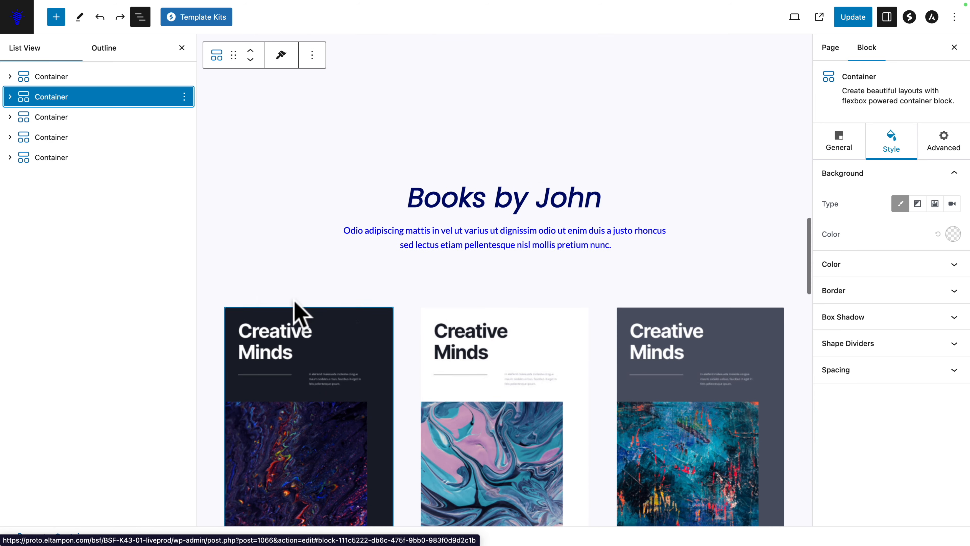
pyautogui.scroll(-8, 305, 268)
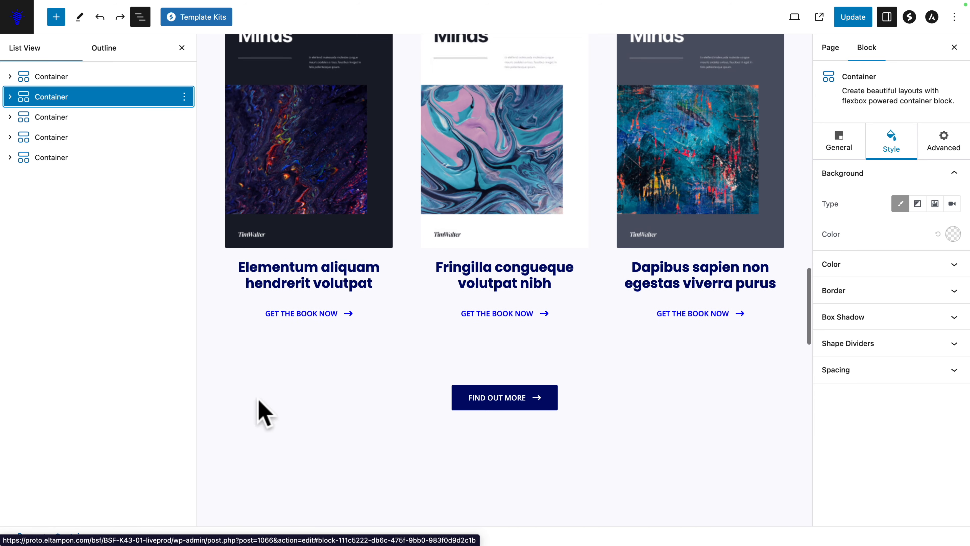
pyautogui.click(81, 77)
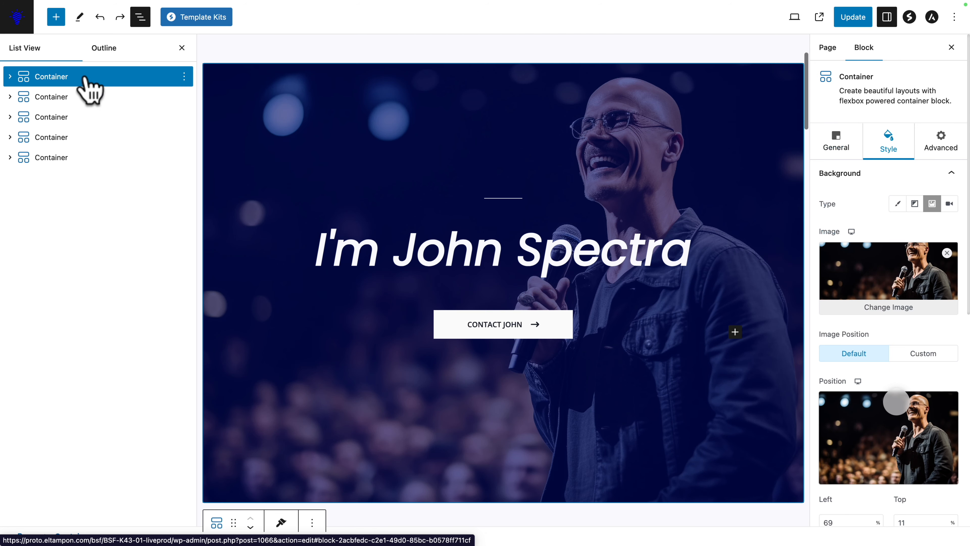
pyautogui.click(29, 99)
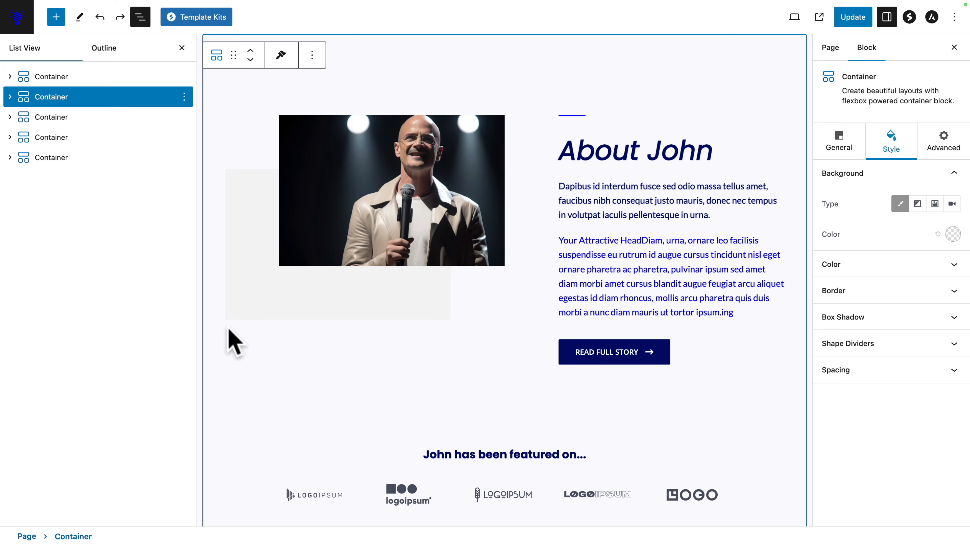
pyautogui.scroll(-8, 235, 342)
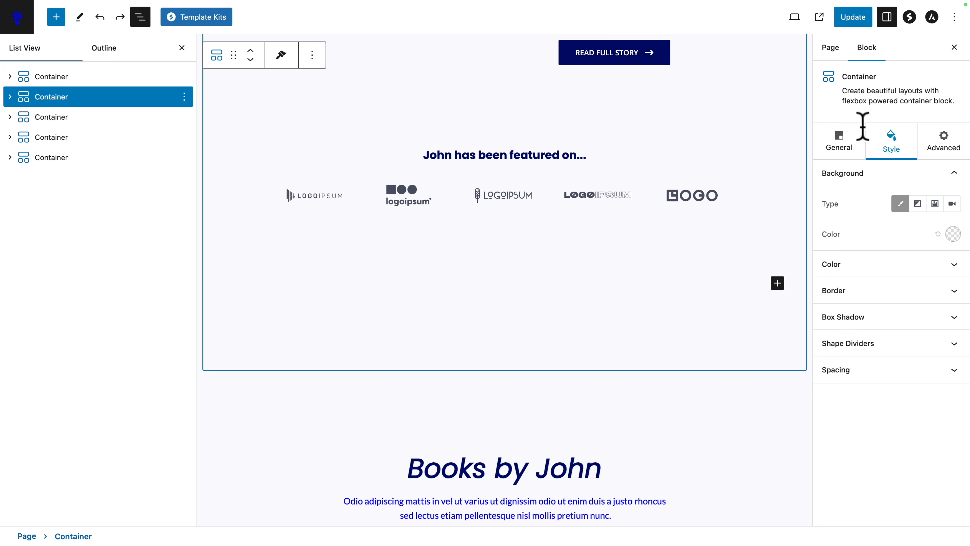
pyautogui.click(843, 370)
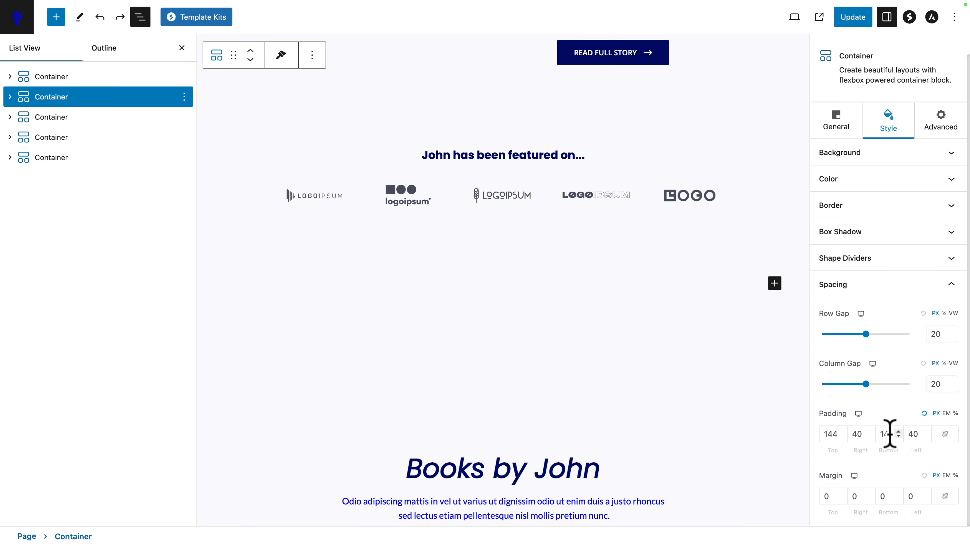
pyautogui.write('0')
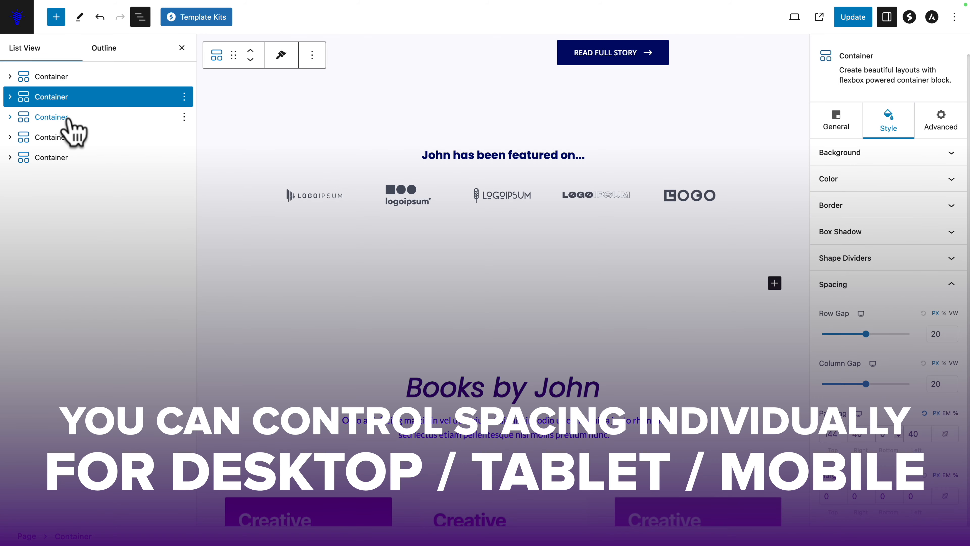
# - Set the top padding of the Books by John container to 0 px
pyautogui.click(65, 119)
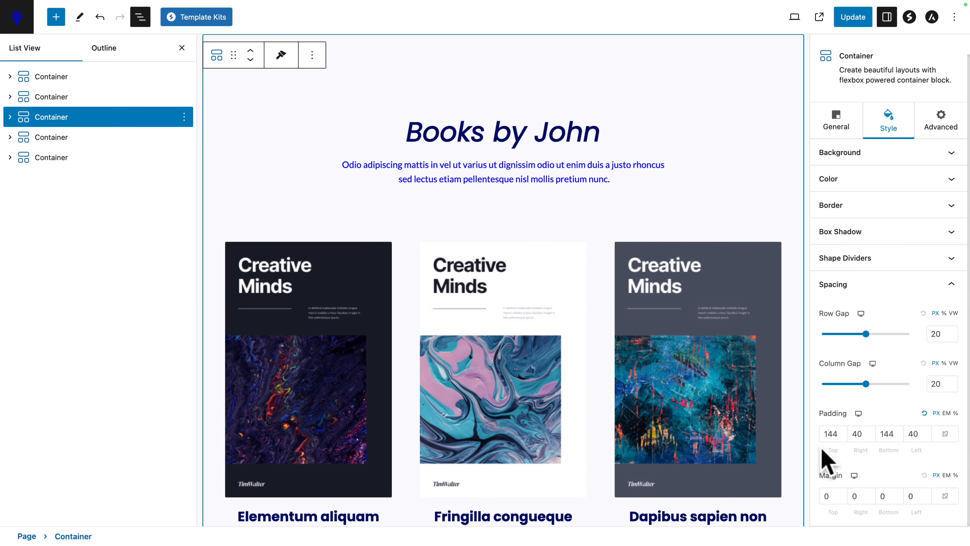
pyautogui.doubleClick(829, 434)
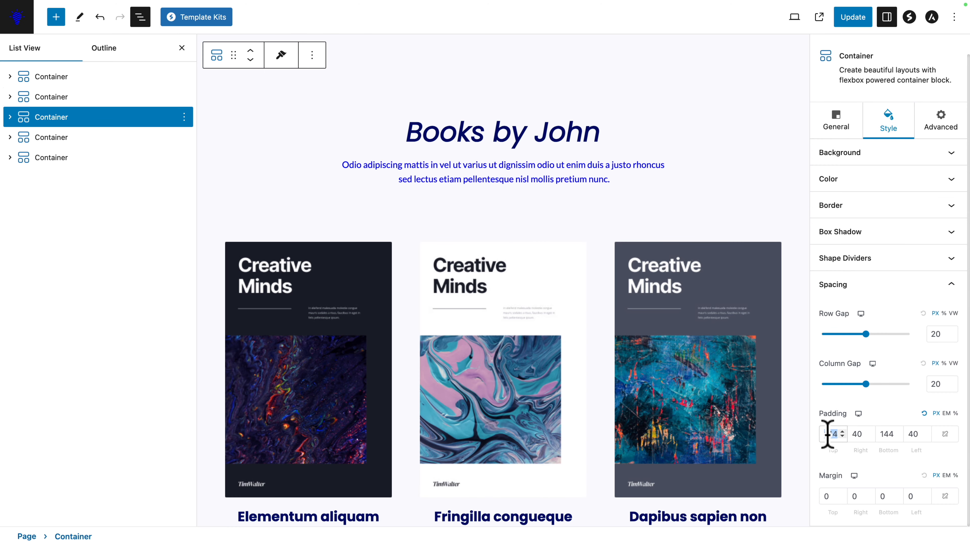
pyautogui.press('BackSpace')
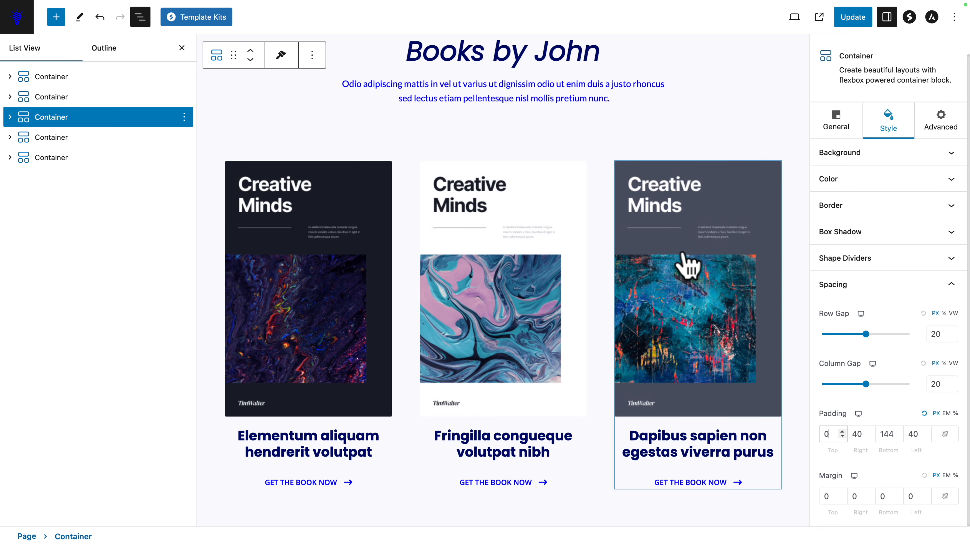
pyautogui.scroll(10, 684, 260)
pyautogui.scroll(-1, 574, 317)
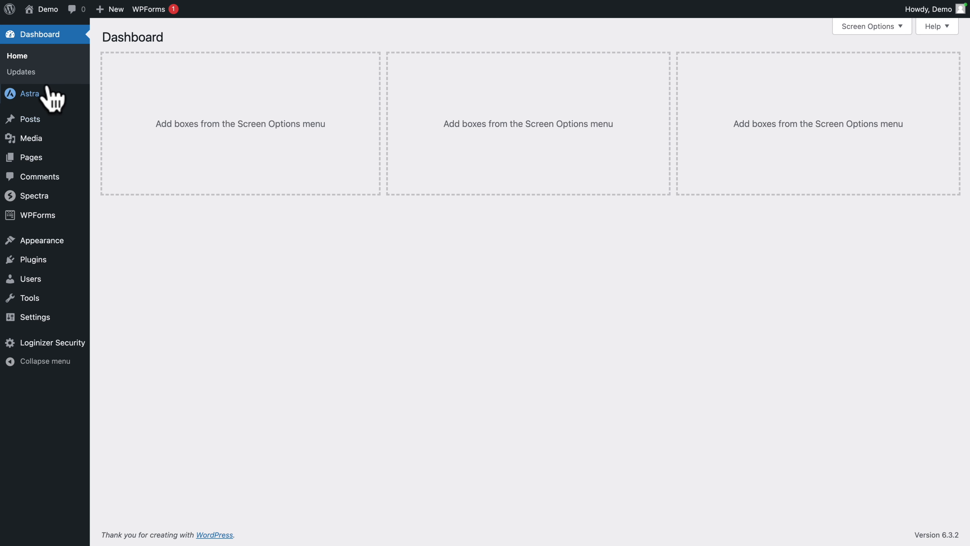
# - Visit the live site from the dashboard and open its Contact page for editing
pyautogui.moveTo(31, 14)
pyautogui.click(40, 30)
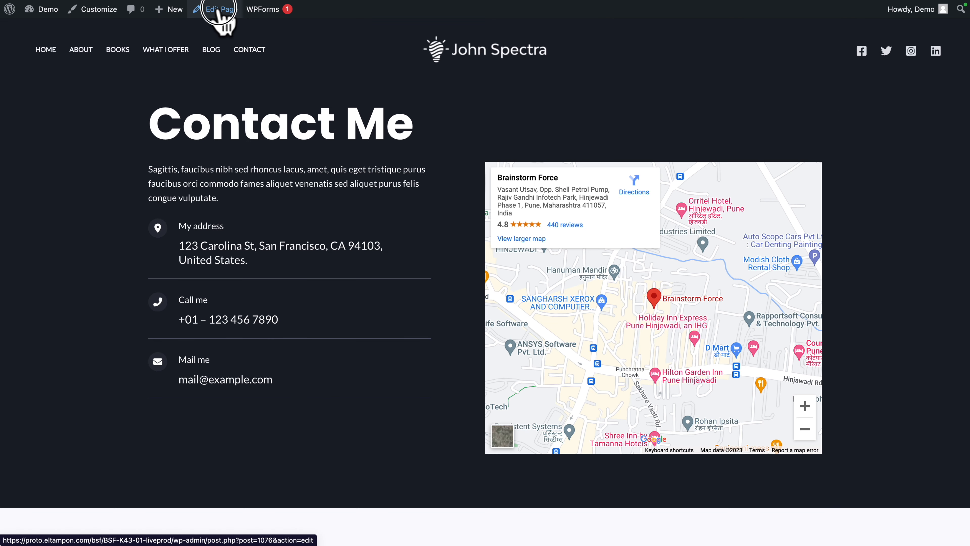
pyautogui.click(218, 12)
pyautogui.scroll(-5, 376, 147)
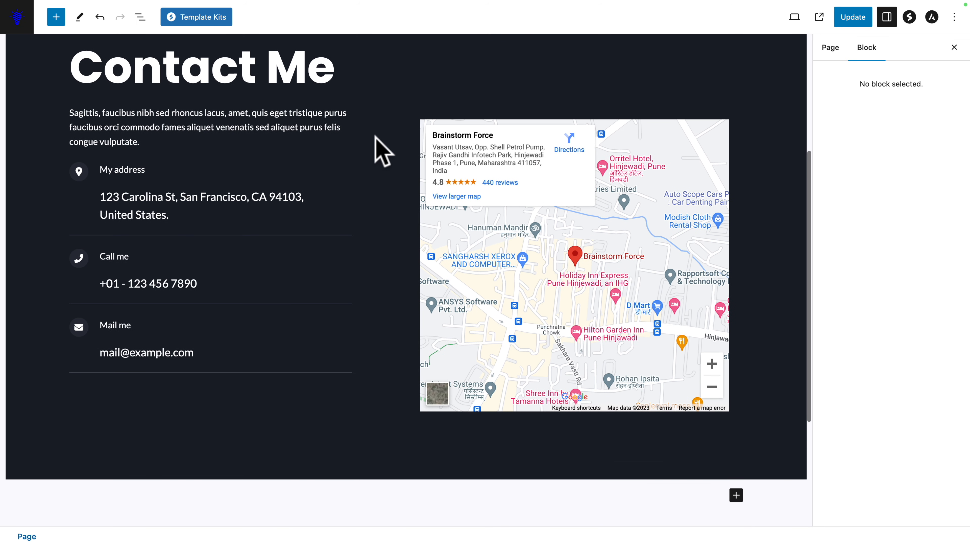
pyautogui.scroll(2, 382, 151)
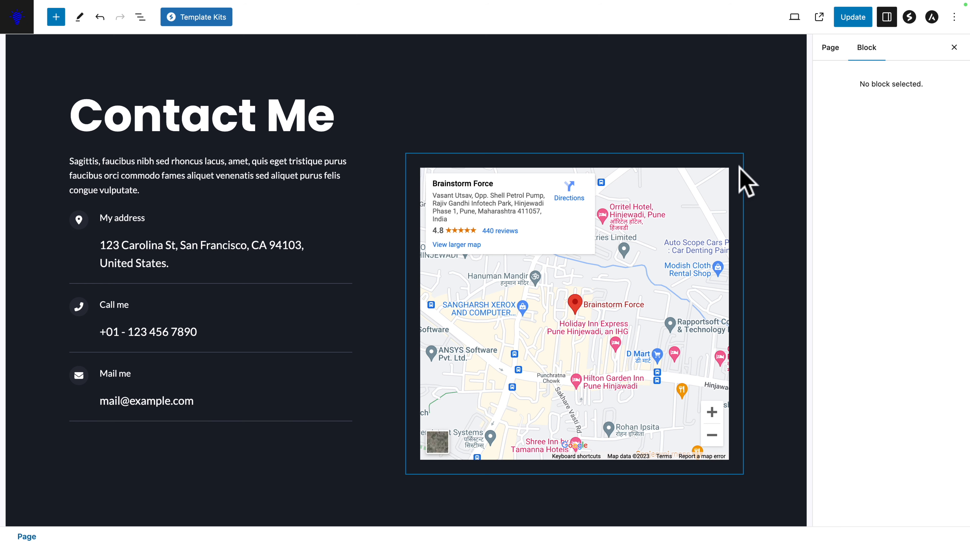
# - Replace the location shown by the Contact page's Google Maps block with the new street address
pyautogui.click(747, 200)
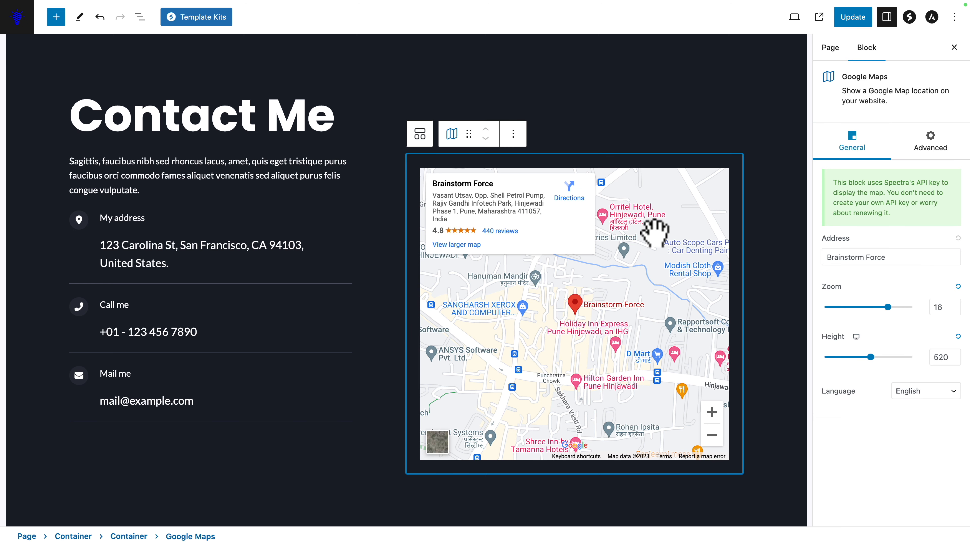
pyautogui.click(856, 256)
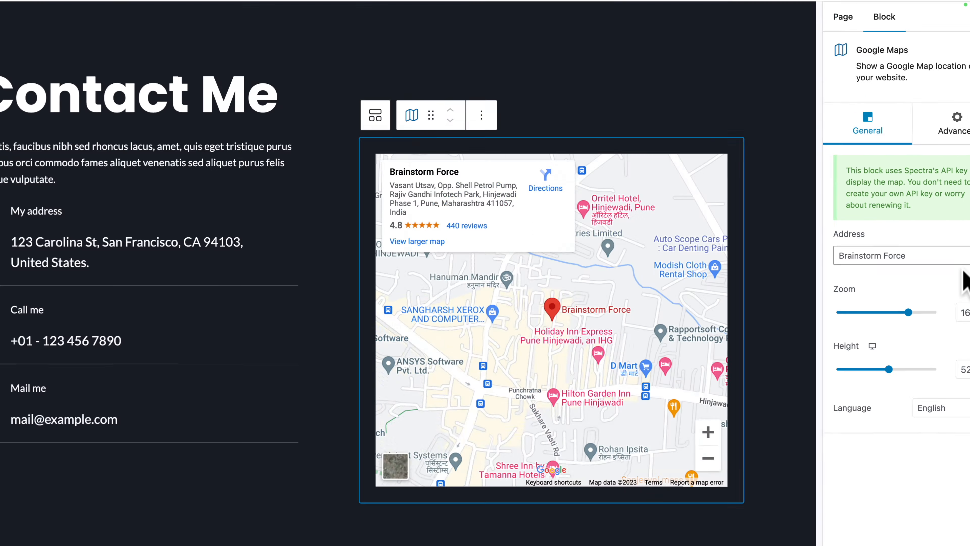
pyautogui.hotkey('ctrl', 'a')
pyautogui.press('BackSpace')
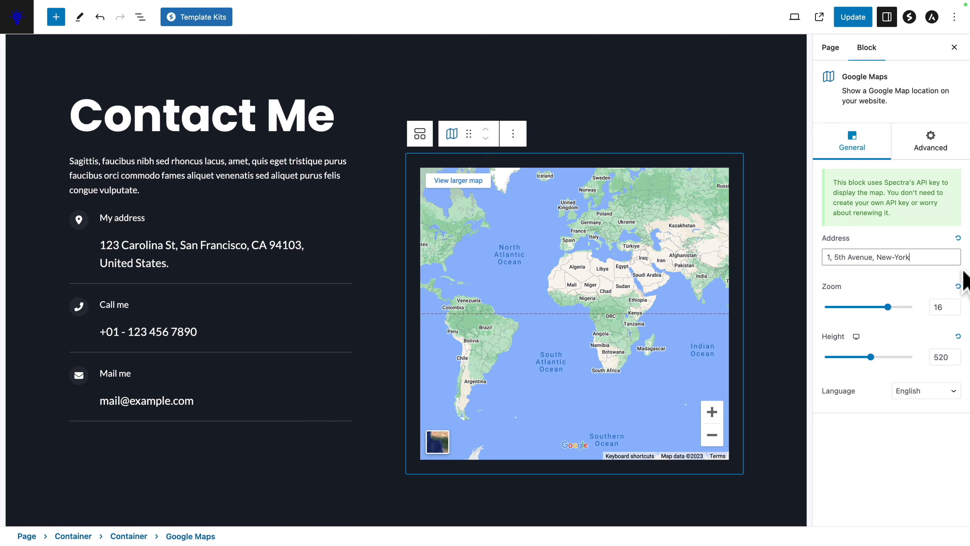
pyautogui.click(712, 434)
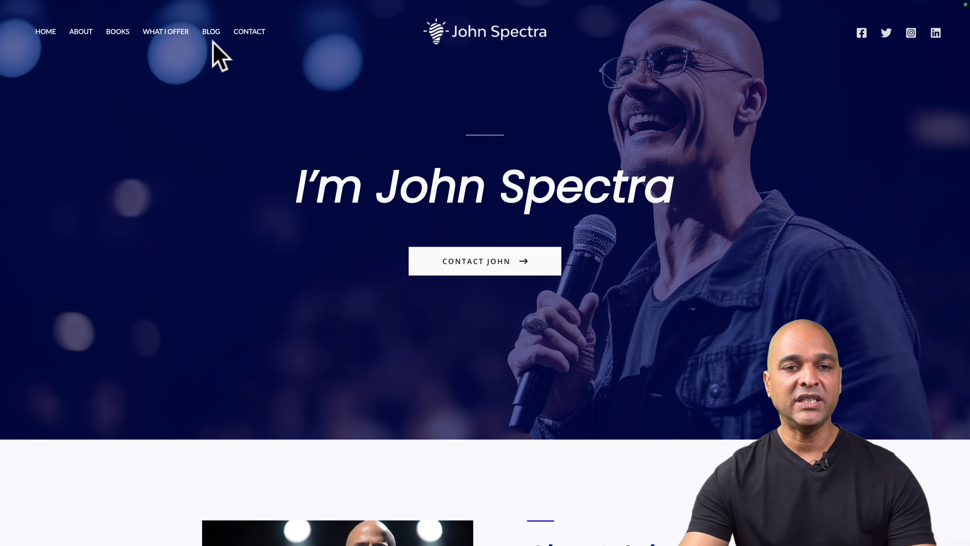
# - Open the live site's Blog page and look through its posts
pyautogui.click(211, 32)
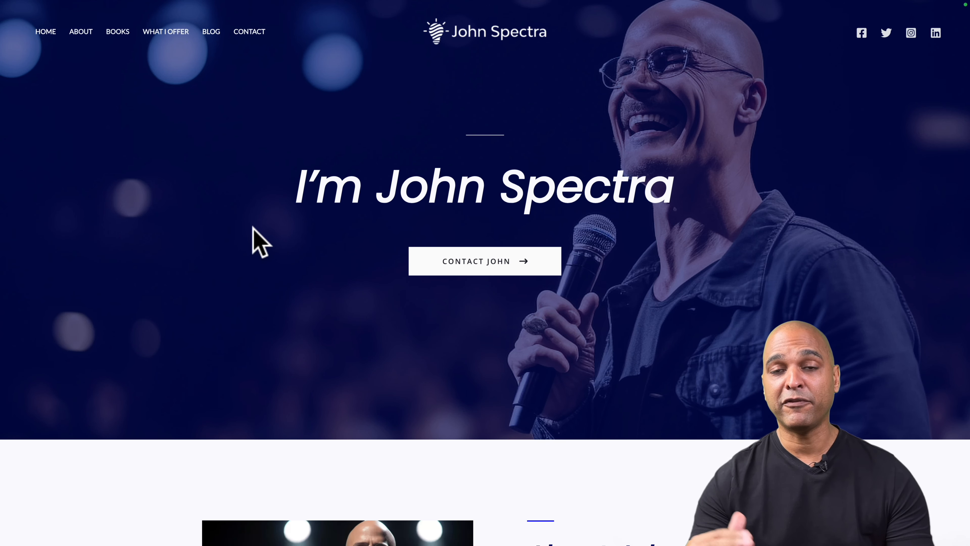
pyautogui.scroll(-9, 247, 398)
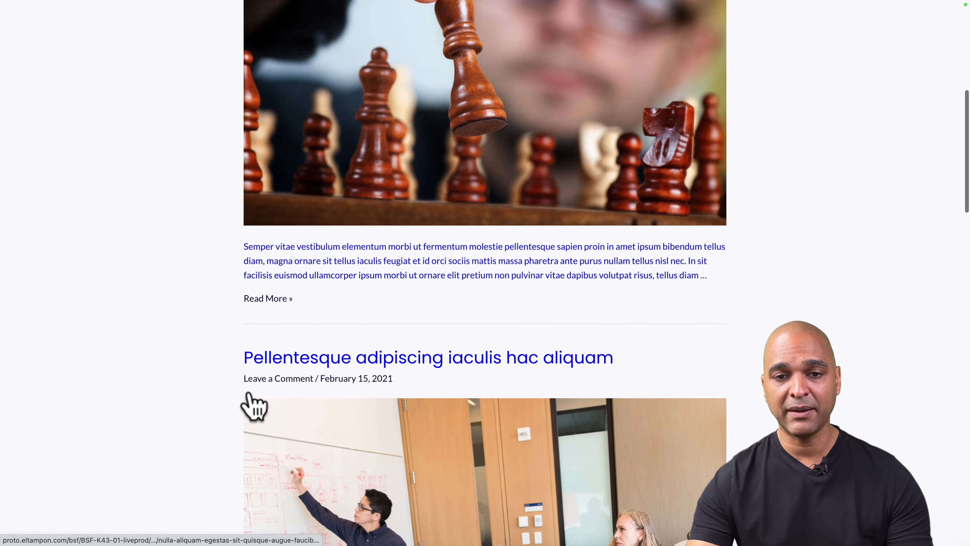
# - Create a new blog post from the dashboard with the title "I'm John Spectra"
pyautogui.scroll(-15, 248, 399)
pyautogui.scroll(20, 249, 403)
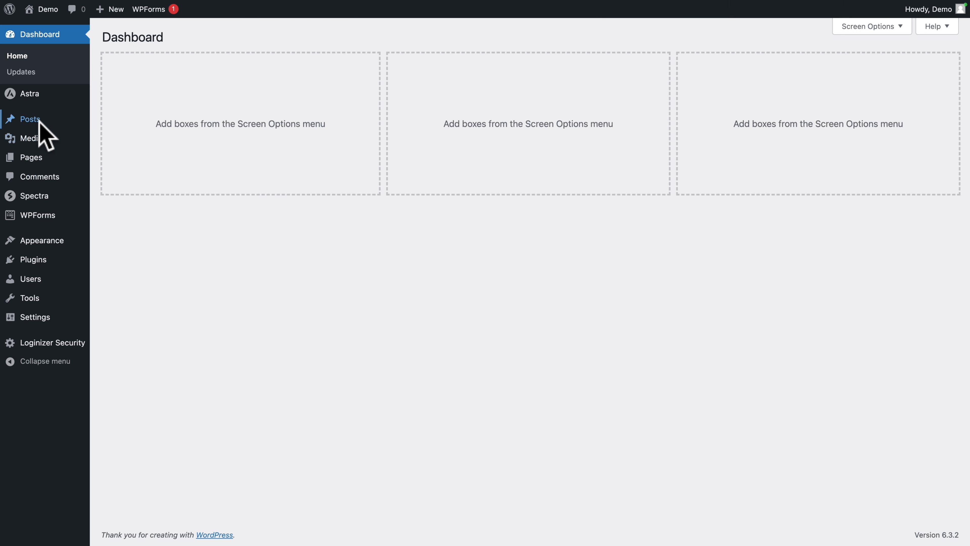
pyautogui.moveTo(22, 122)
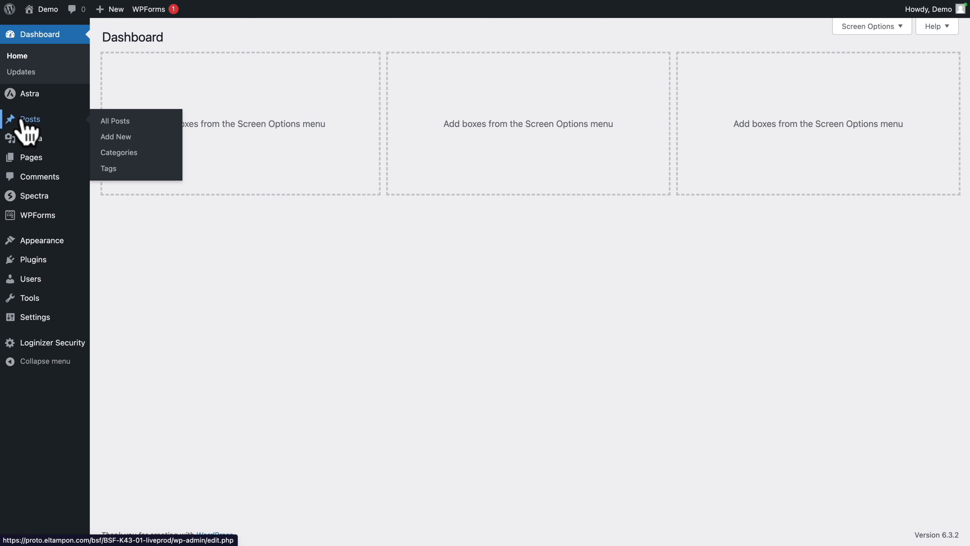
pyautogui.click(112, 140)
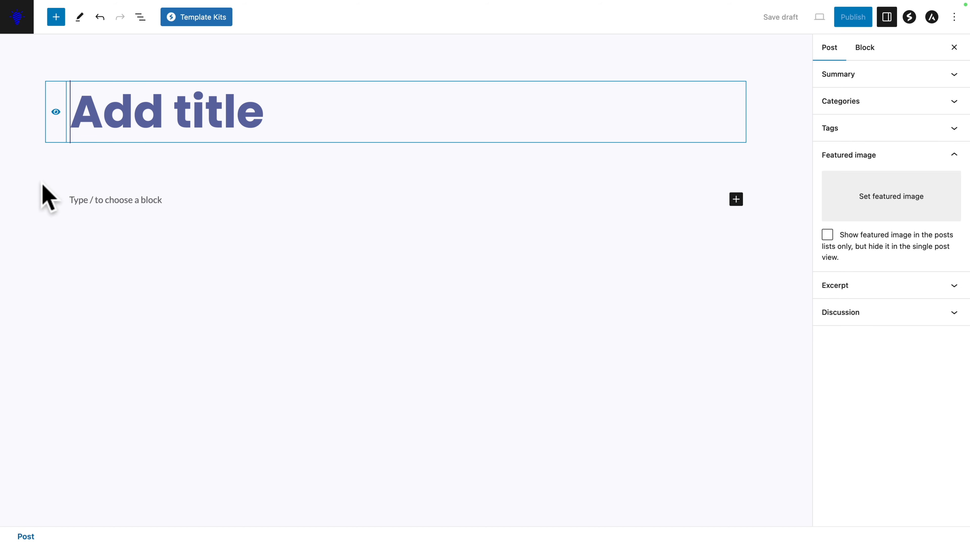
pyautogui.write("I'm John Spectra")
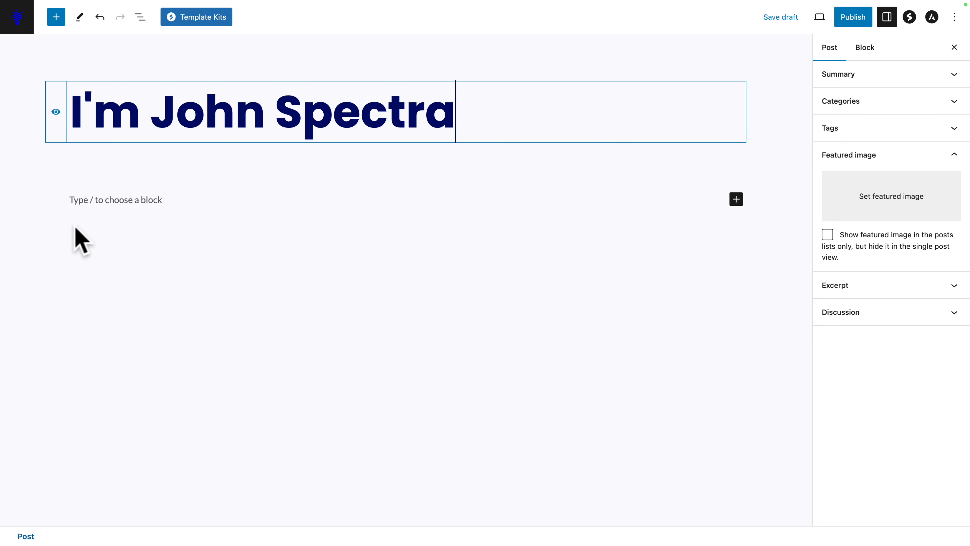
# - Fill the post body with lorem ipsum text and split it into three paragraphs before "Mauris consequat" and "Curabitur mollis"
pyautogui.click(72, 197)
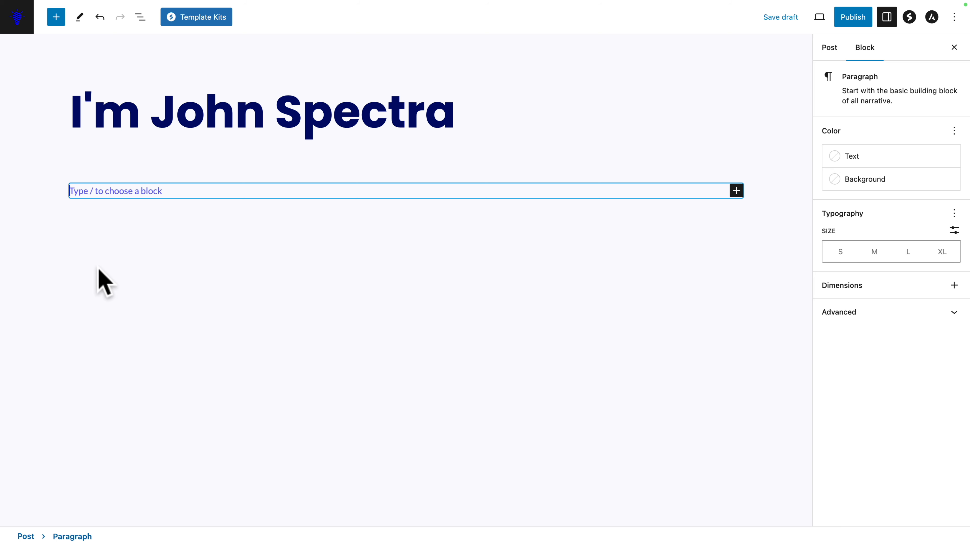
pyautogui.write('orem ipsum dolor sit amet, consectetur adipiscing elit. Nam sed pulvinar ex. Quisque auctor id enim quis molestie. Praesent vitae nibh ut libero vestibulum placerat at et odio. Praesent finibus erat lectus. Vivamus pretium bibendum nisl, quis rutrum quam fringilla ac. Mauris consequat sapien et efficitur ullamcorper. Vivamus rutrum, ipsum in malesuada aliquet, elit nunc feugiat lacus, rutrum mollis sapien ligula consectetur massa. Nunc tincidunt mattis molestie. Nulla in metus eu diam fermentum efficitur. Vivamus maximus arcu non sem tincidunt faucibus. Curabitur mollis turpis sit amet ex molestie, a dictum dolor blandit.')
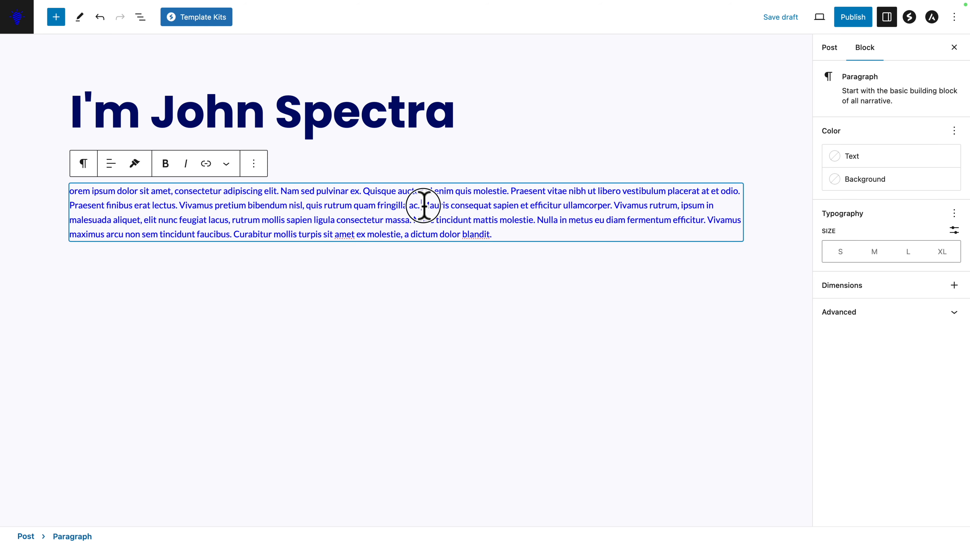
pyautogui.click(424, 206)
pyautogui.press('Return')
pyautogui.click(542, 243)
pyautogui.press('Return')
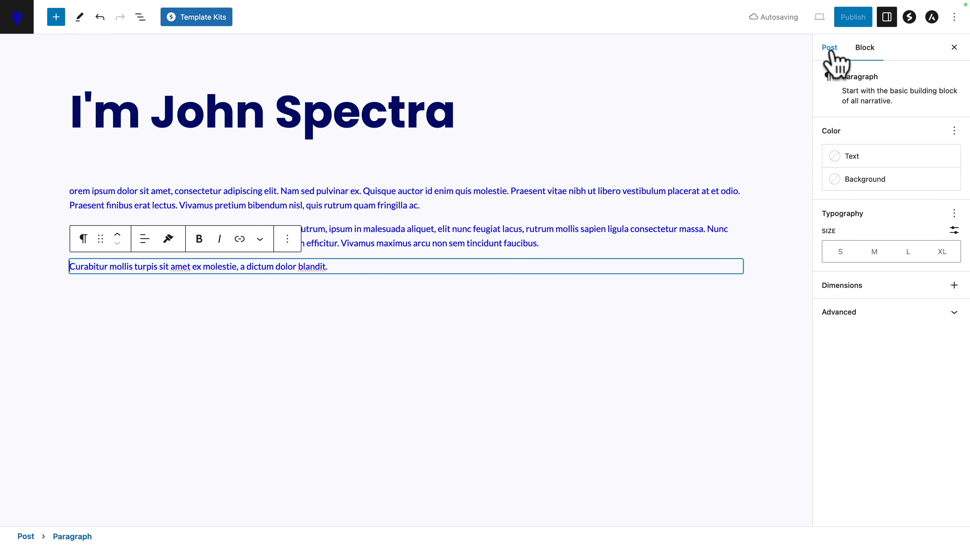
# - Set img-27.webp from the media library as the post's featured image and publish the post
pyautogui.click(832, 49)
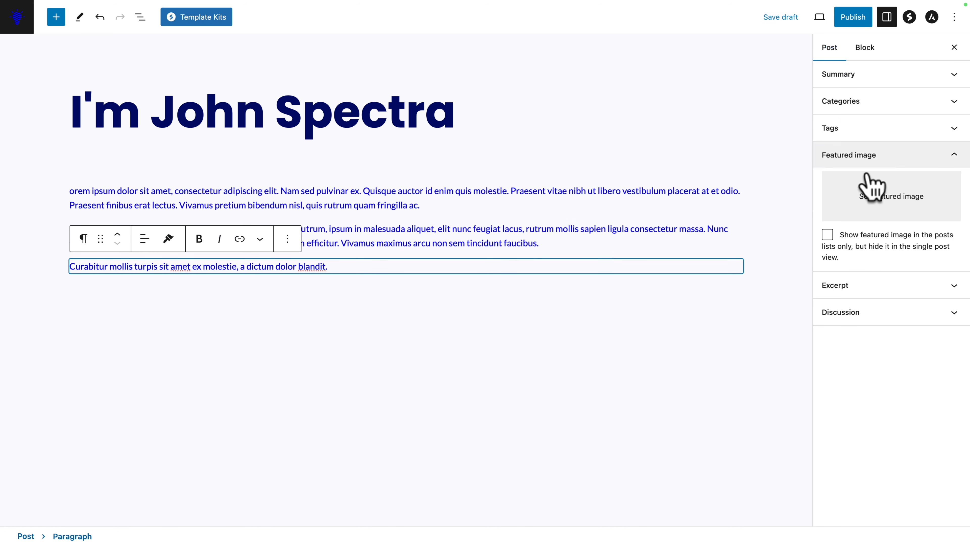
pyautogui.click(872, 187)
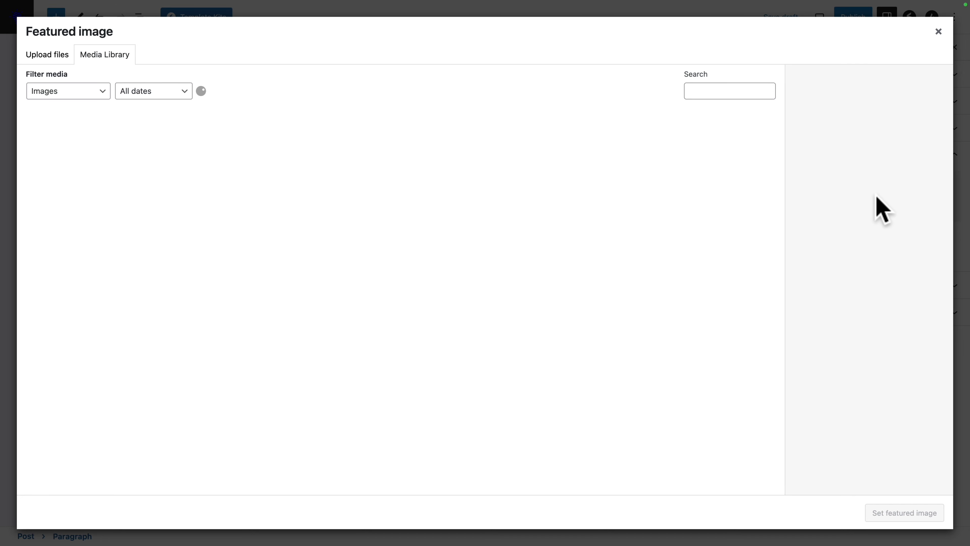
pyautogui.click(74, 402)
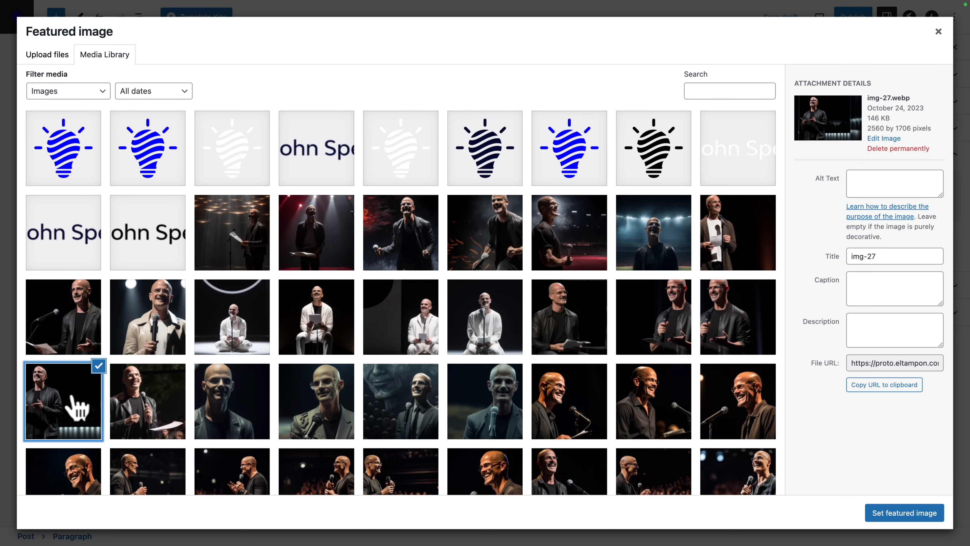
pyautogui.click(879, 514)
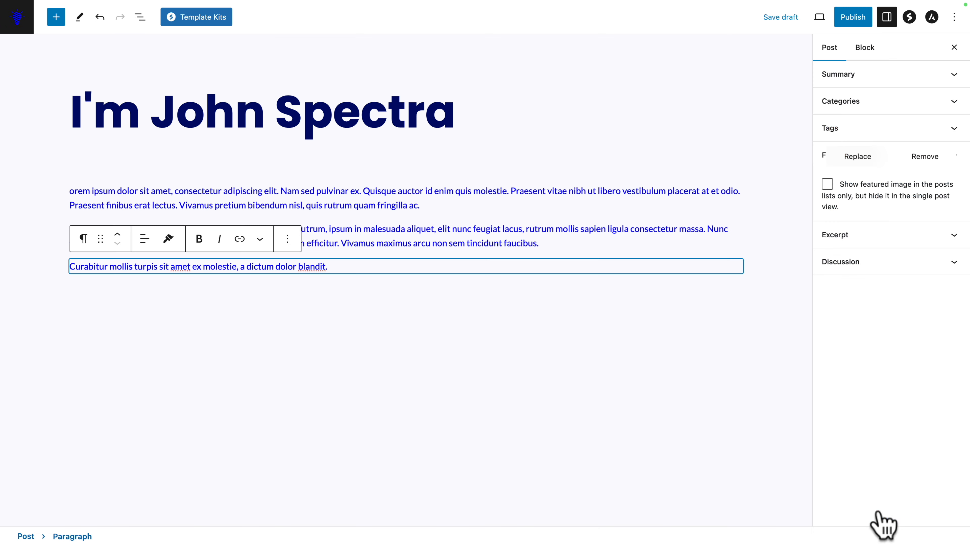
pyautogui.click(851, 20)
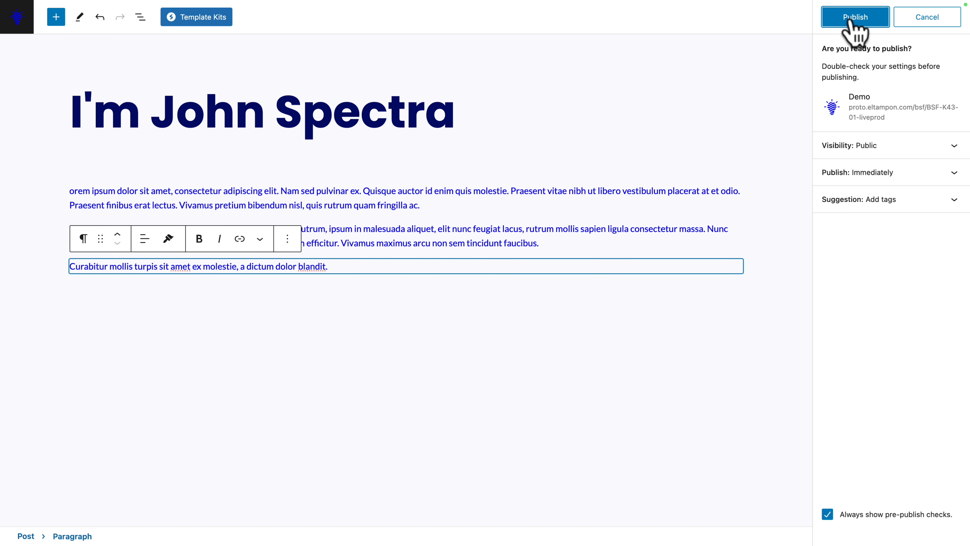
pyautogui.click(844, 20)
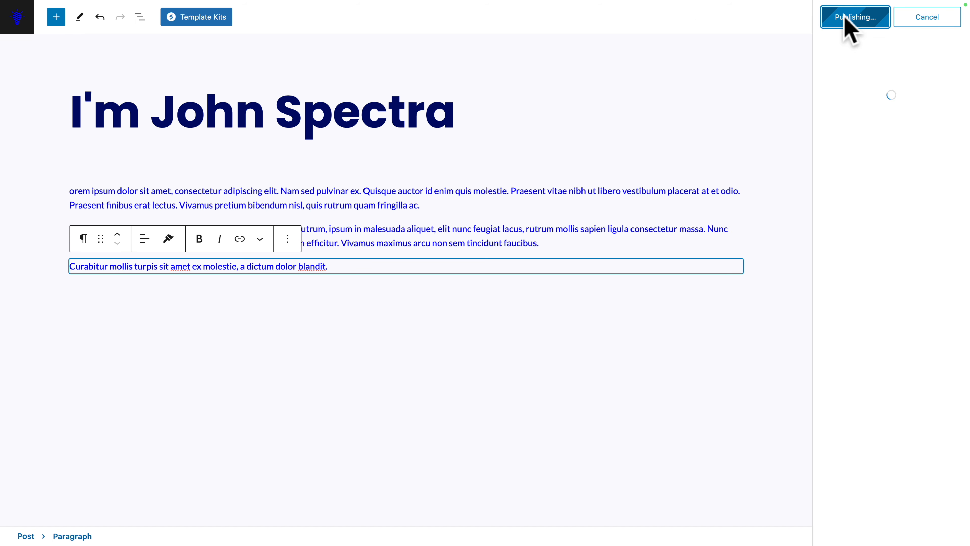
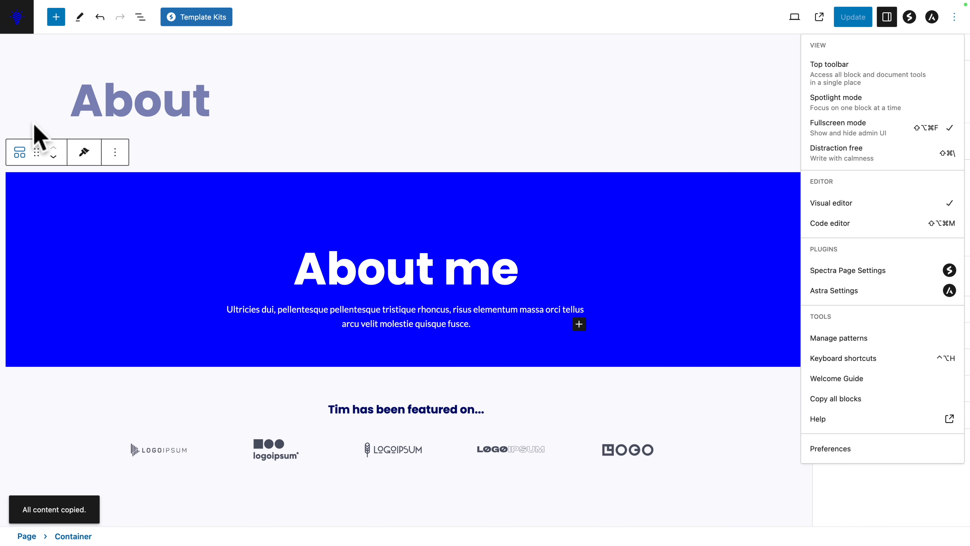
# - Leave the About page editor and create a new page titled "My Values" with its title display hidden
pyautogui.click(12, 21)
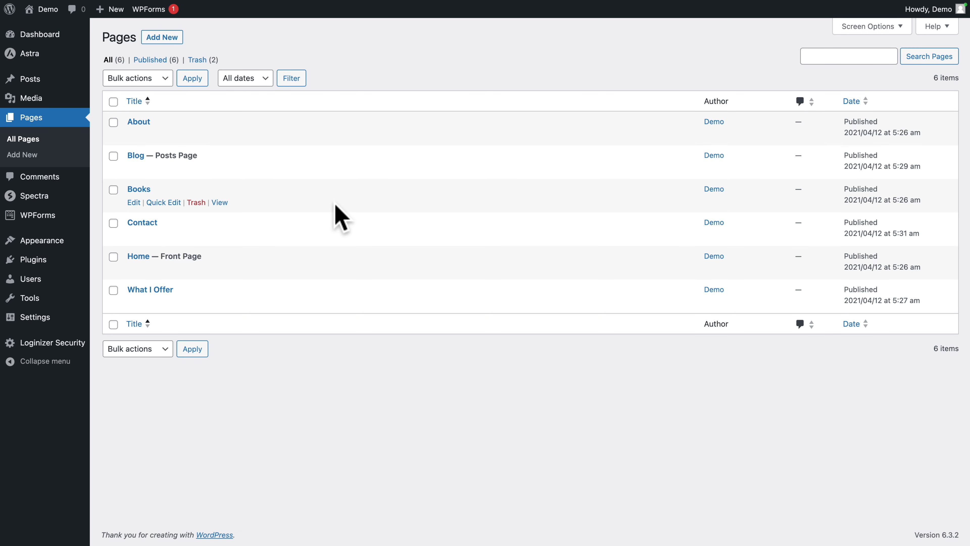
pyautogui.click(162, 38)
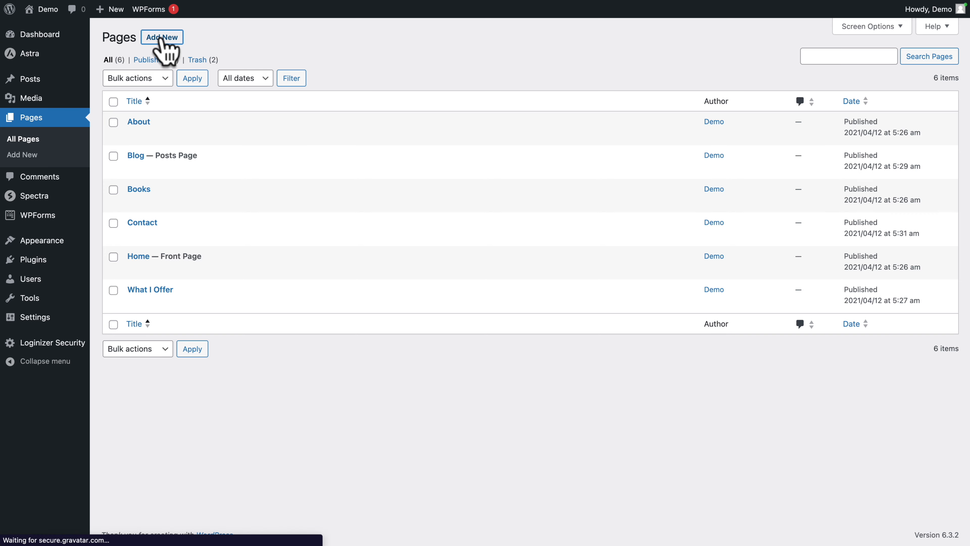
pyautogui.write('My V')
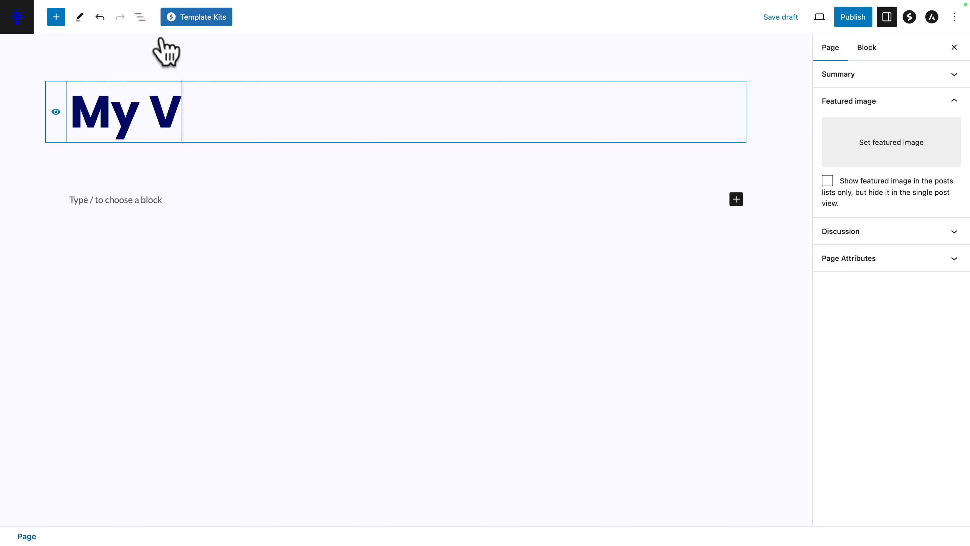
pyautogui.write('alues')
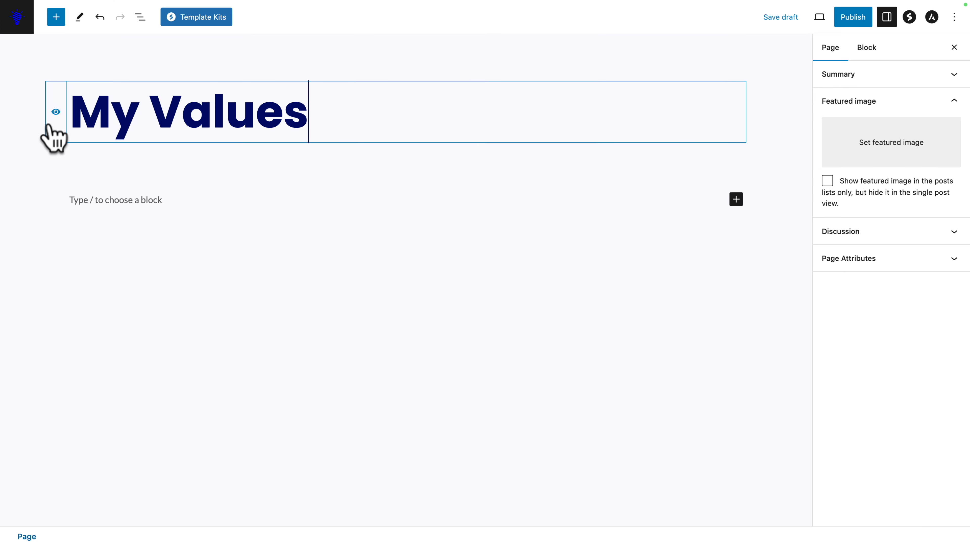
pyautogui.click(50, 126)
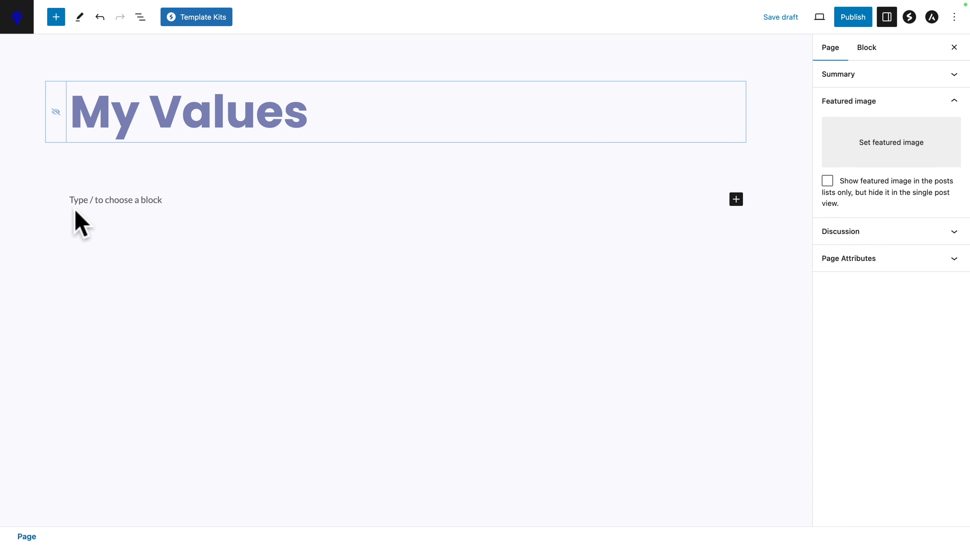
# - Paste the copied About page blocks into the page body and change the hero heading to "My Values"
pyautogui.click(74, 200)
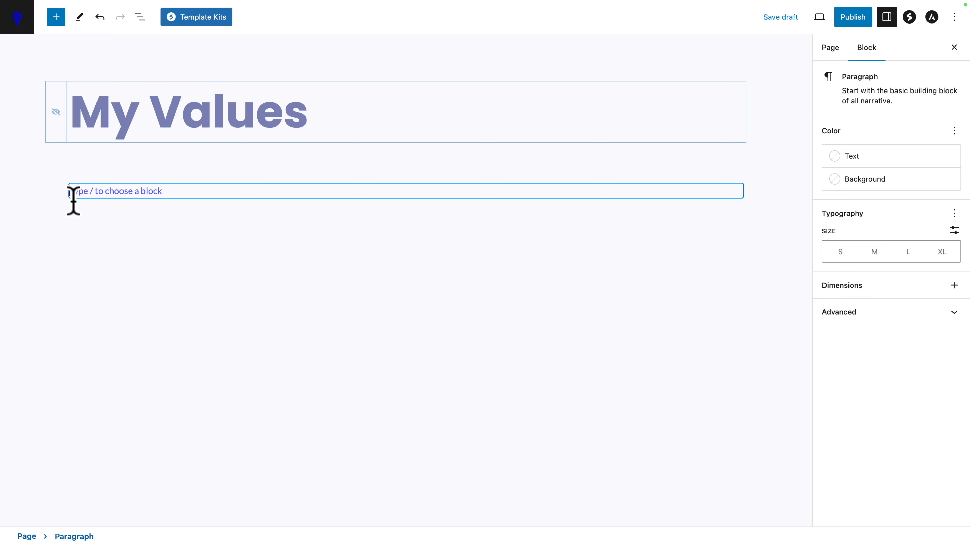
pyautogui.rightClick(87, 190)
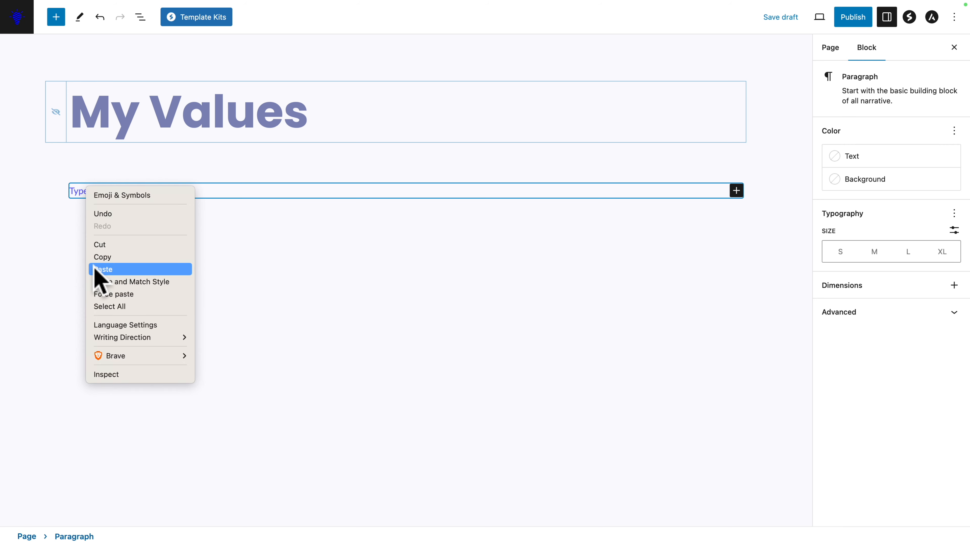
pyautogui.click(100, 269)
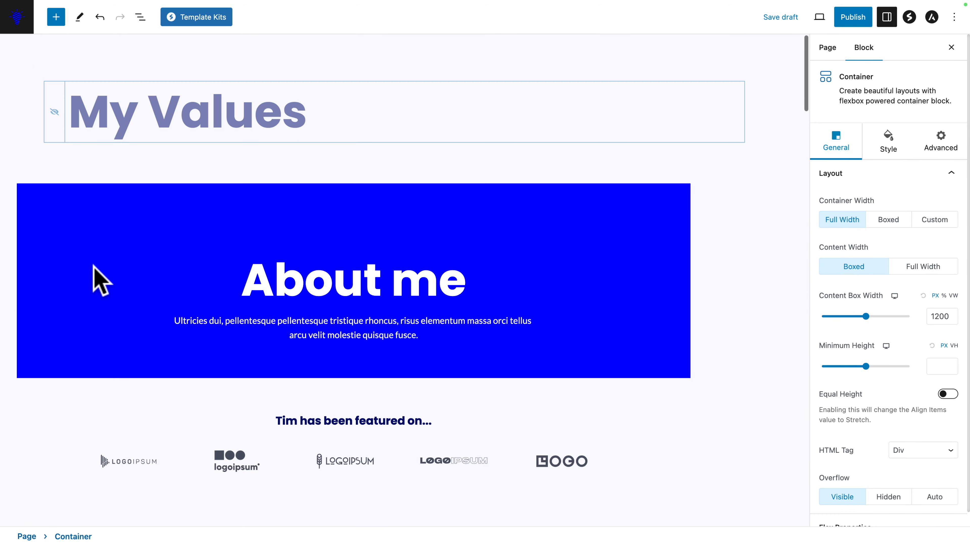
pyautogui.tripleClick(276, 278)
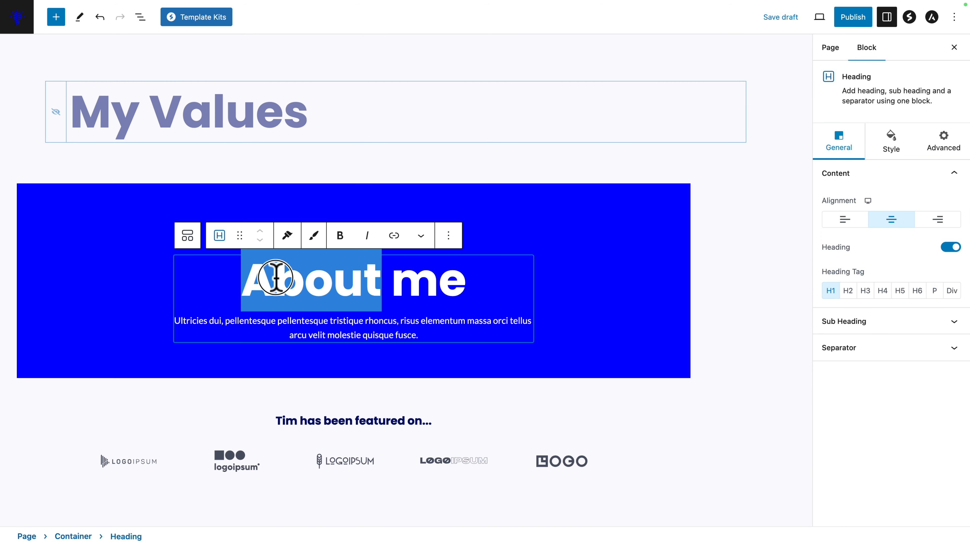
pyautogui.write('My Values')
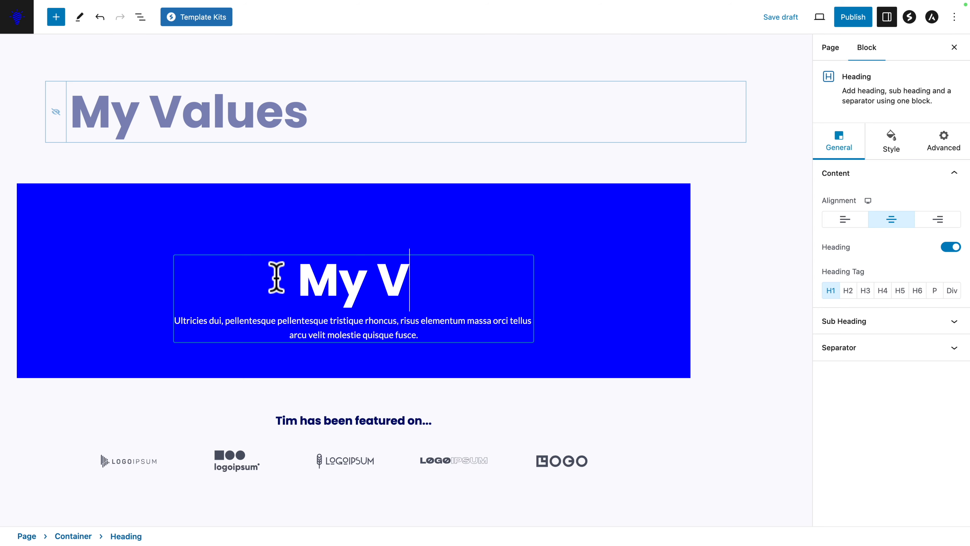
# - Replace the portrait beside the "Molestie laoreet erat" text with img-32.webp and publish the page
pyautogui.scroll(-5, 277, 277)
pyautogui.scroll(-5, 263, 302)
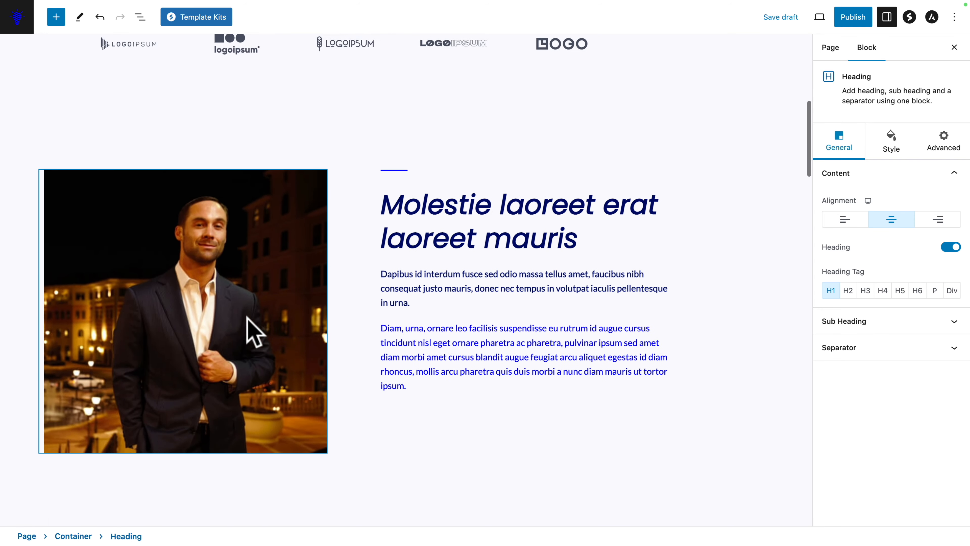
pyautogui.click(225, 292)
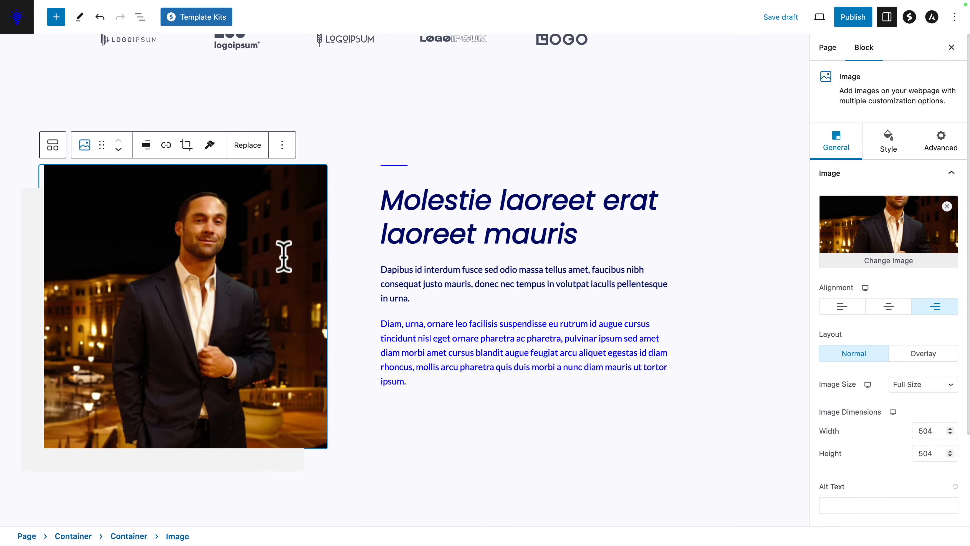
pyautogui.click(885, 262)
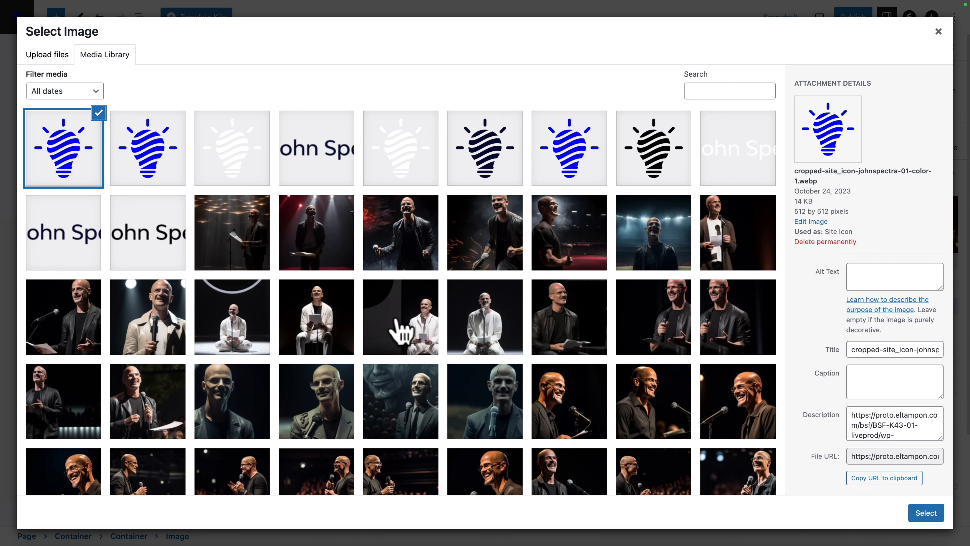
pyautogui.click(401, 330)
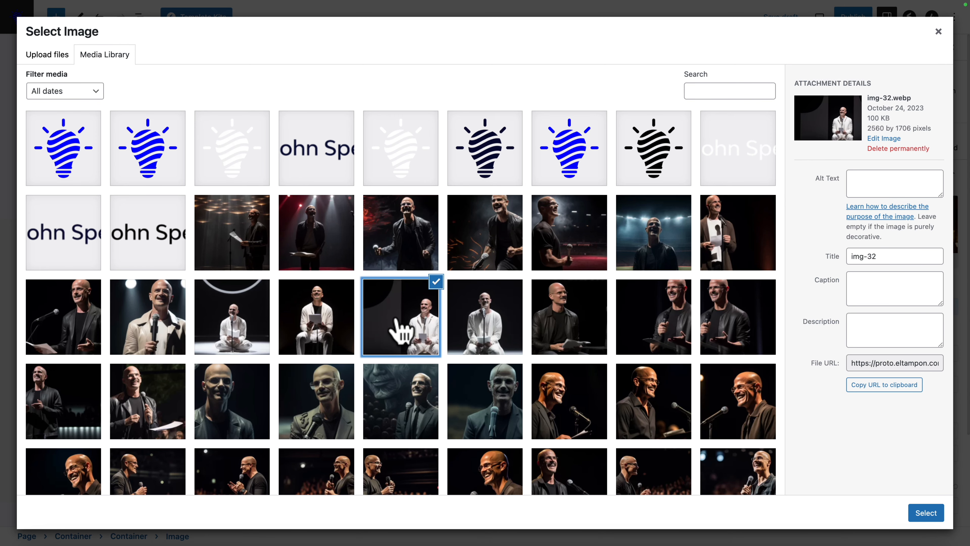
pyautogui.click(926, 512)
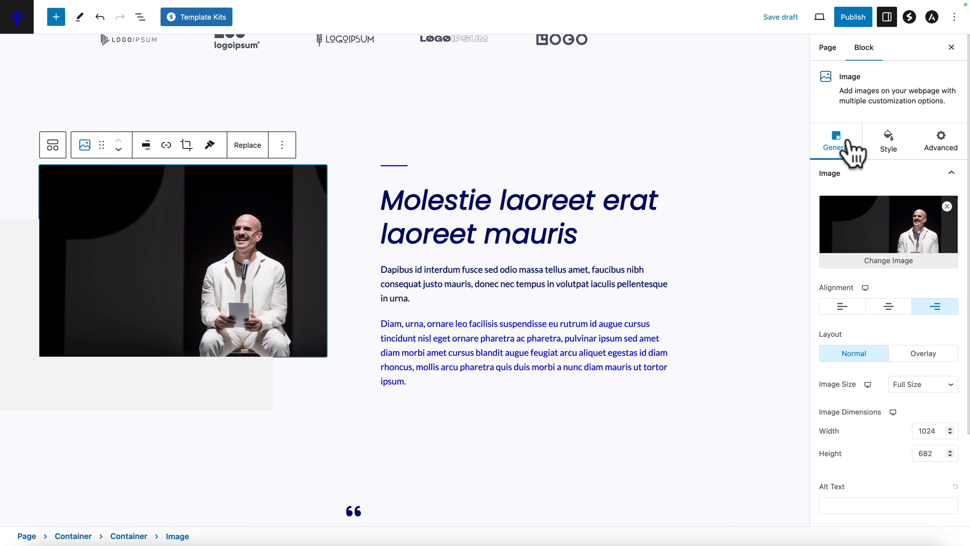
pyautogui.click(854, 18)
pyautogui.click(856, 19)
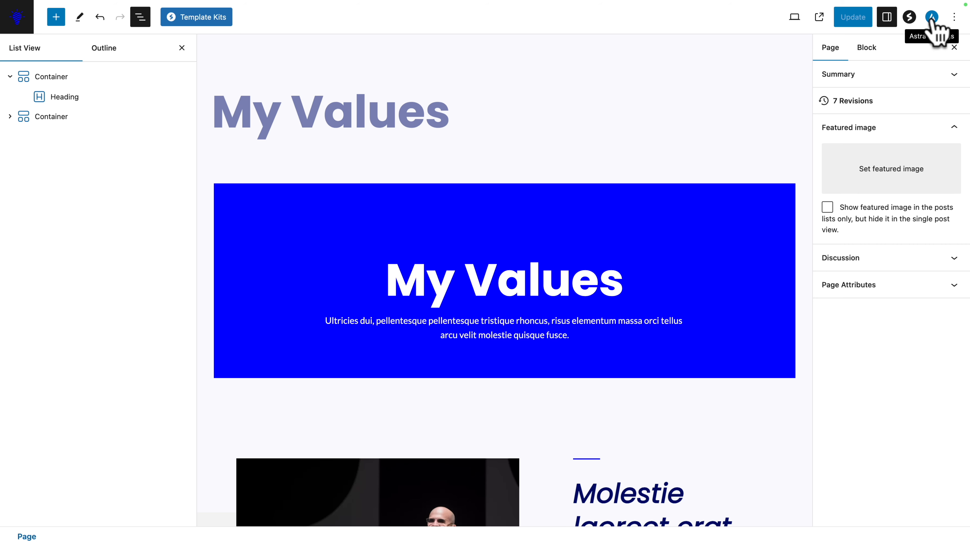
# - Update the My Values page with the Unboxed container style and the transparent header enabled in its Astra settings
pyautogui.click(879, 41)
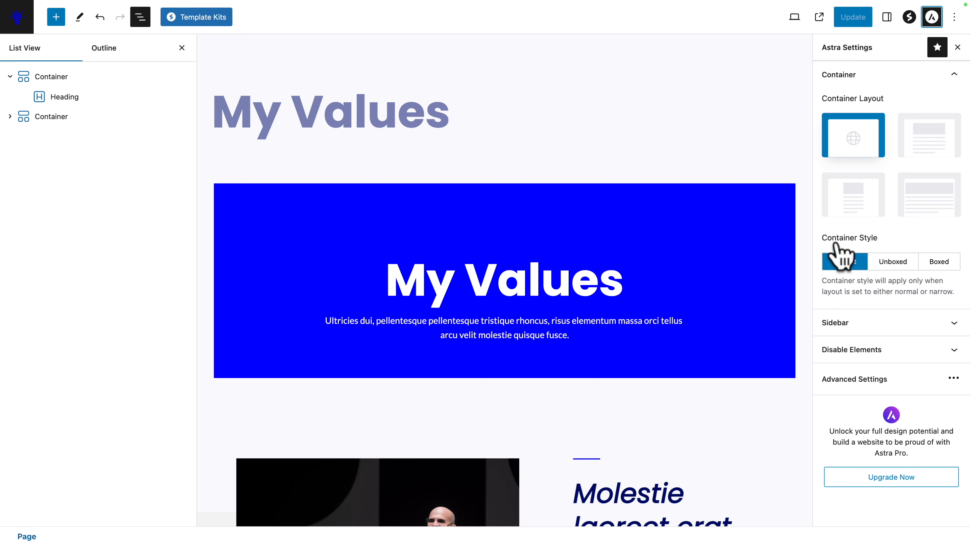
pyautogui.click(894, 262)
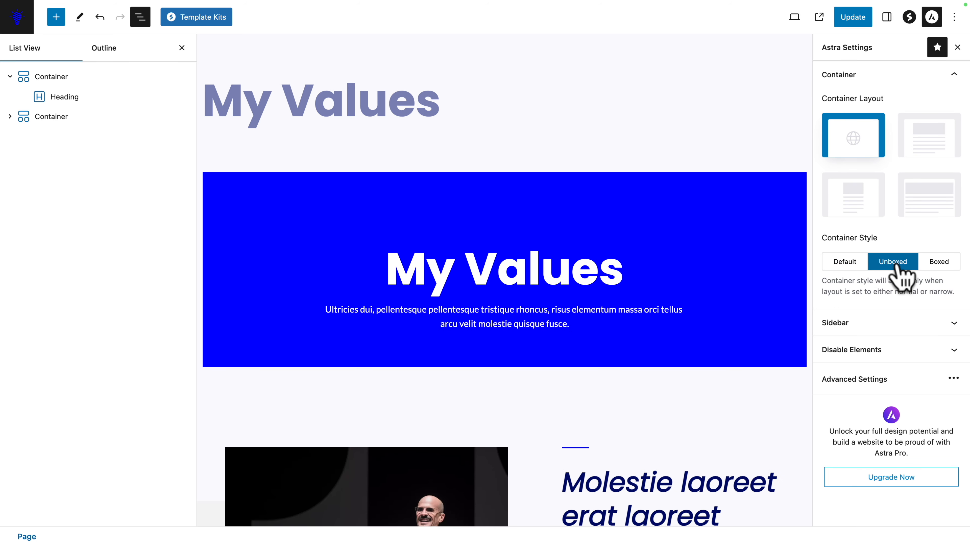
pyautogui.click(925, 387)
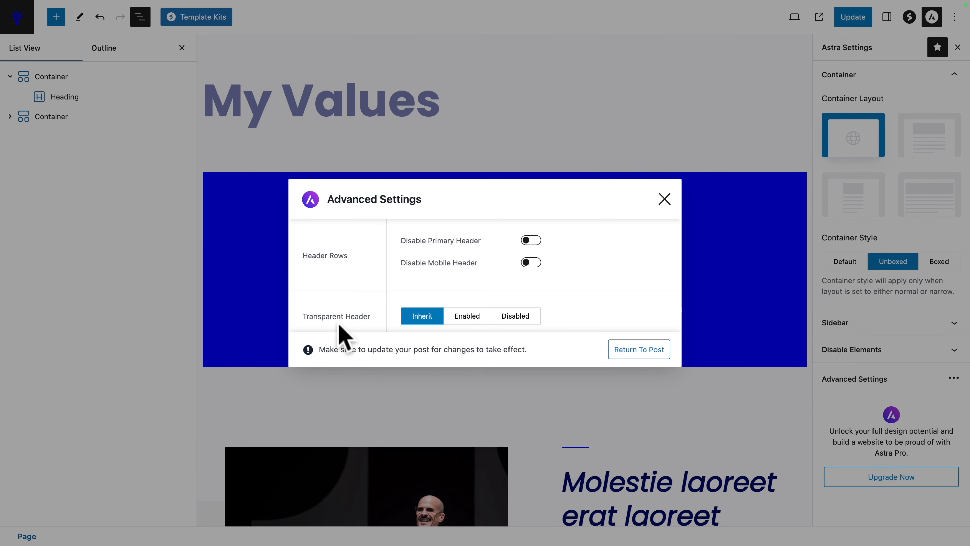
pyautogui.click(471, 320)
pyautogui.click(629, 353)
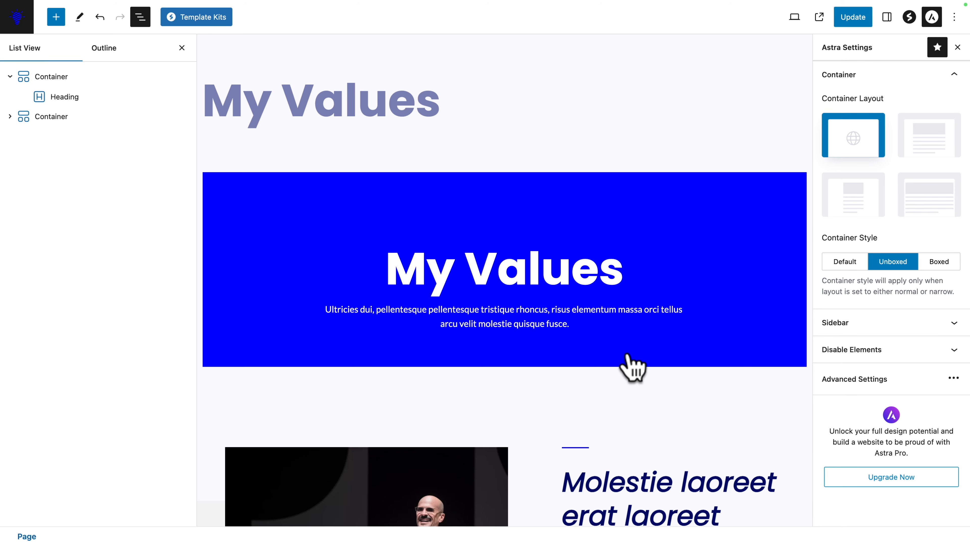
pyautogui.click(853, 17)
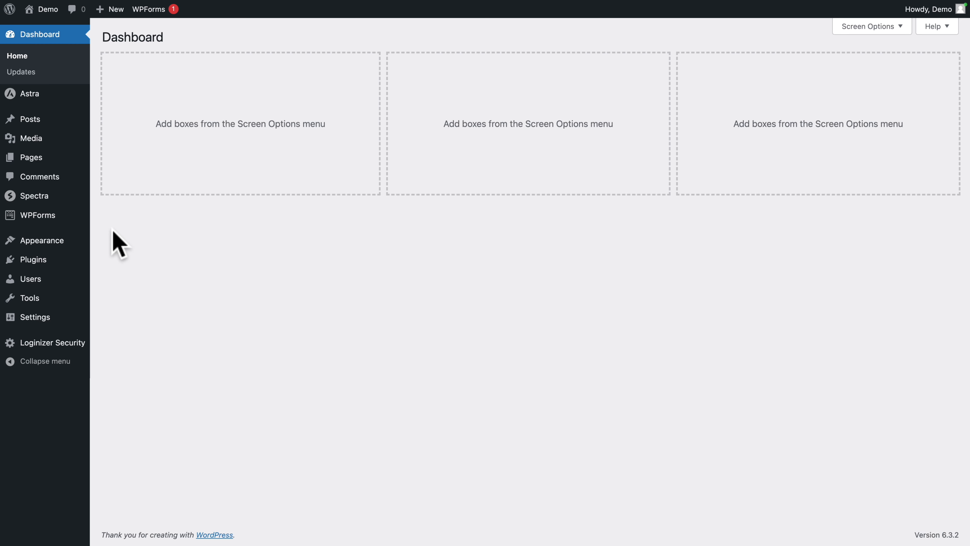
# - Remove the What I Offer and Books items from the site's Primary navigation menu
pyautogui.moveTo(7, 244)
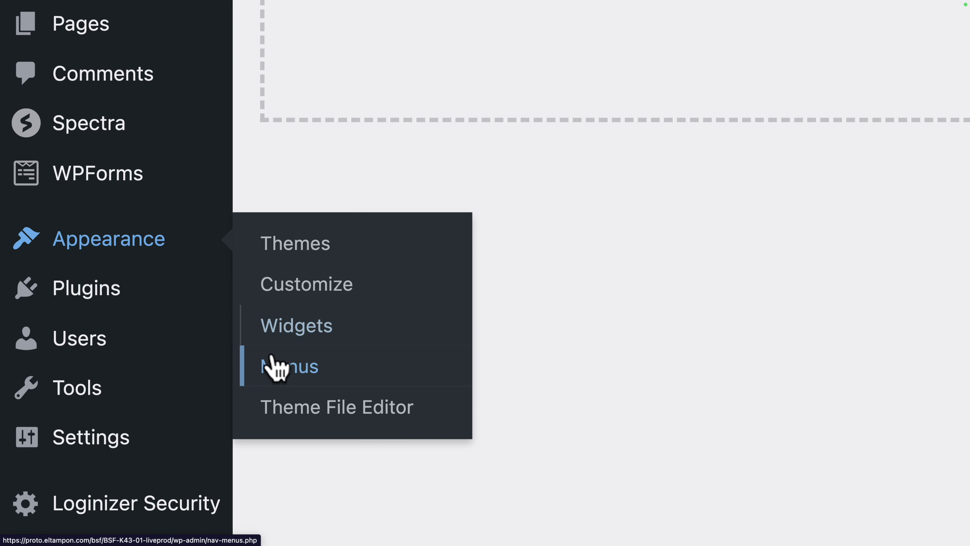
pyautogui.click(272, 358)
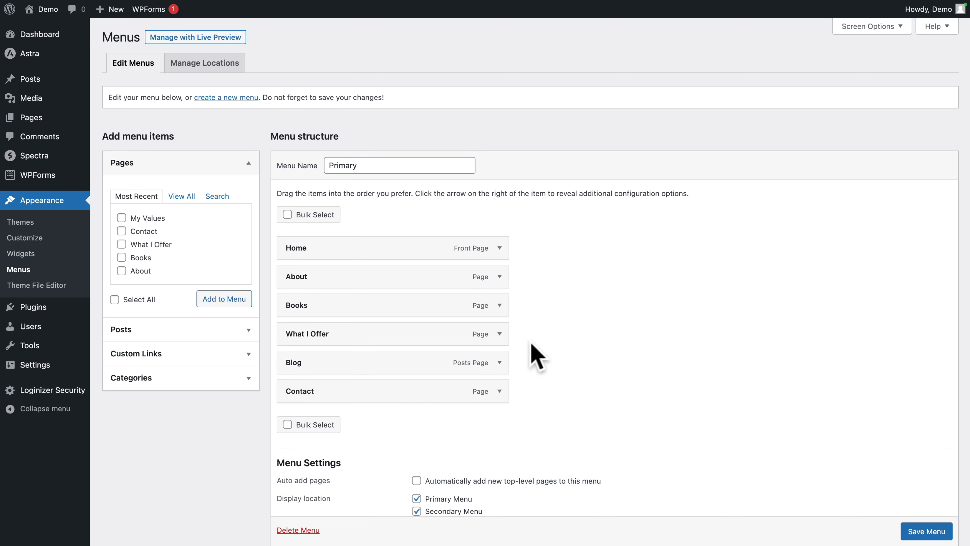
pyautogui.click(500, 333)
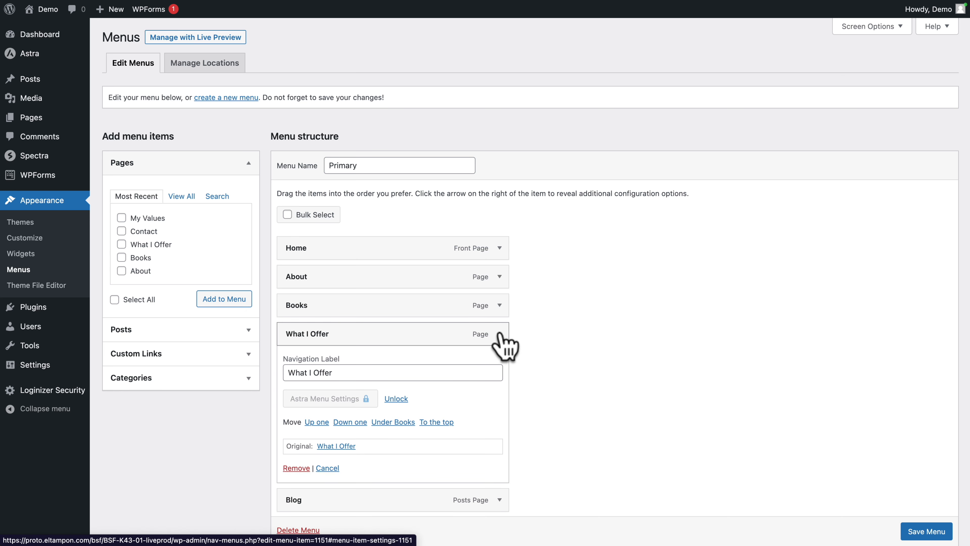
pyautogui.click(295, 468)
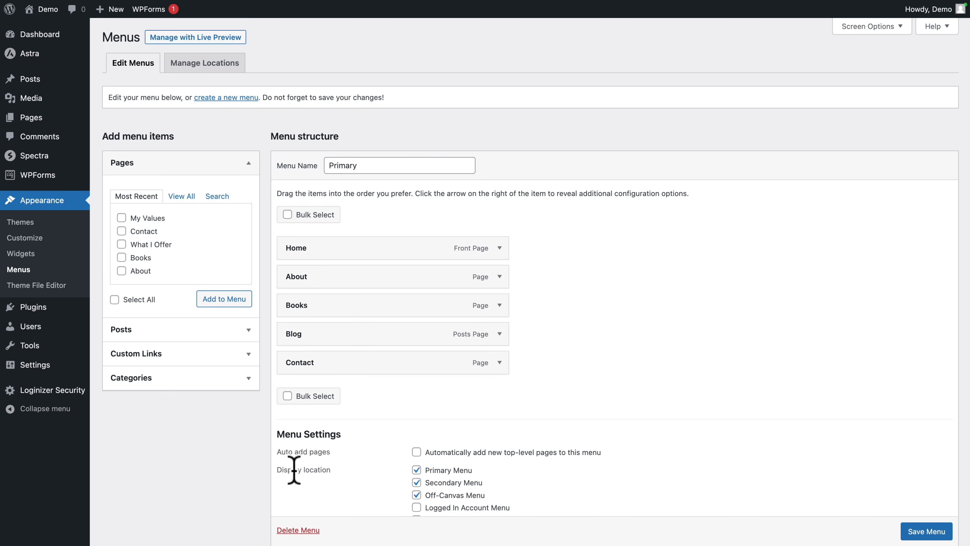
pyautogui.click(500, 305)
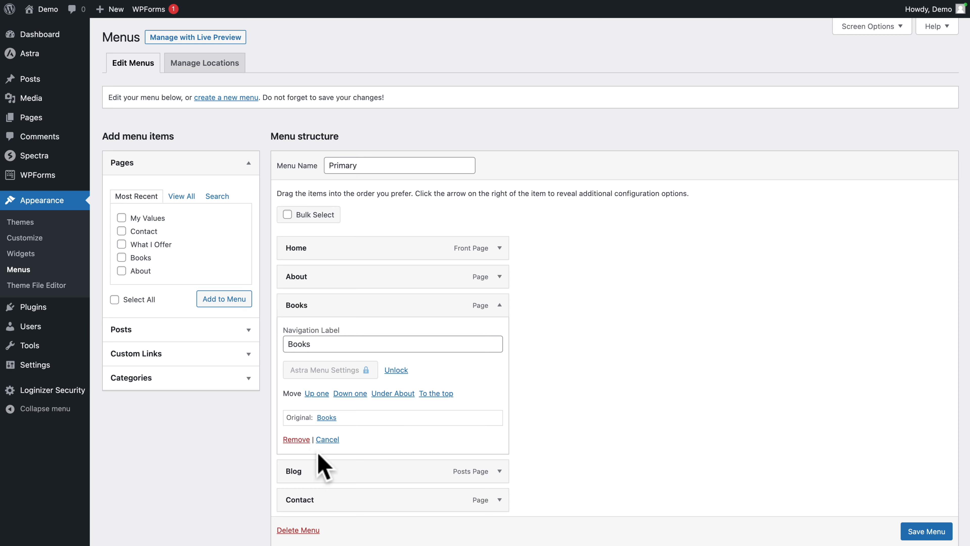
pyautogui.click(295, 439)
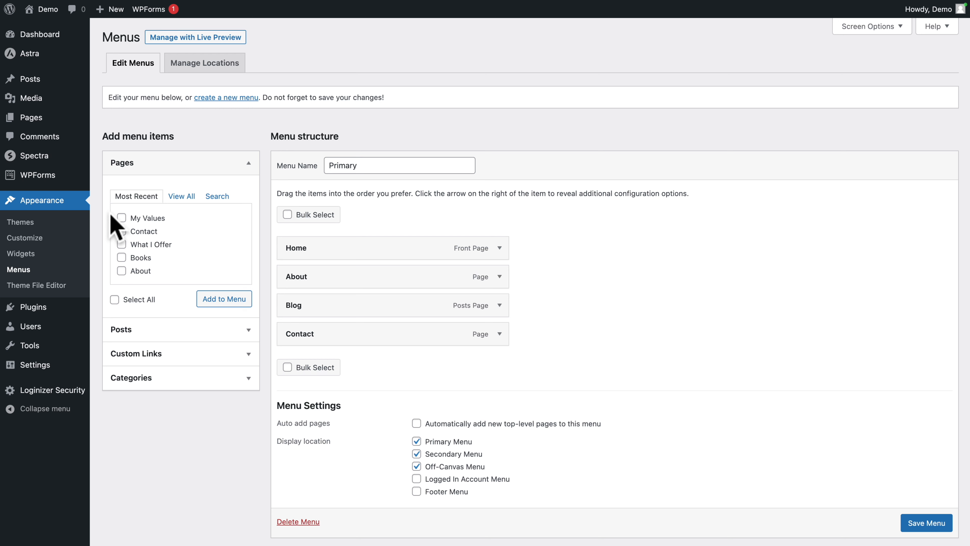
# - Add the My Values page to the Primary menu between About and Blog and save the menu
pyautogui.click(121, 218)
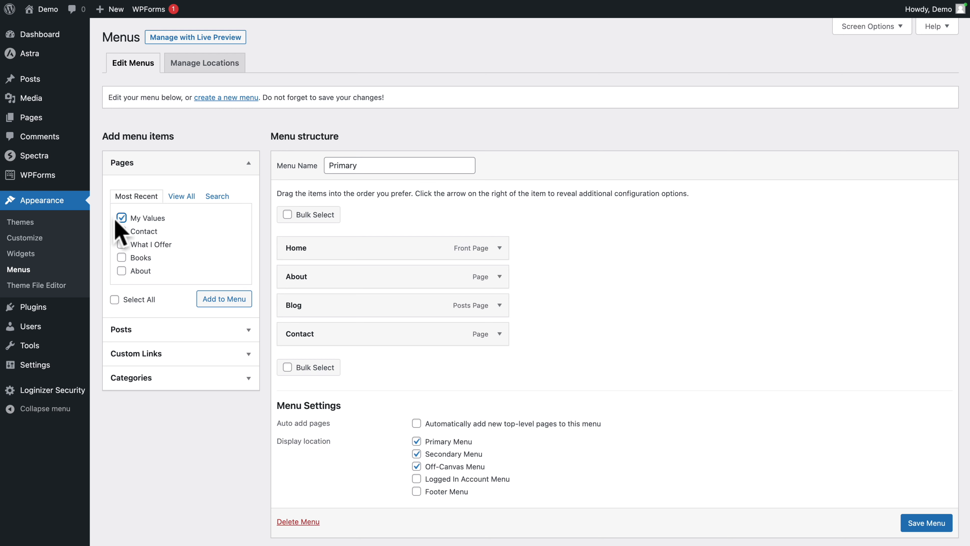
pyautogui.click(213, 302)
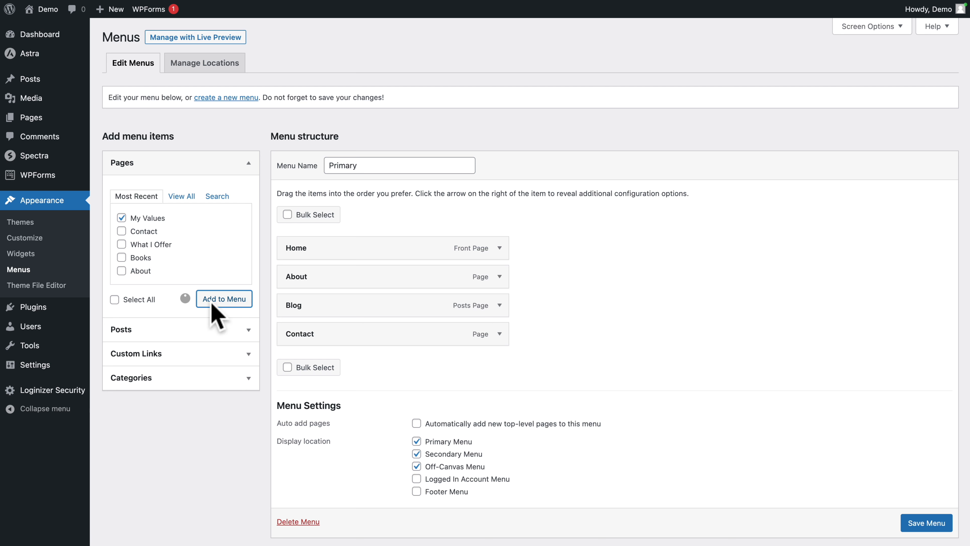
pyautogui.moveTo(352, 369); pyautogui.dragTo(354, 310)
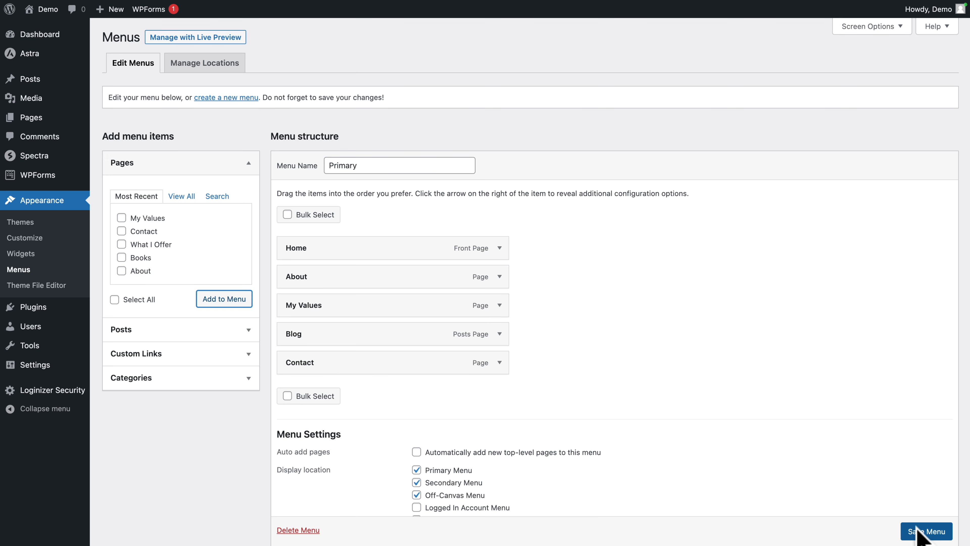
pyautogui.click(920, 532)
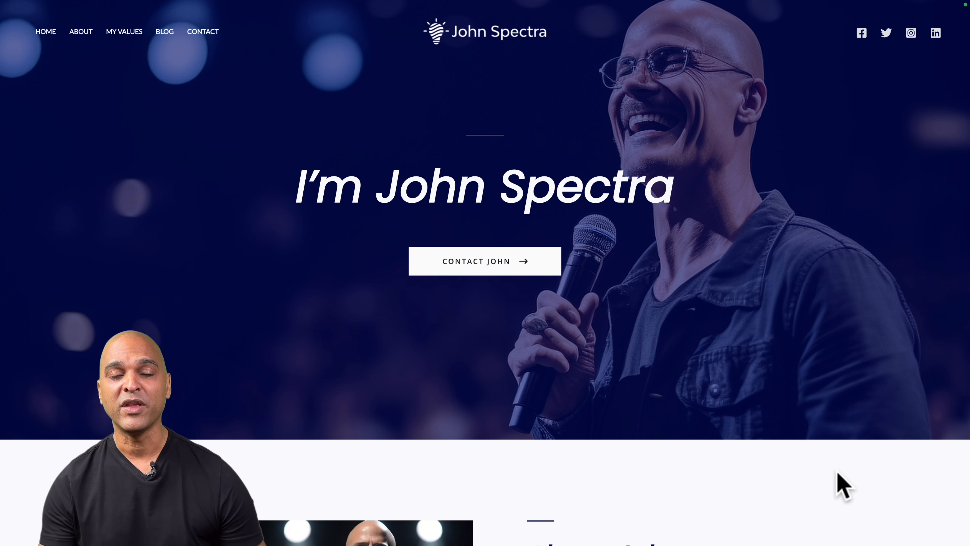
# - Review the live home page's hero and About section and the post listing on the blog page
pyautogui.scroll(-3, 843, 485)
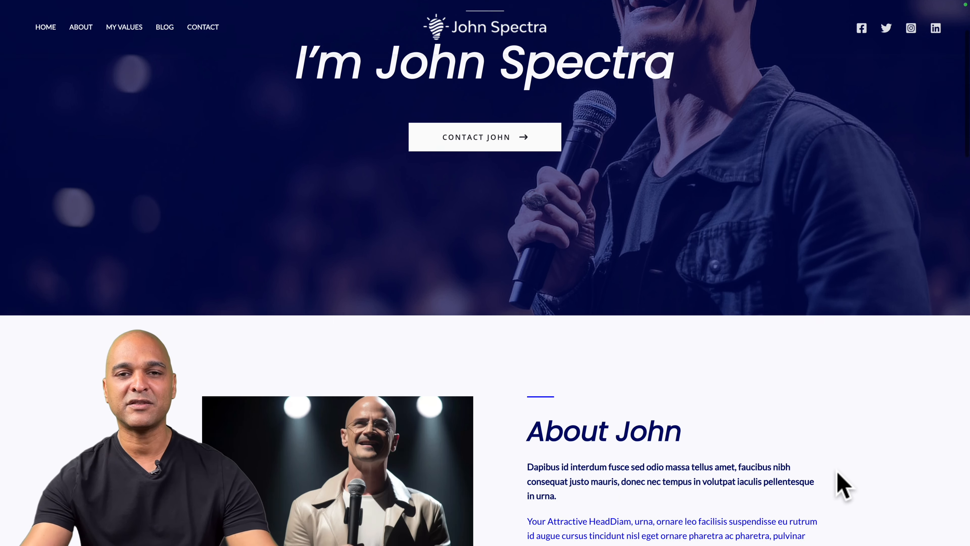
pyautogui.scroll(2, 842, 486)
pyautogui.scroll(-1, 843, 485)
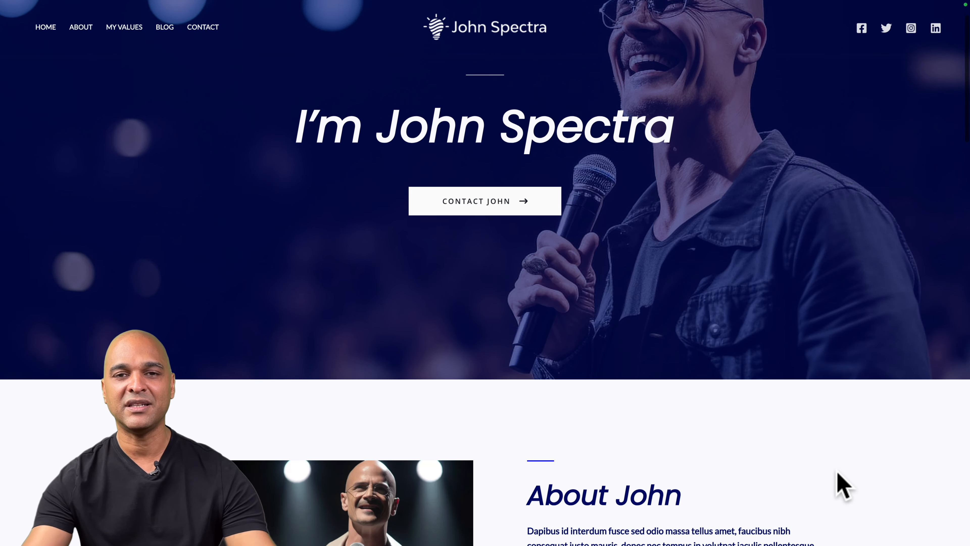
pyautogui.scroll(1, 842, 486)
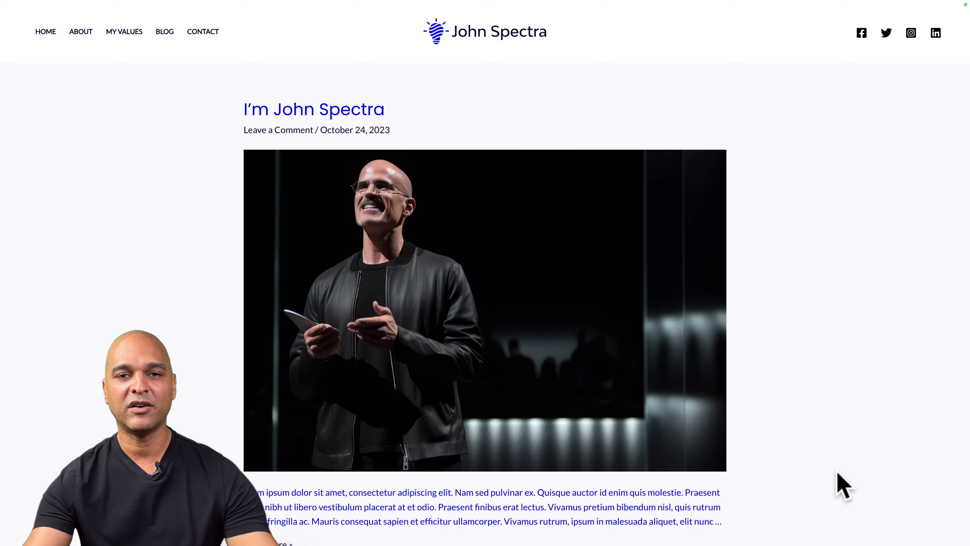
pyautogui.scroll(-4, 843, 486)
pyautogui.scroll(2, 842, 485)
pyautogui.scroll(-15, 842, 486)
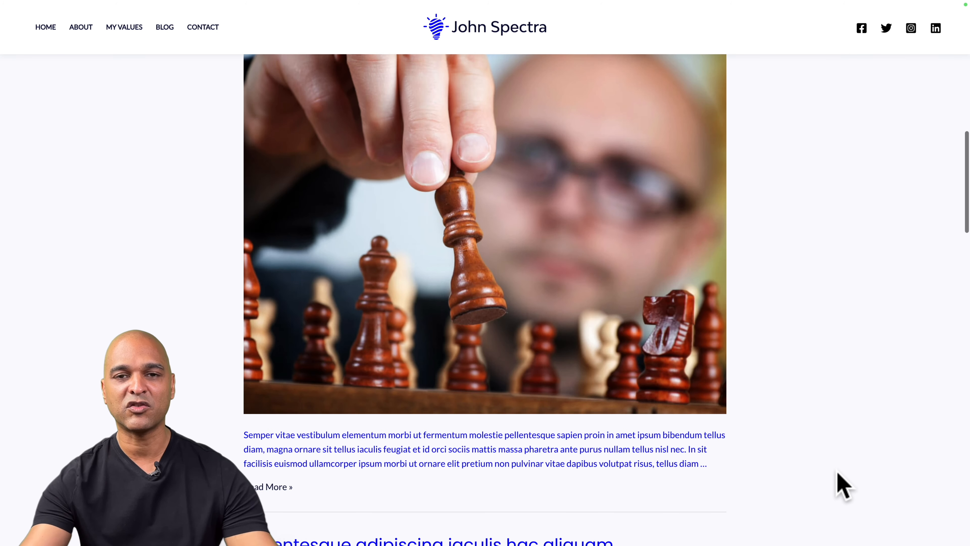
pyautogui.scroll(5, 842, 486)
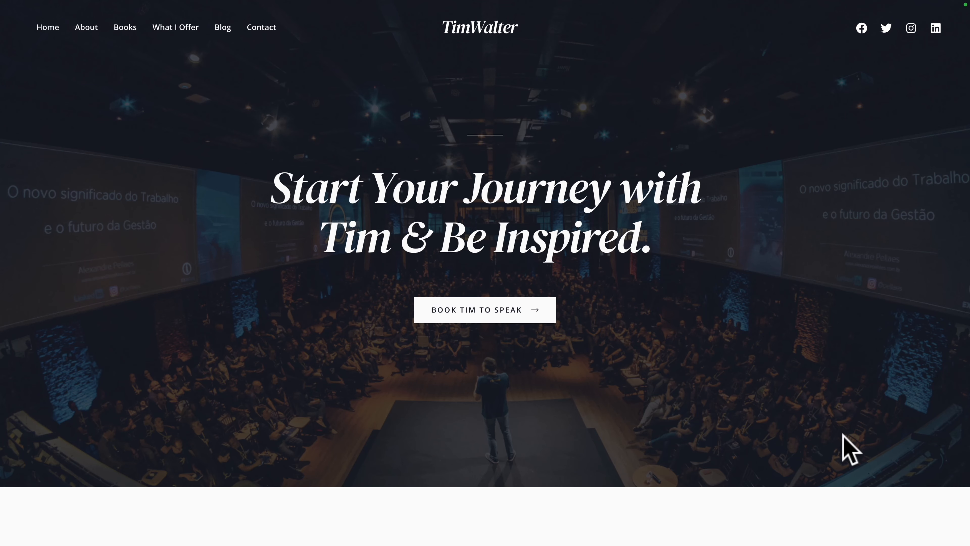
# - Compare the original template's home page with the customized one and examine the Contact page down to its Get in Touch form
pyautogui.scroll(-10, 761, 465)
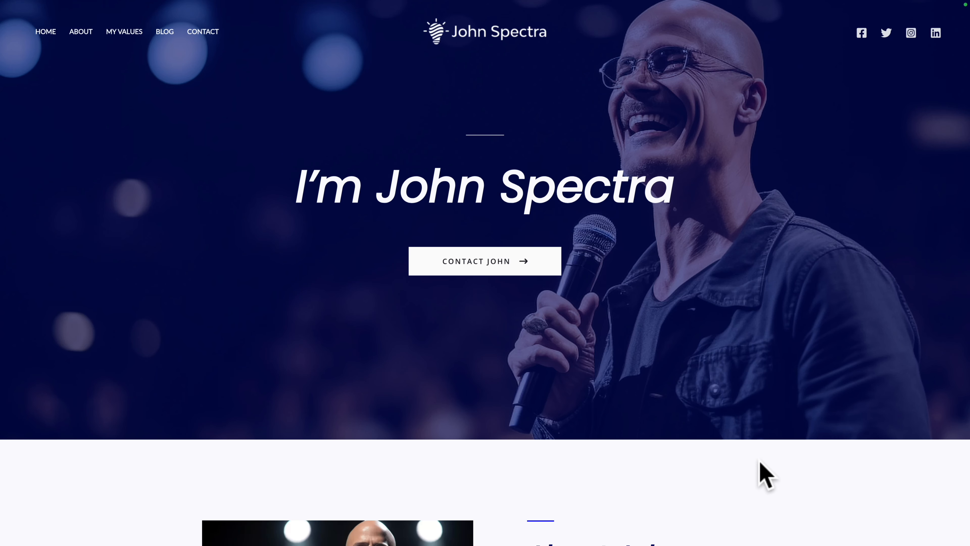
pyautogui.scroll(-8, 760, 472)
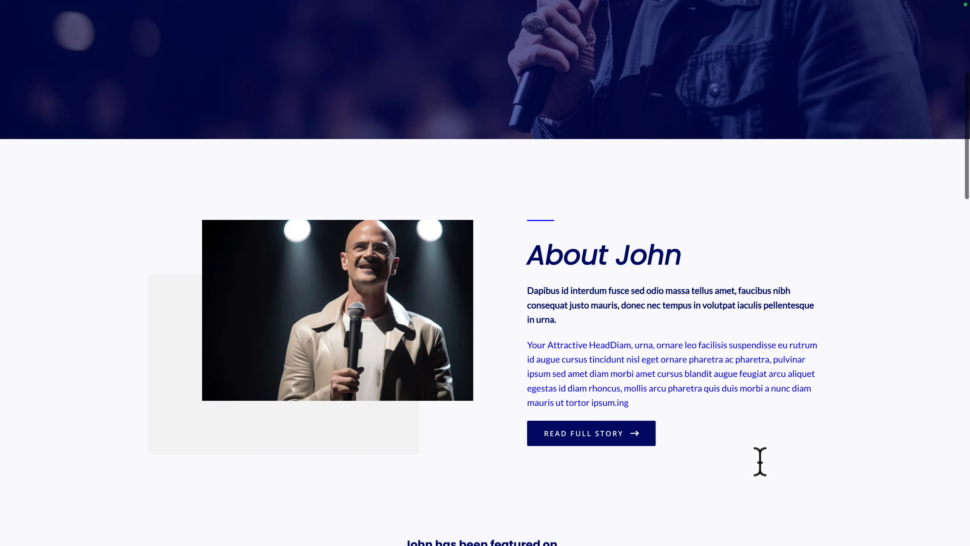
pyautogui.scroll(8, 761, 462)
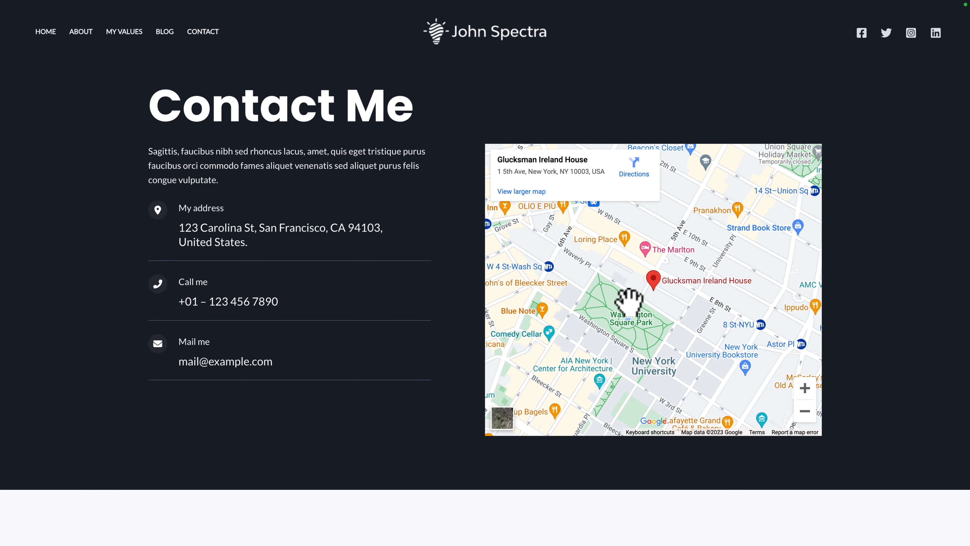
pyautogui.scroll(-10, 431, 355)
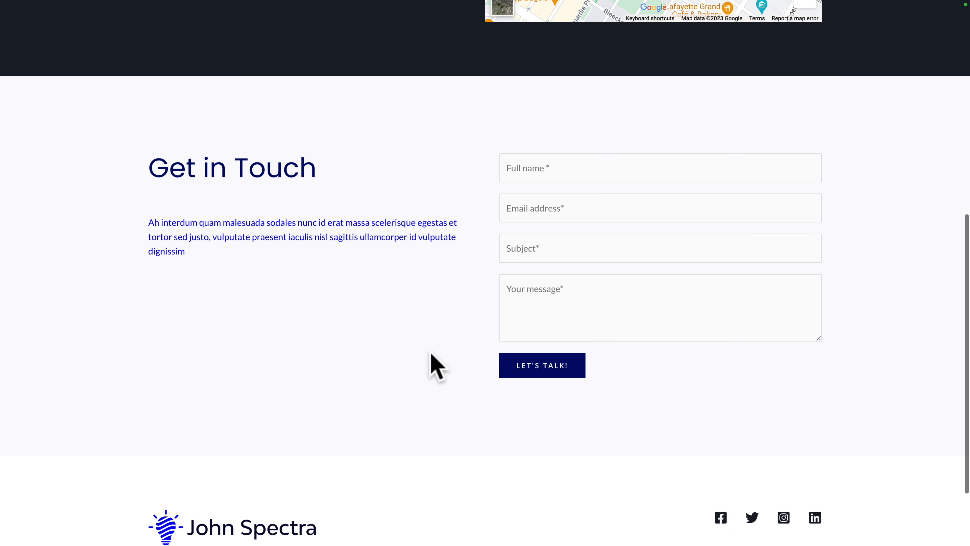
pyautogui.scroll(-1, 431, 353)
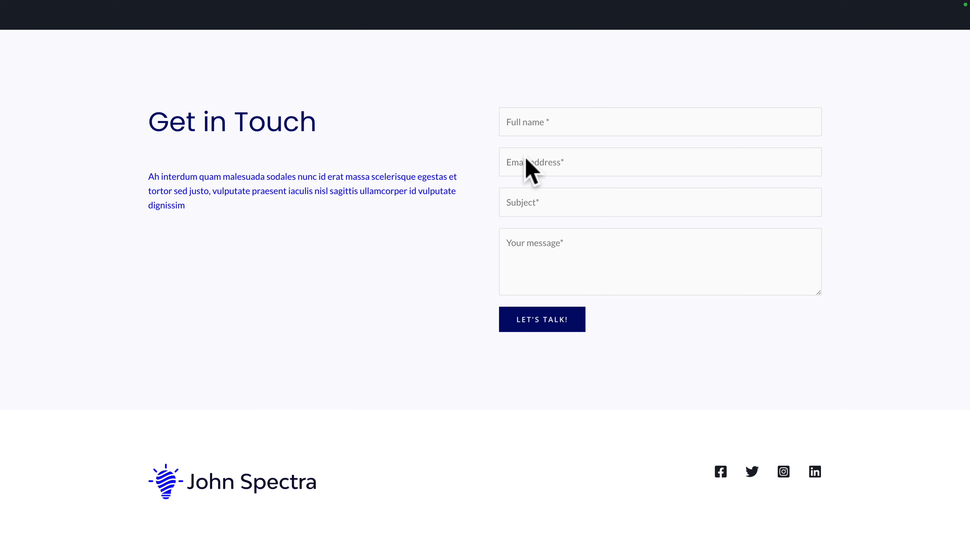